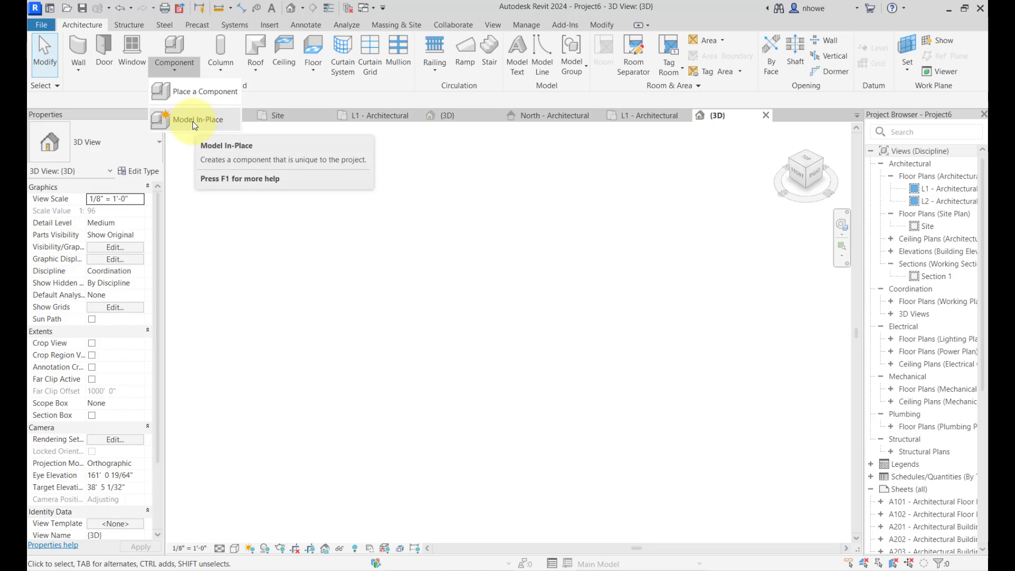
Start an in-place model in the Generic Models category with the name Generic Models 1
click(192, 122)
scroll(486, 284, down, 3)
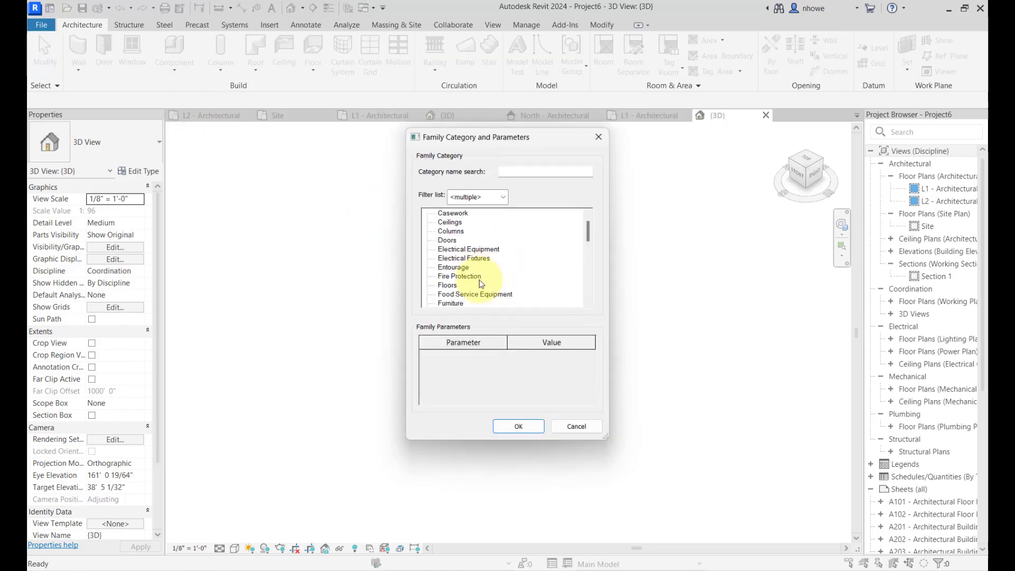
double_click(463, 294)
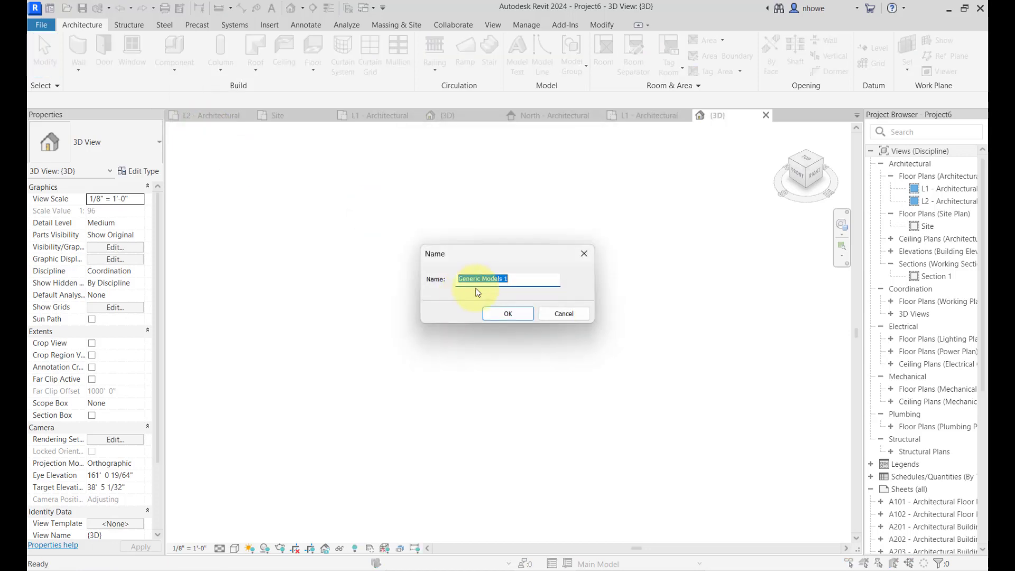
click(501, 310)
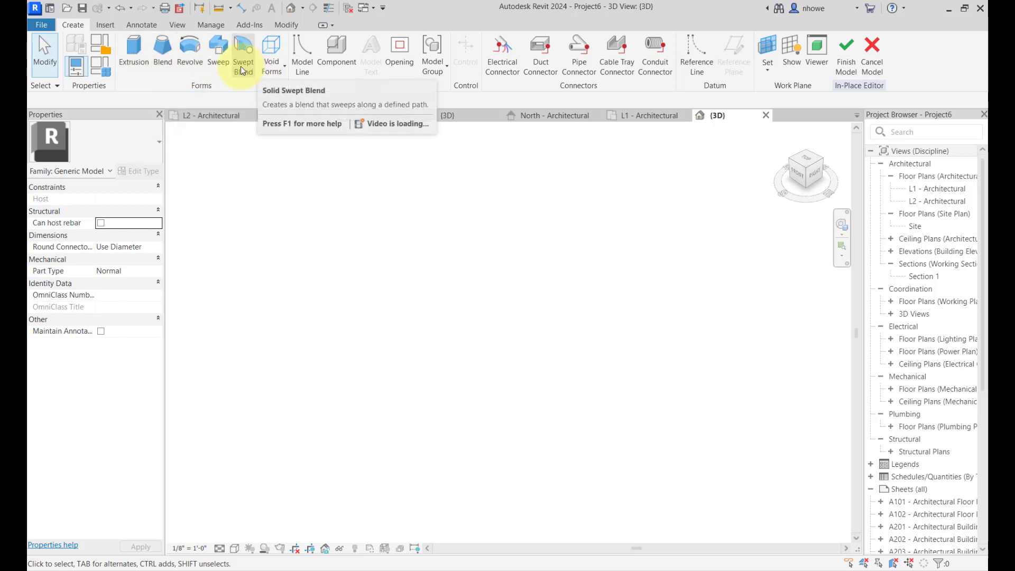
Create a solid extrusion from a rectangle of about 104' by 56' drawn on Level L1
click(280, 73)
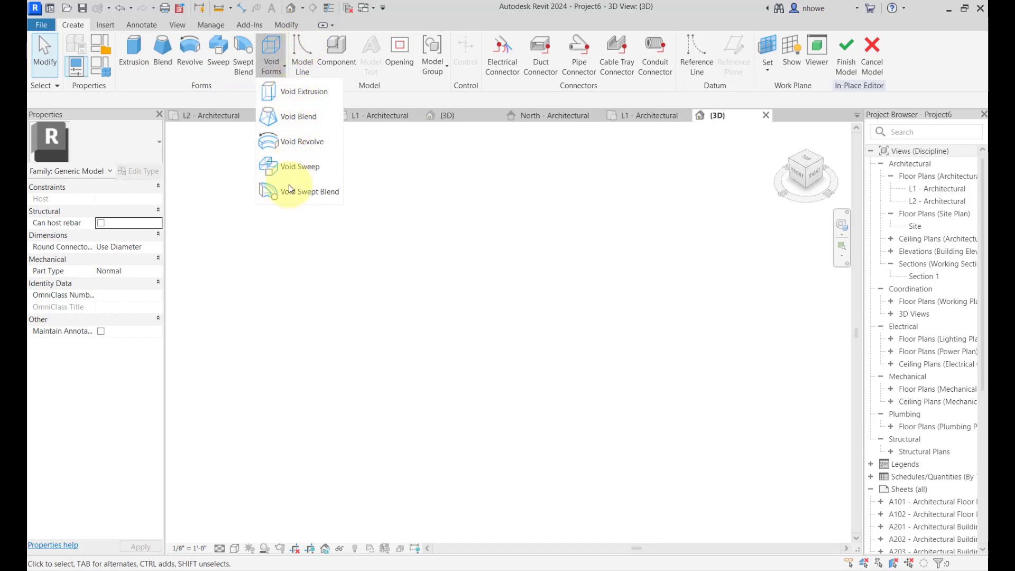
click(141, 60)
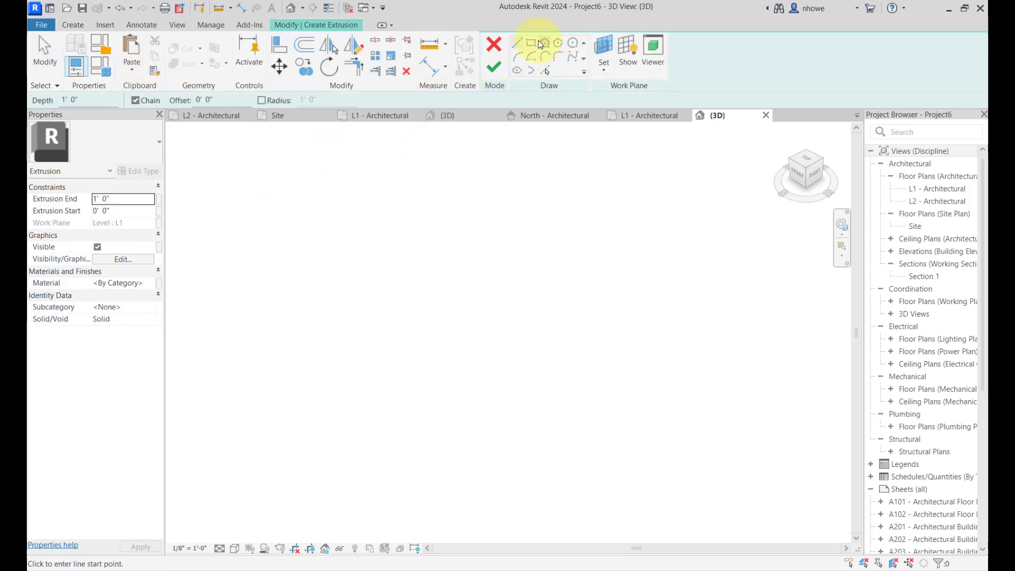
click(531, 43)
click(431, 305)
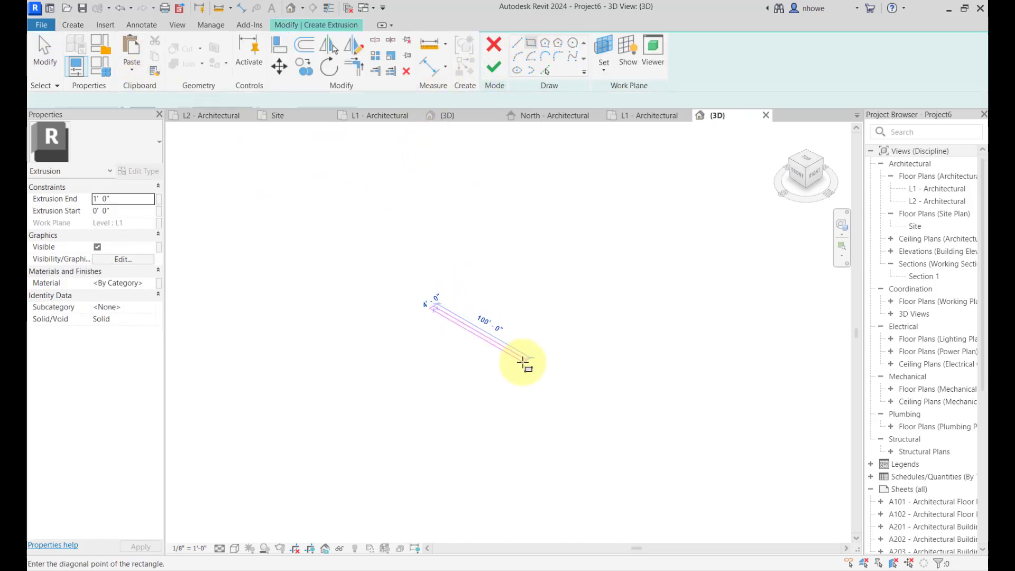
click(478, 395)
click(493, 67)
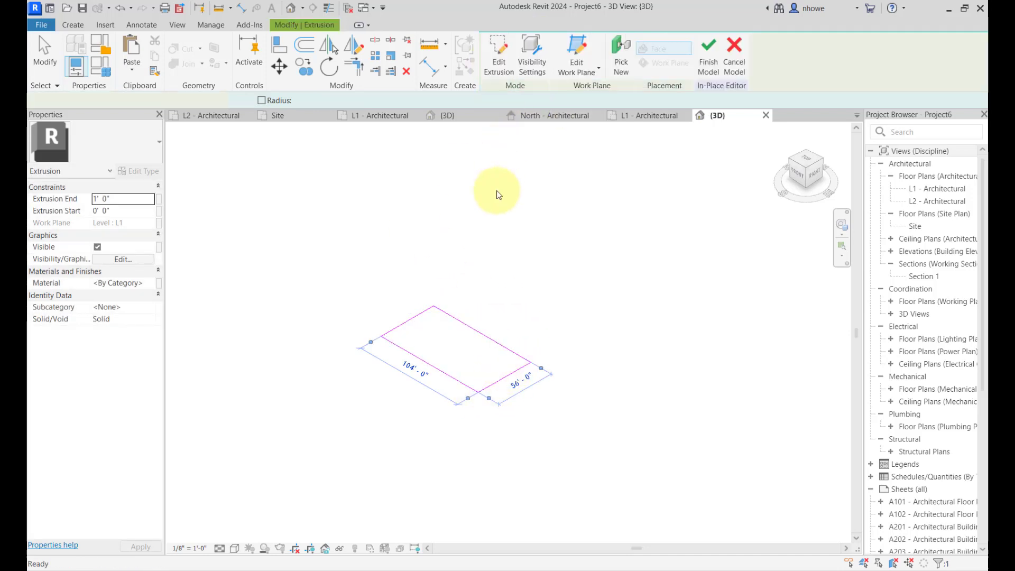
Stretch the extruded box upward to a height of about 45'
click(460, 339)
drag(458, 342, 500, 305)
click(455, 295)
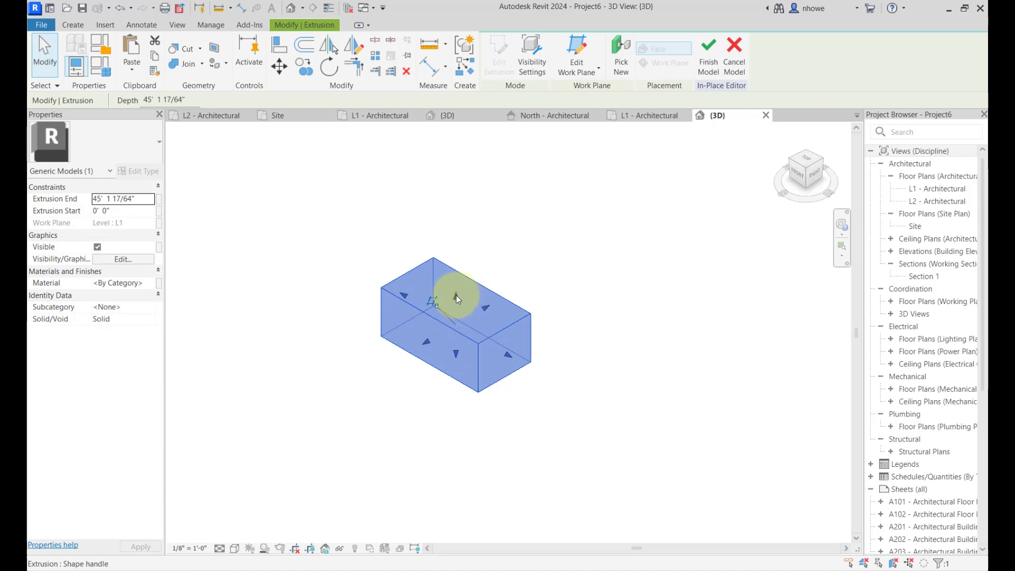
Set the box's Extrusion End to 20' 0"
click(141, 200)
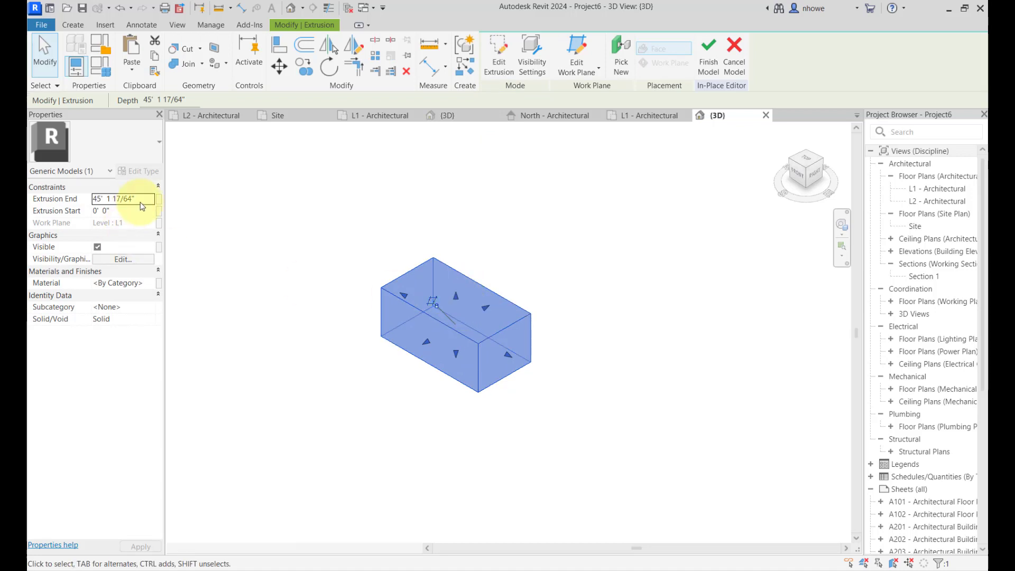
click(72, 203)
text(20'  0)
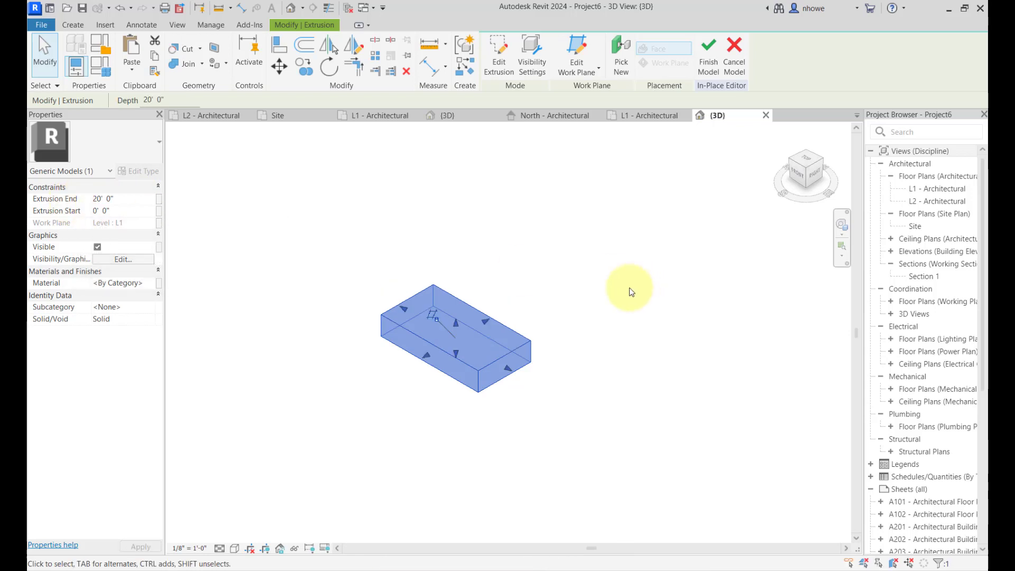
click(562, 320)
Cancel the in-place generic model and discard the extruded box
scroll(473, 362, up, 2)
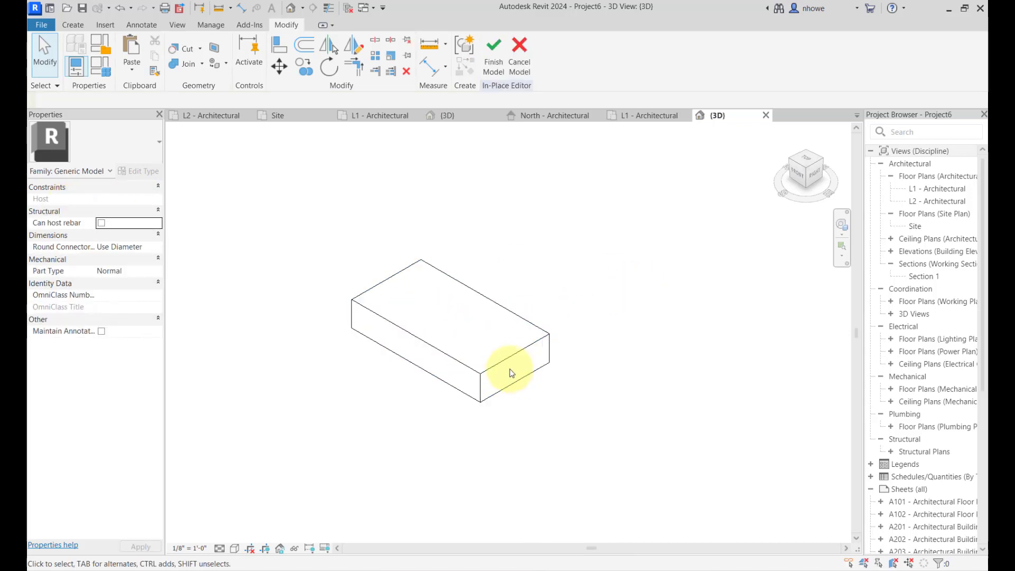
click(507, 363)
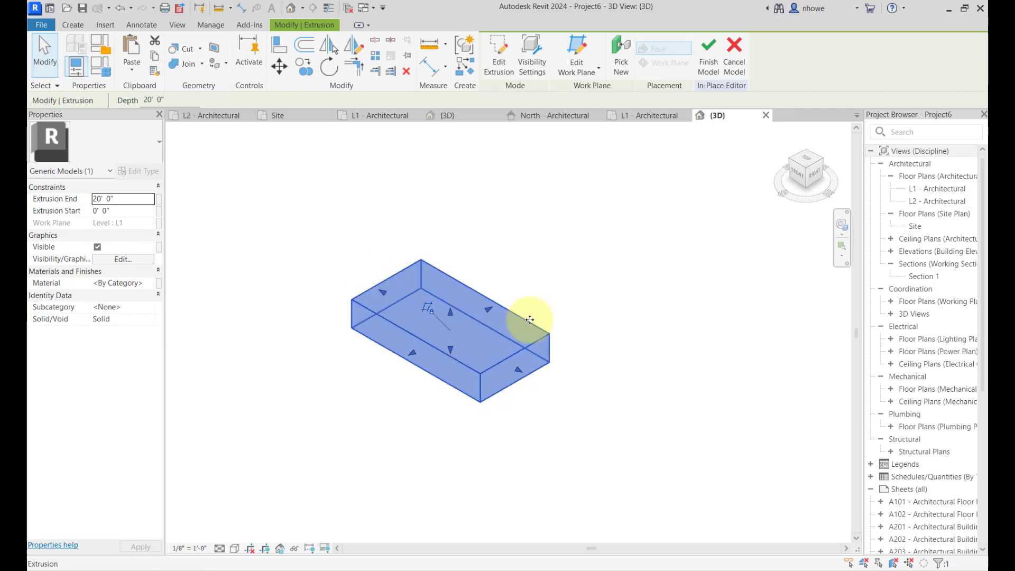
click(551, 290)
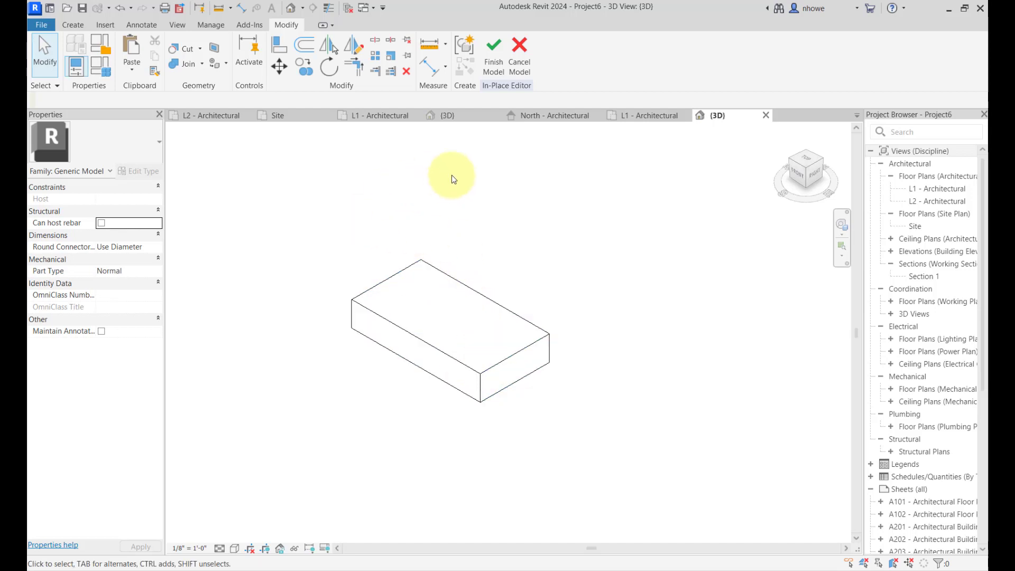
click(527, 53)
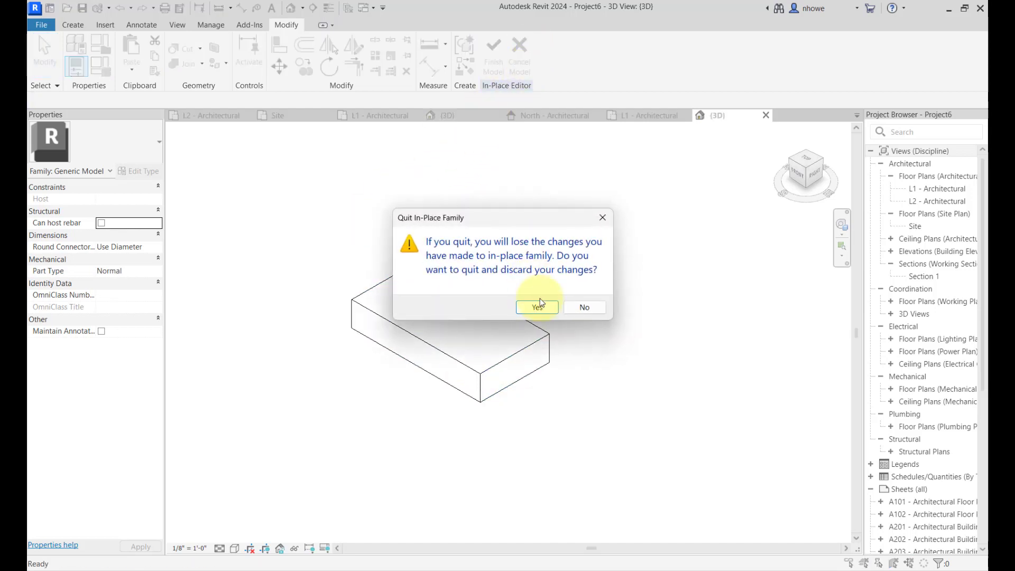
click(543, 312)
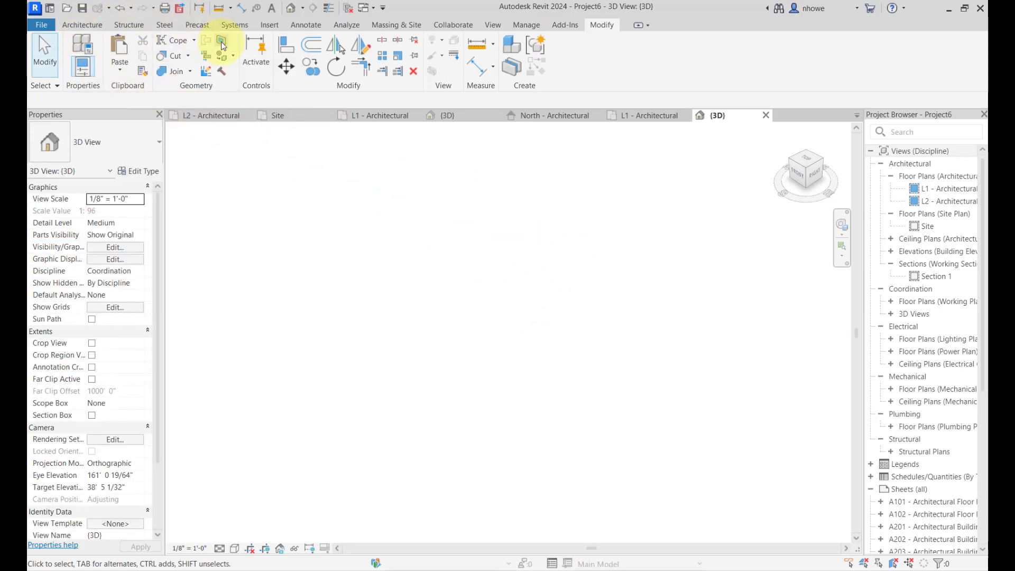
Start an in-place mass with the name Mass 1
click(394, 24)
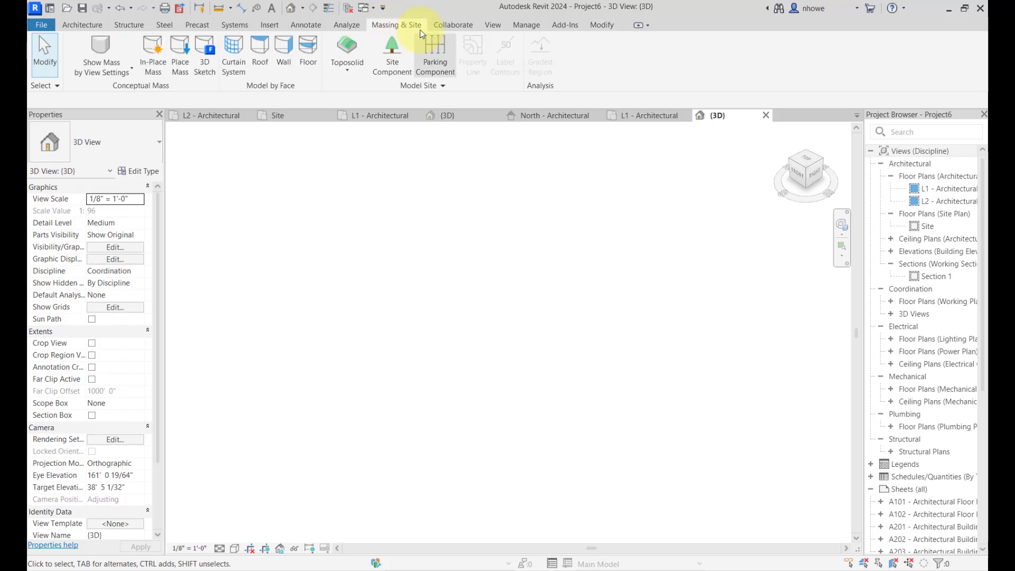
click(153, 69)
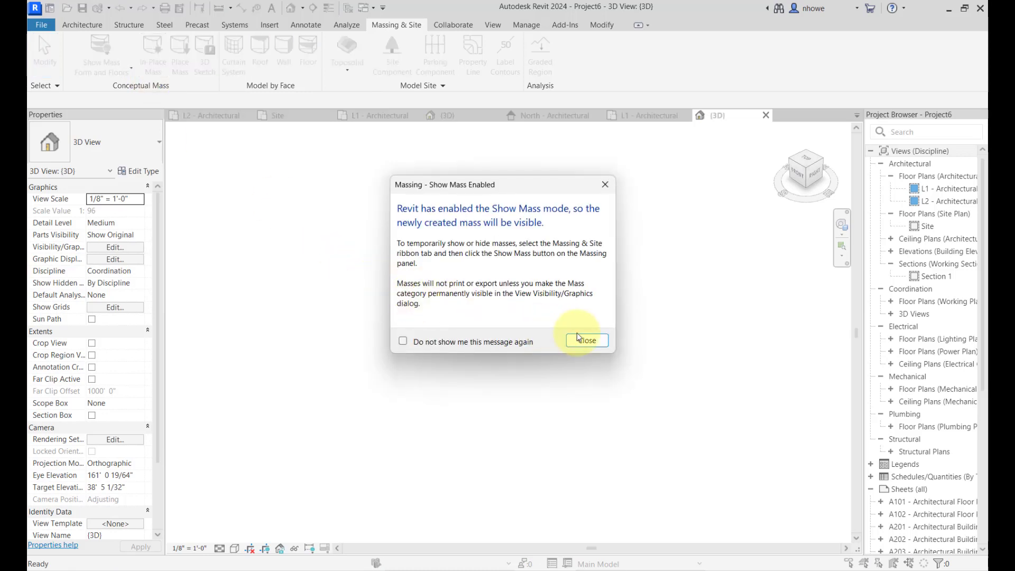
click(592, 342)
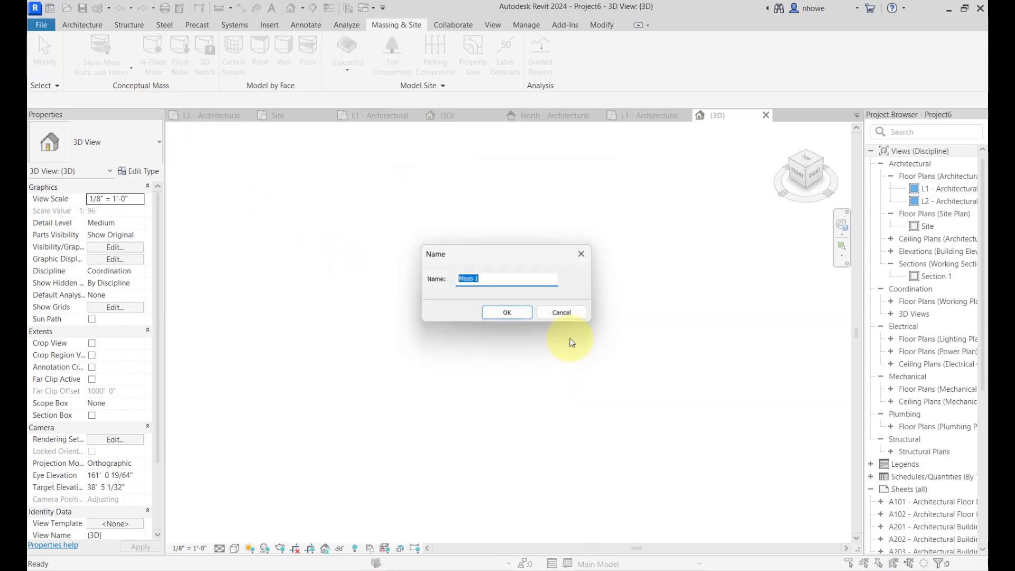
click(508, 314)
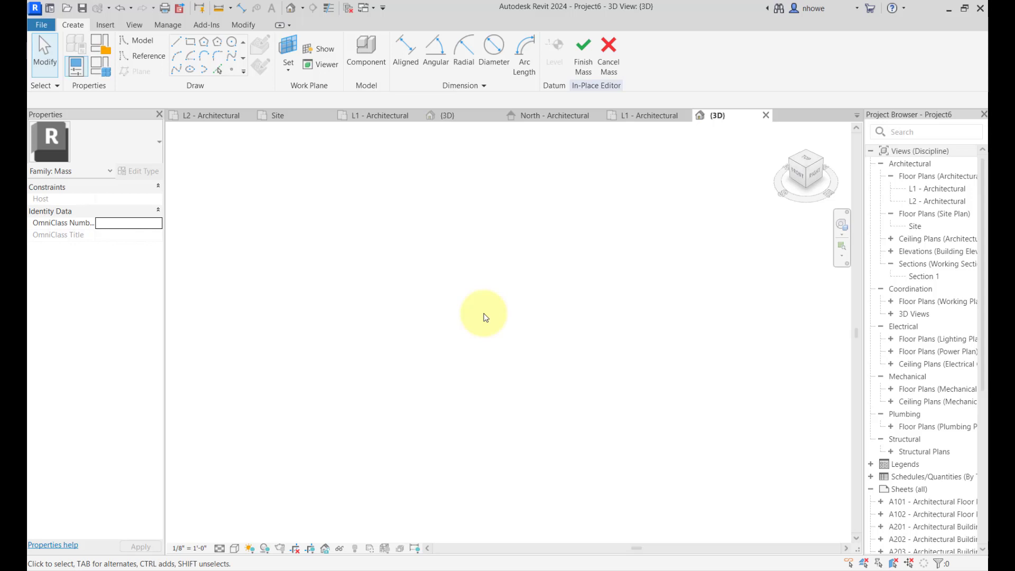
Draw an open zigzag chain of three model lines on Level L1, the first about 56' and the second about 40' long
click(175, 43)
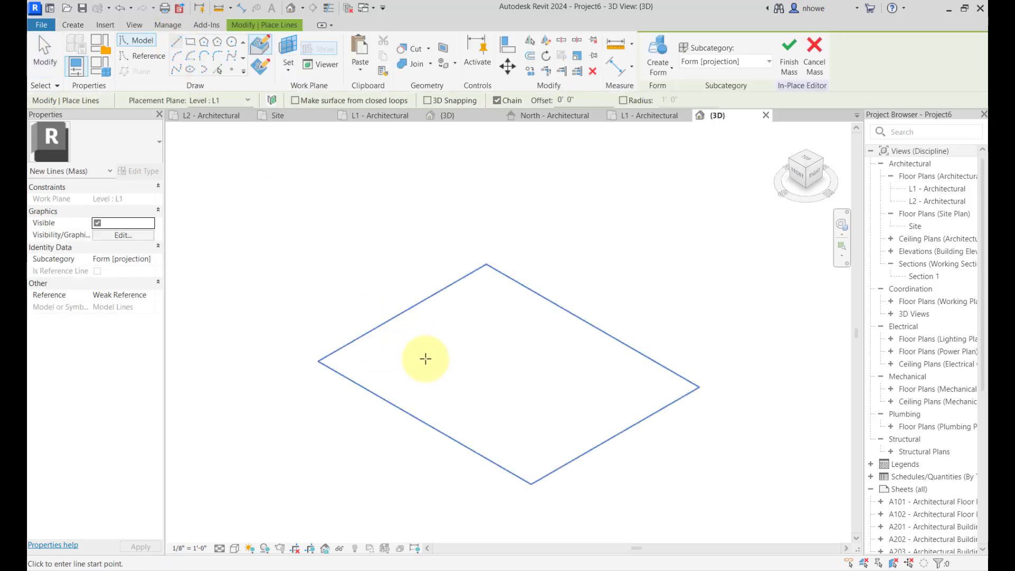
click(453, 369)
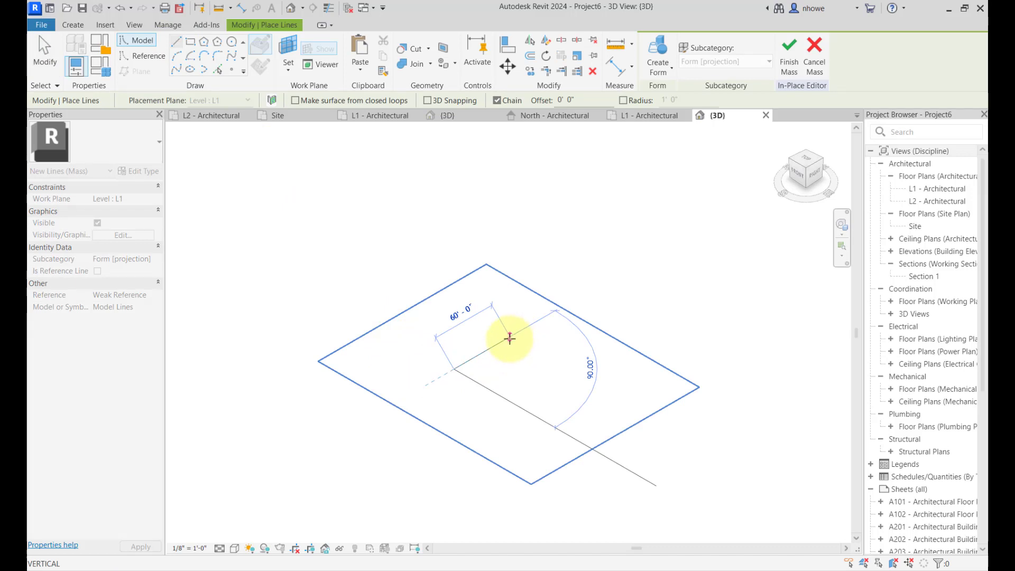
click(505, 338)
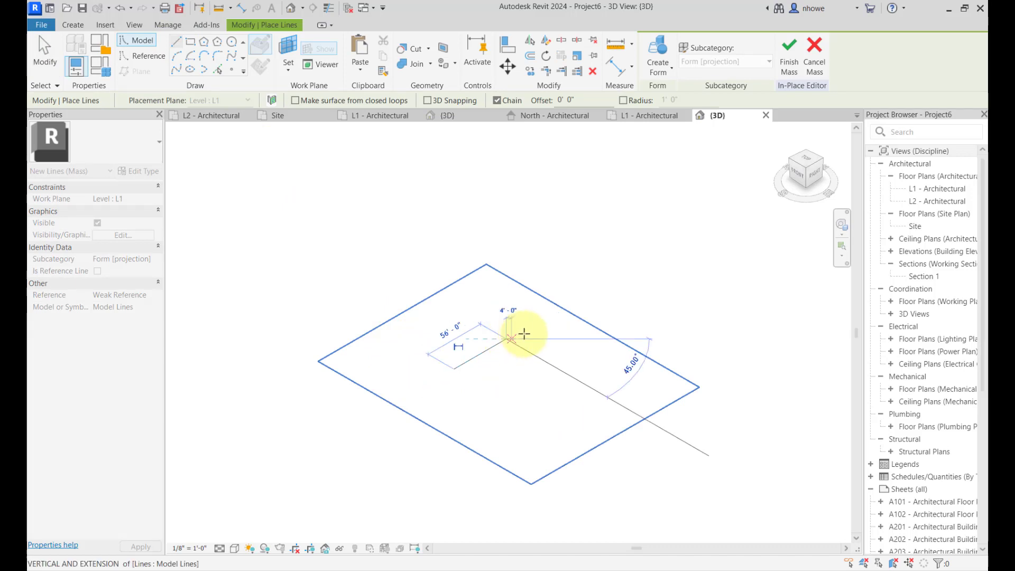
click(544, 360)
click(574, 344)
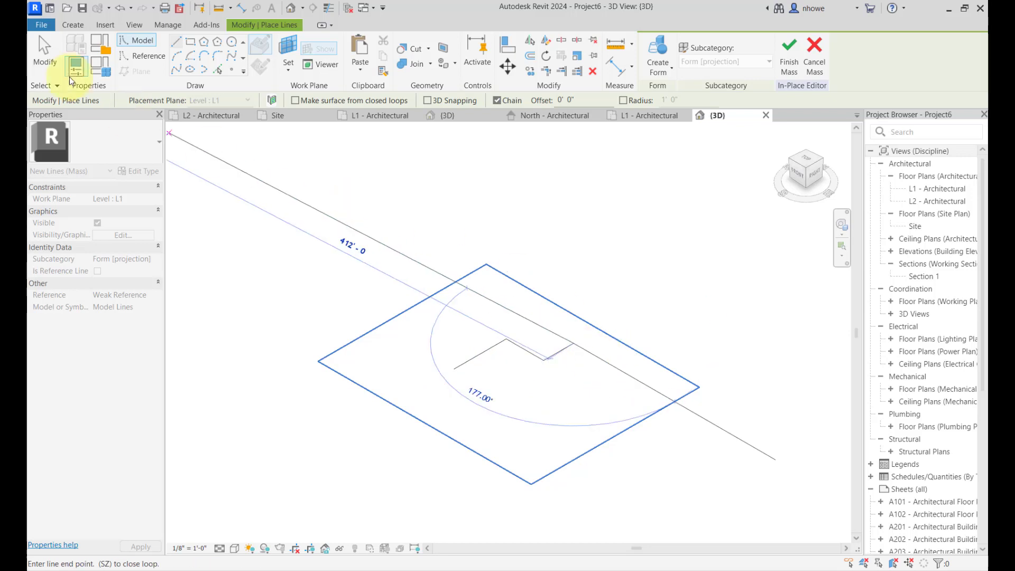
click(45, 53)
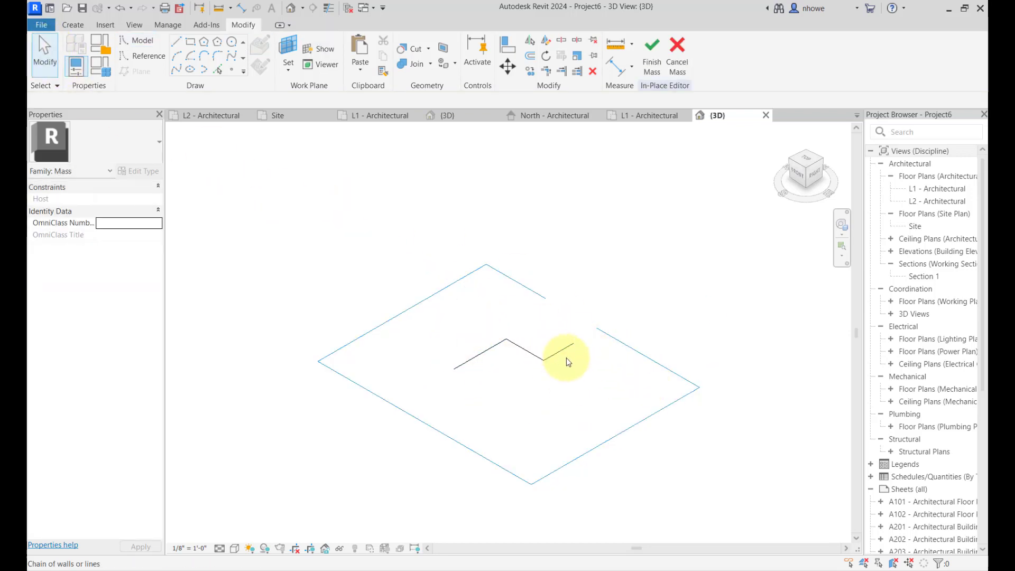
Create a solid form from the whole chain of three zigzag lines
click(564, 353)
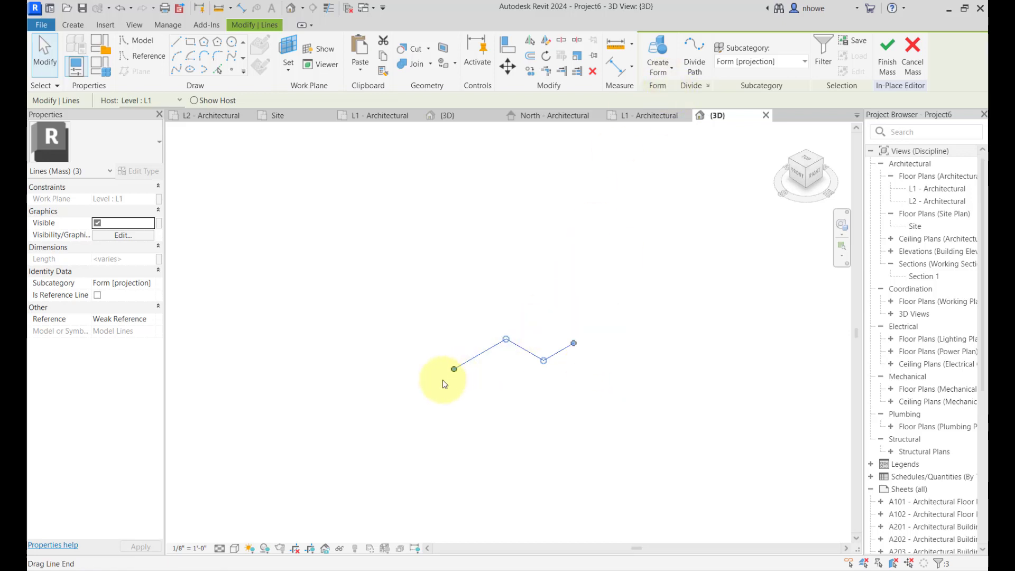
click(571, 360)
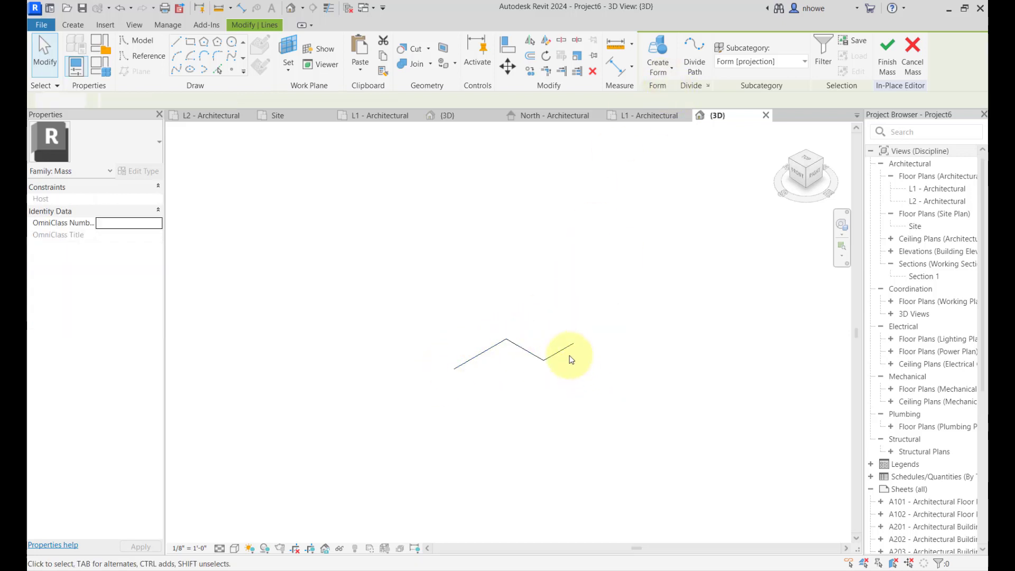
click(563, 349)
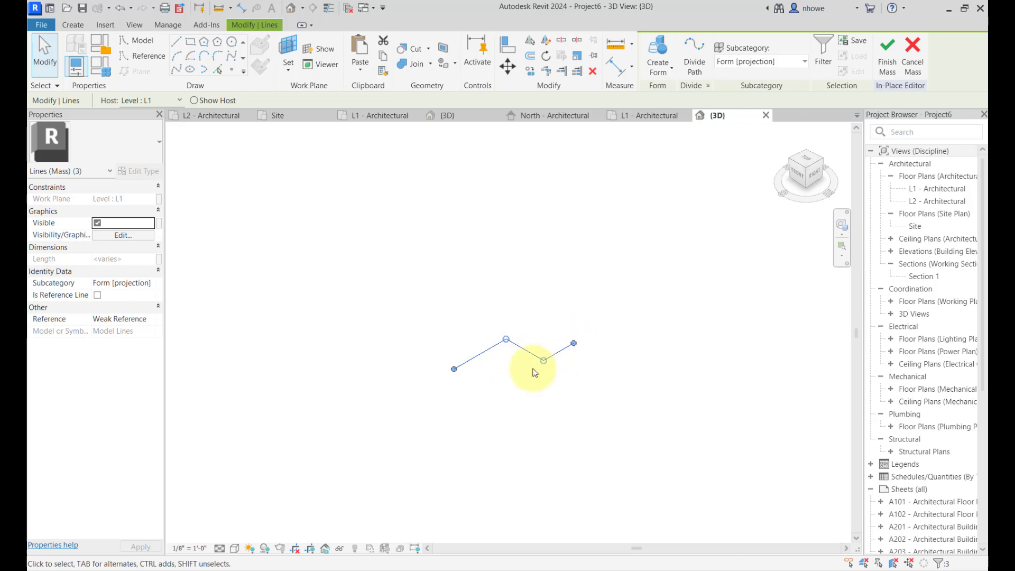
click(668, 67)
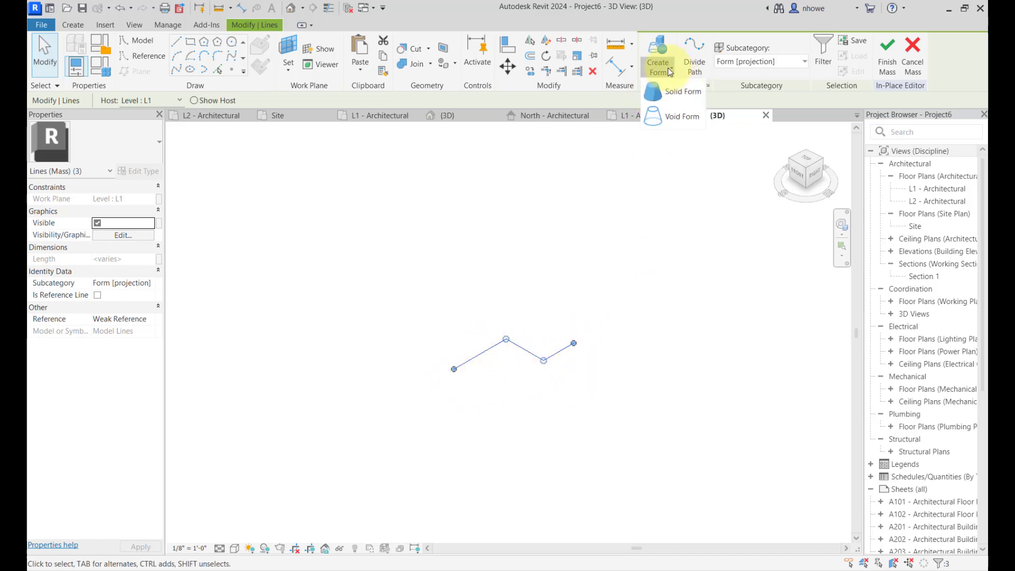
click(664, 95)
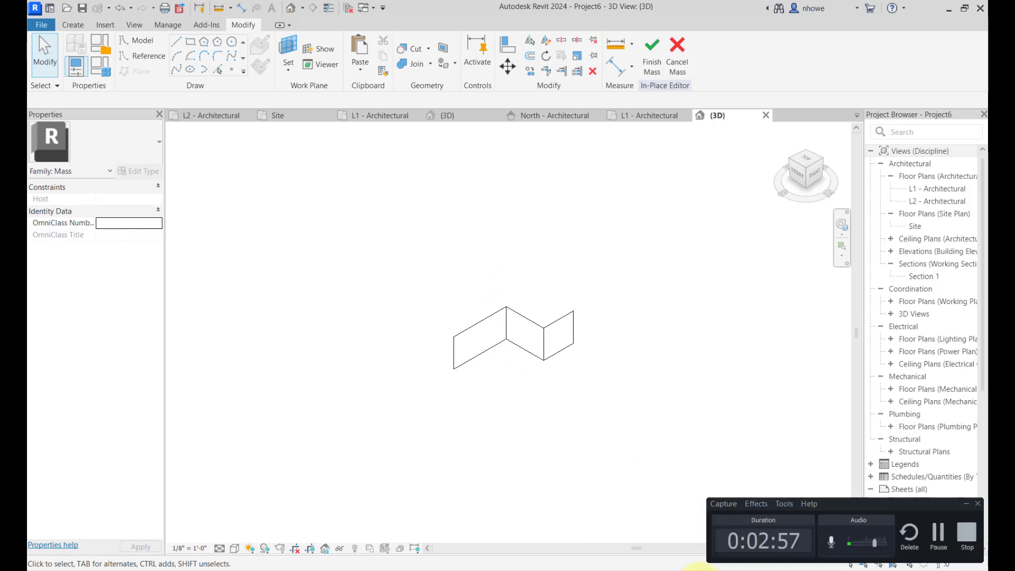
click(931, 533)
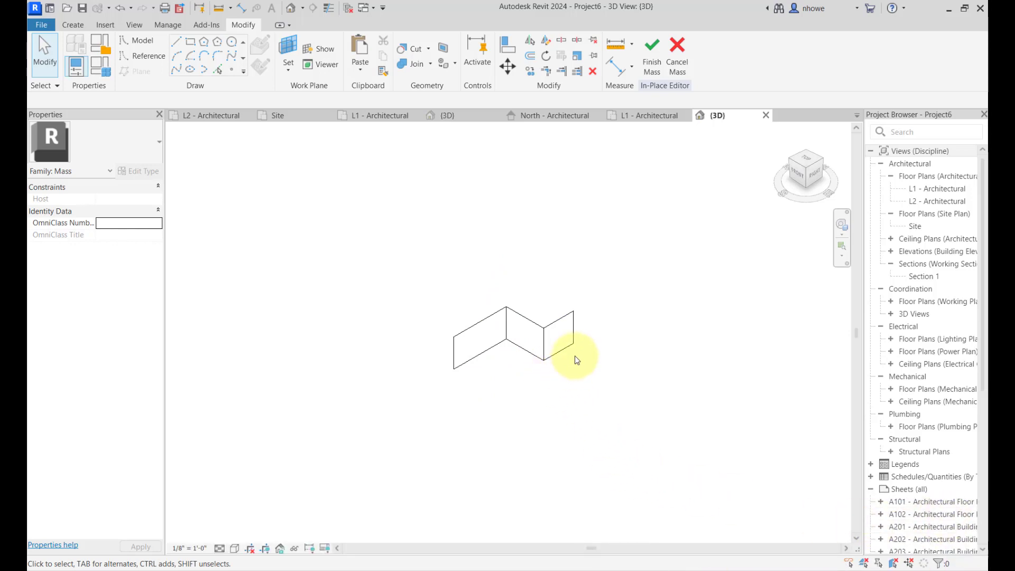
Move the longest face of the zigzag form vertically upward by roughly its own height
click(554, 328)
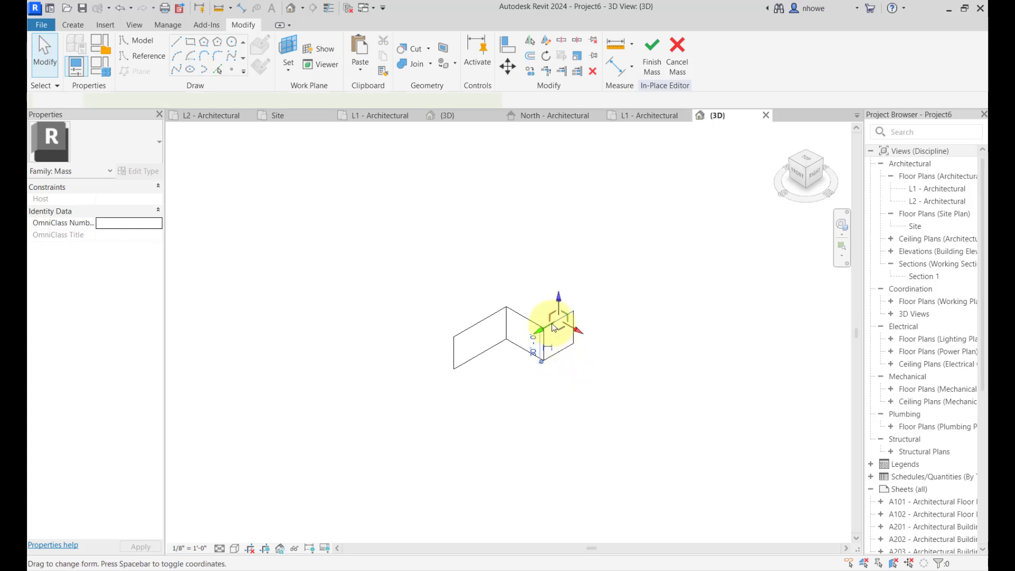
scroll(553, 328, up, 4)
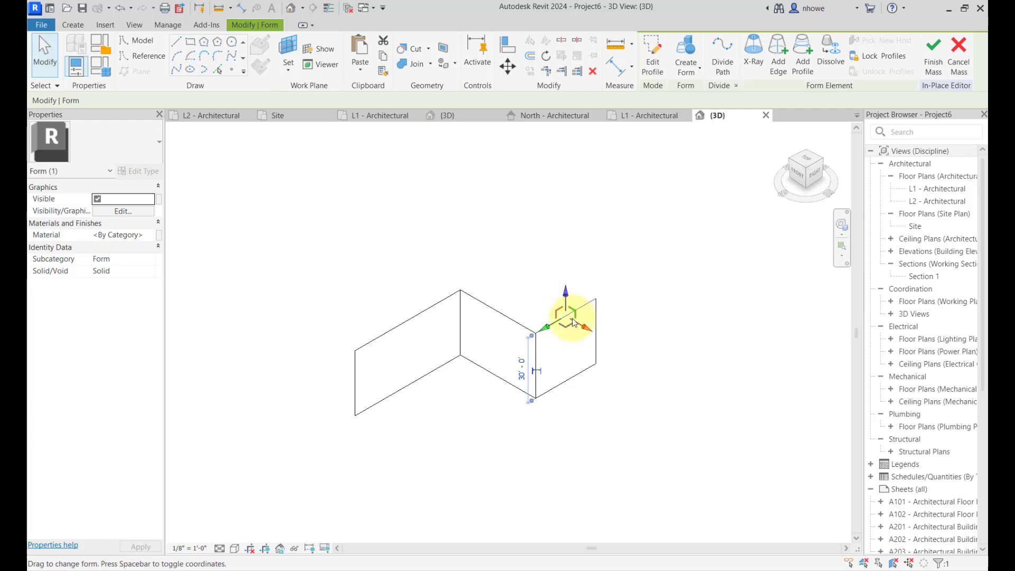
click(508, 319)
click(419, 313)
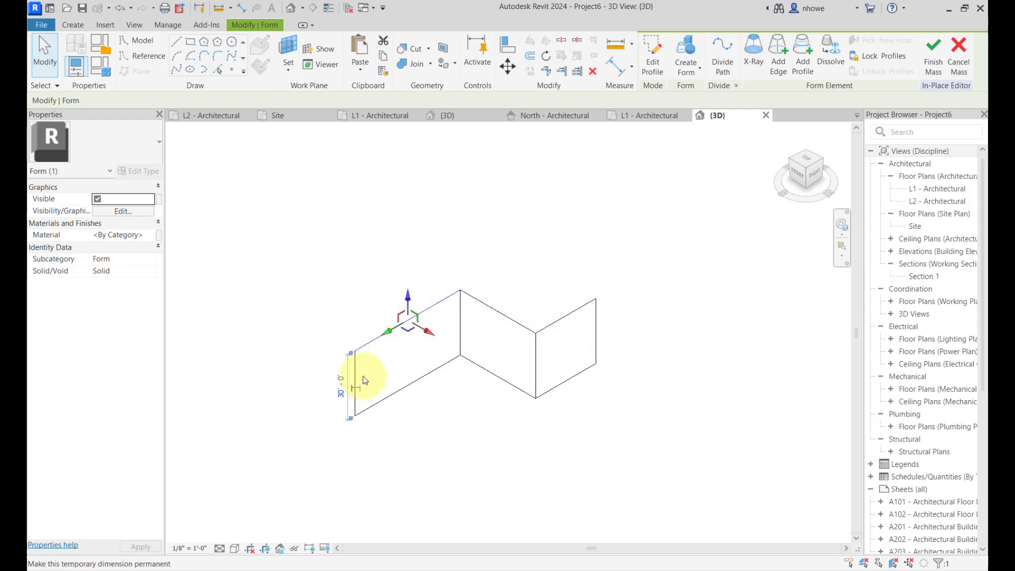
click(389, 391)
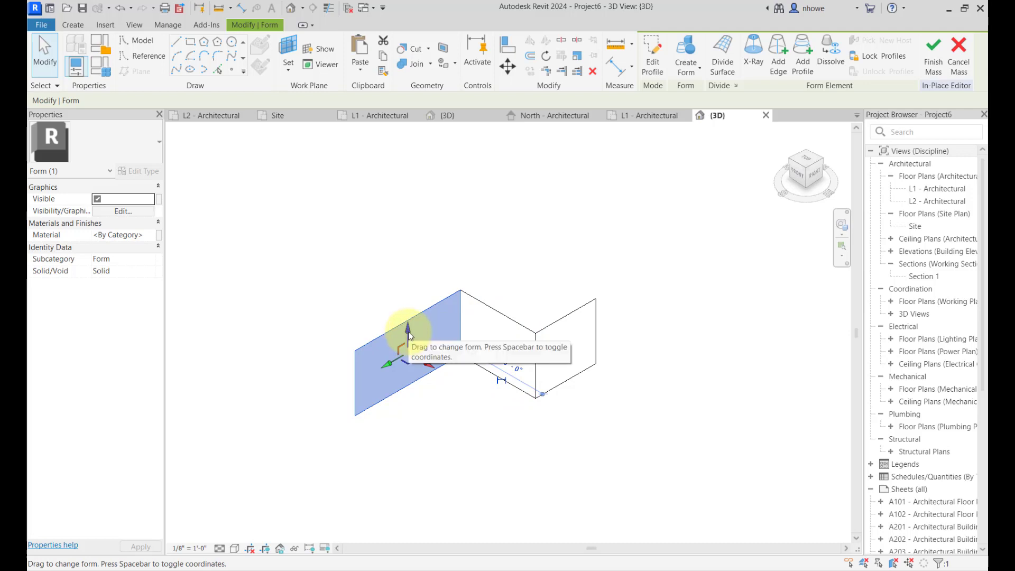
drag(410, 337, 431, 258)
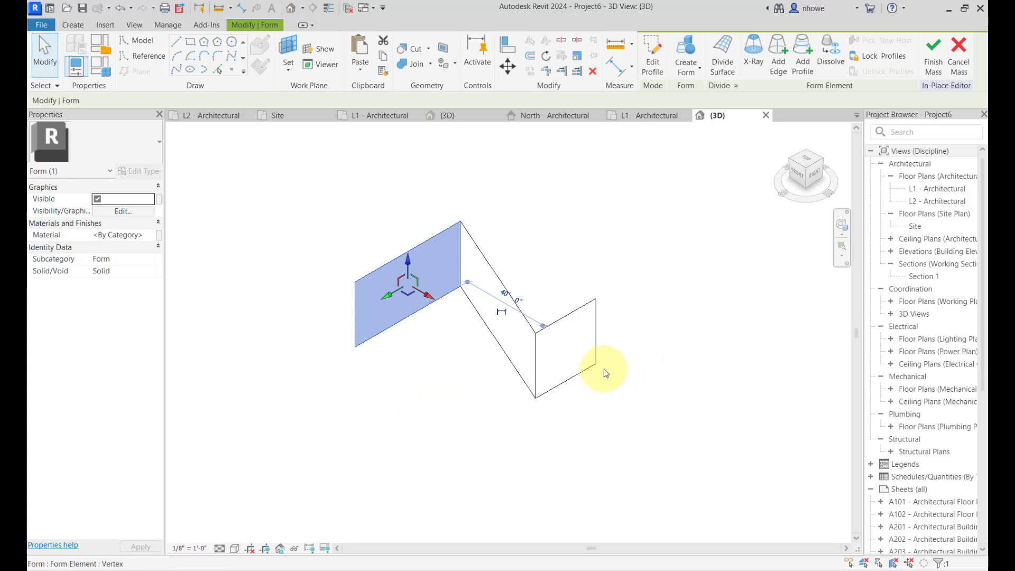
Undo the vertical move of the longest face of the zigzag form
middle_drag(605, 394, 607, 329)
shift+middle_drag(620, 366, 659, 330)
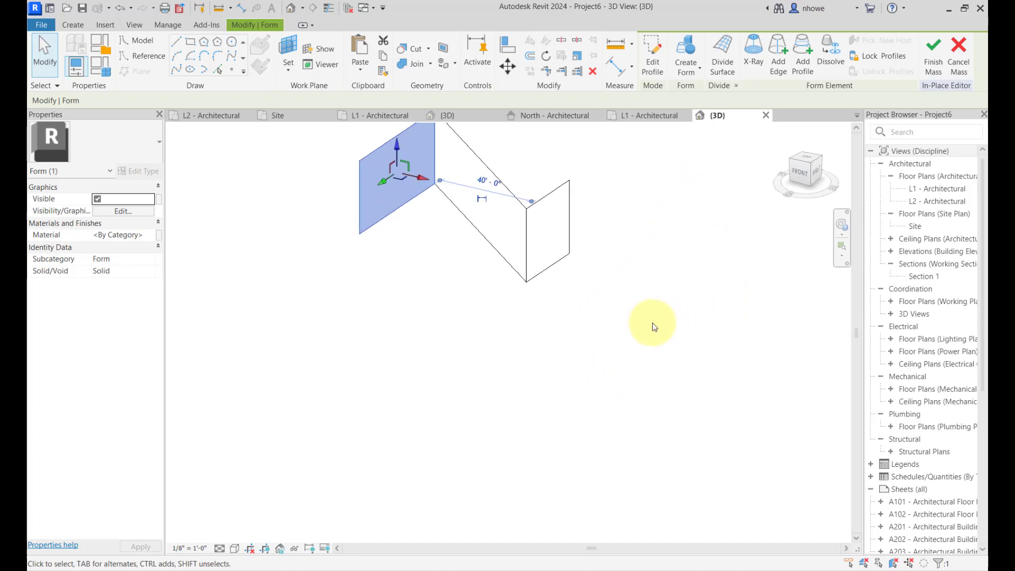
key(ctrl+z)
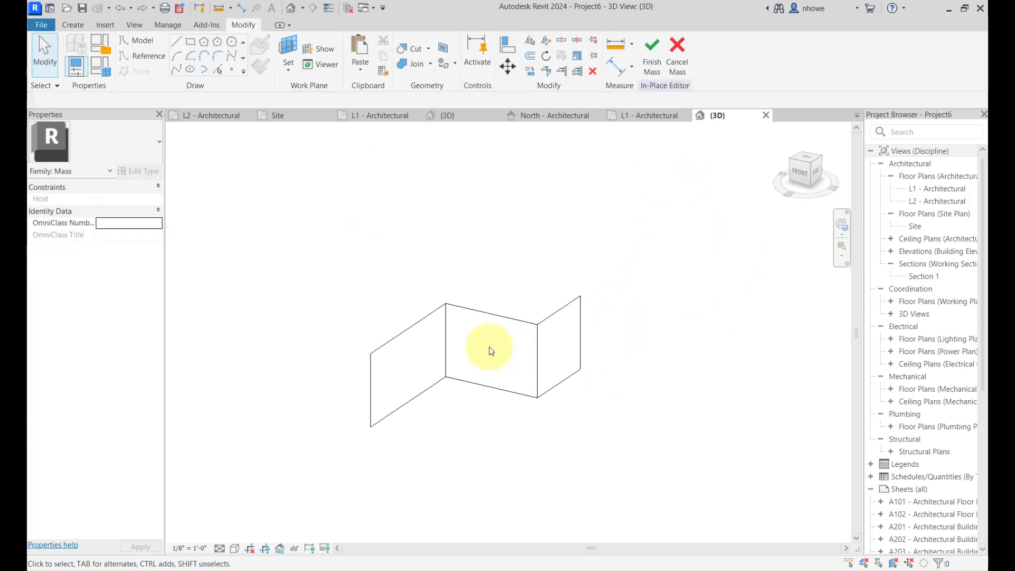
Raise the top edge of the form's middle face vertically to about 55' 7" above its base
click(487, 313)
drag(492, 298, 500, 235)
shift+middle_drag(663, 344, 554, 360)
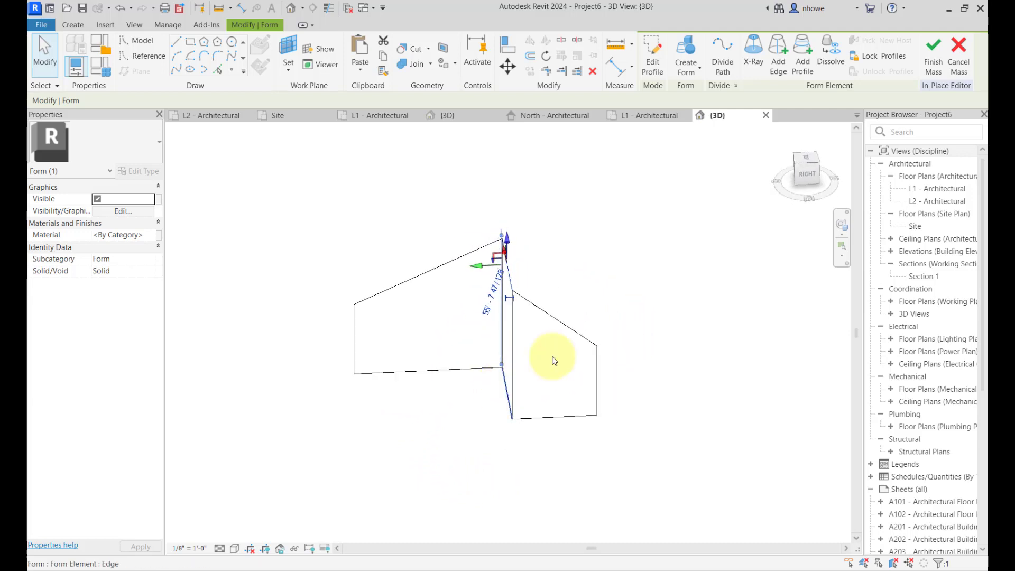
Lower the outer top vertex of the form's shortest face vertically by about half the face's height there
click(598, 348)
drag(599, 322, 597, 379)
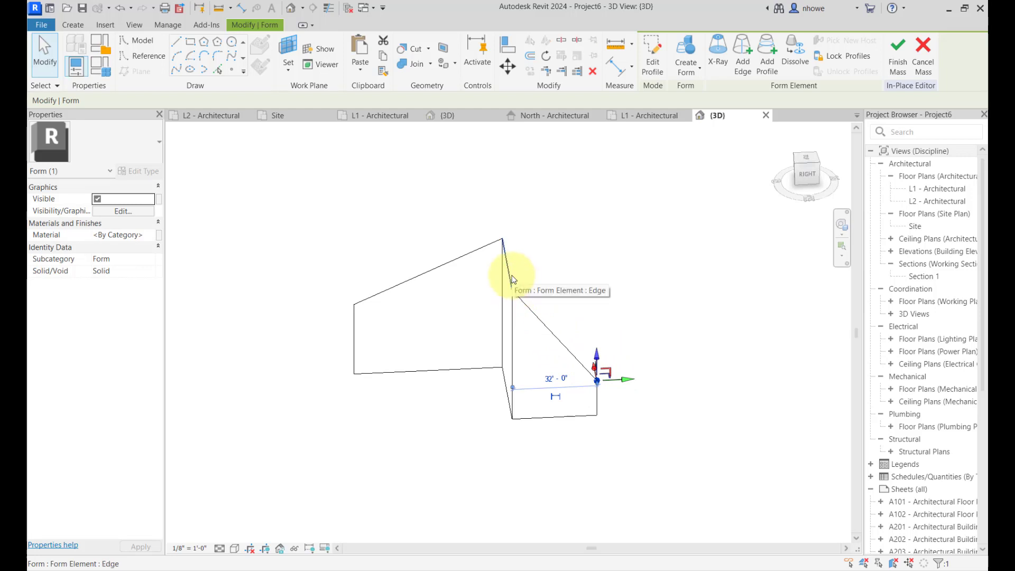
click(624, 286)
shift+middle_drag(634, 296, 712, 374)
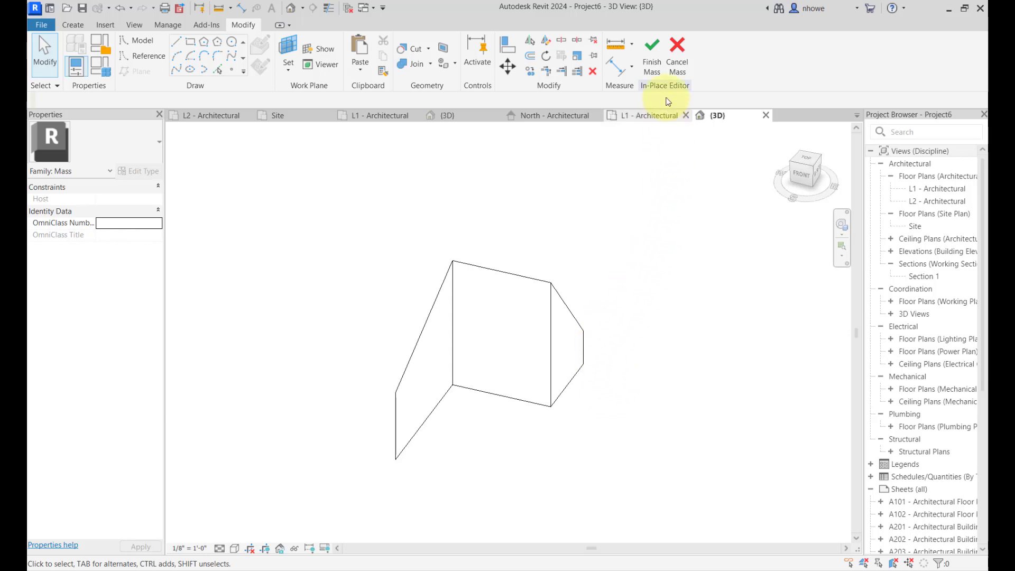
Finish the in-place mass and select it in the 3D view
click(654, 66)
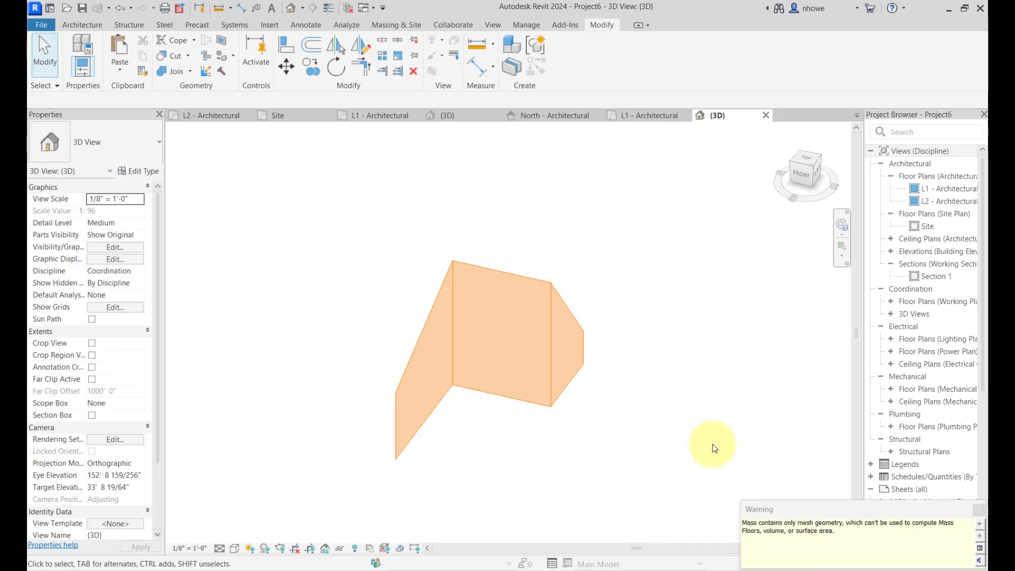
click(980, 510)
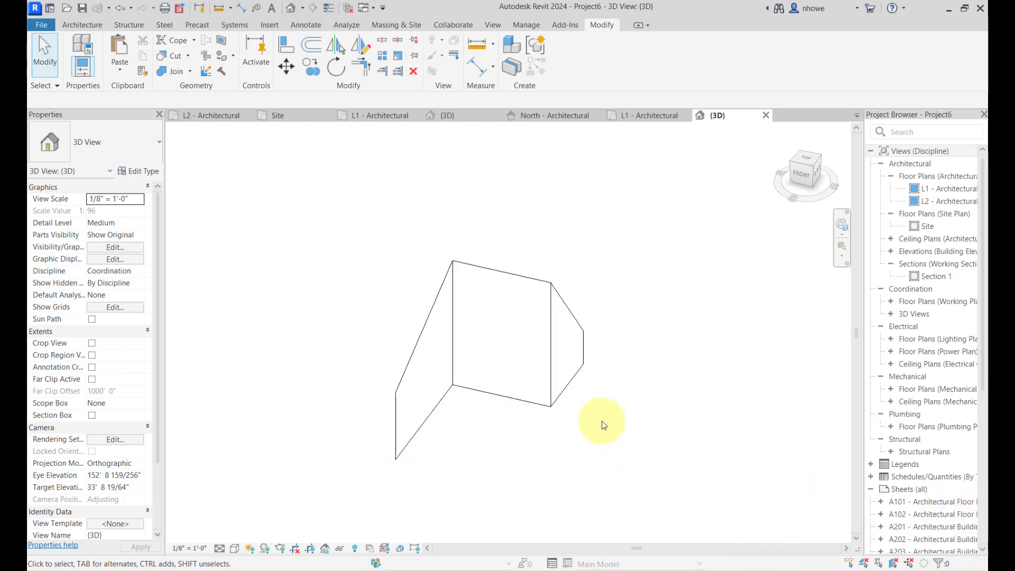
click(510, 307)
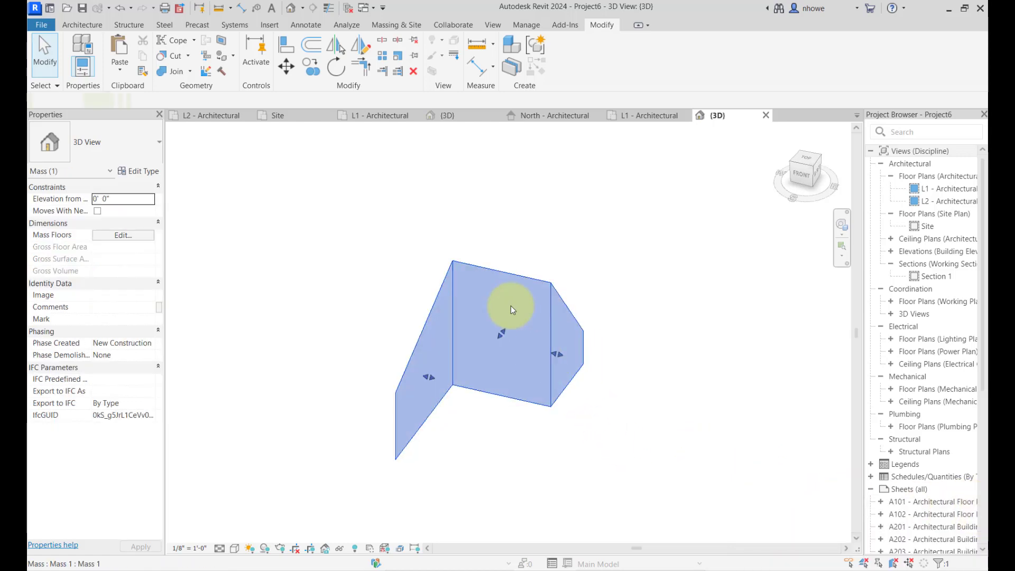
Place a Generic - 8" wall by face on the shortest face of the mass
click(88, 26)
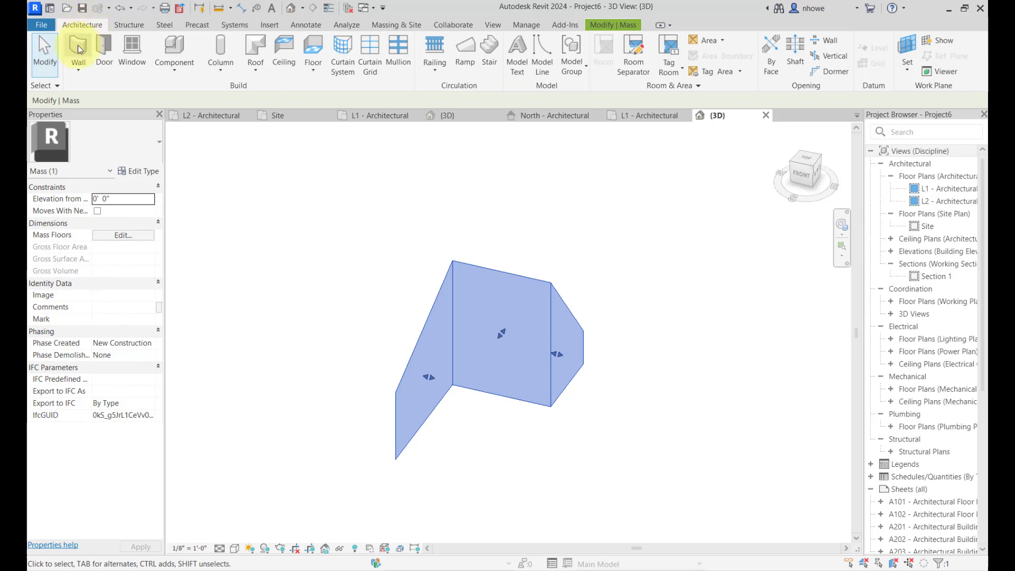
click(78, 66)
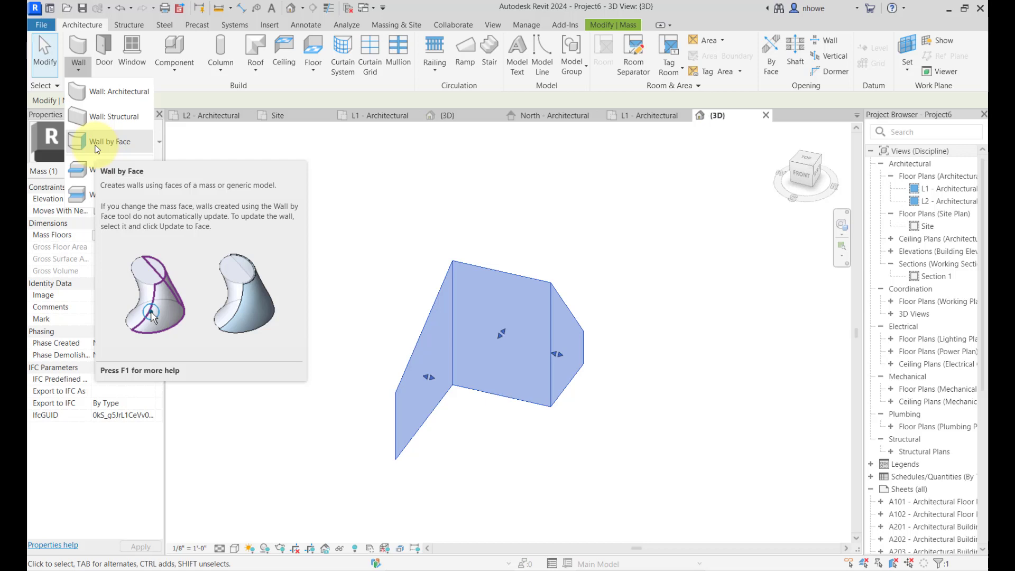
click(98, 148)
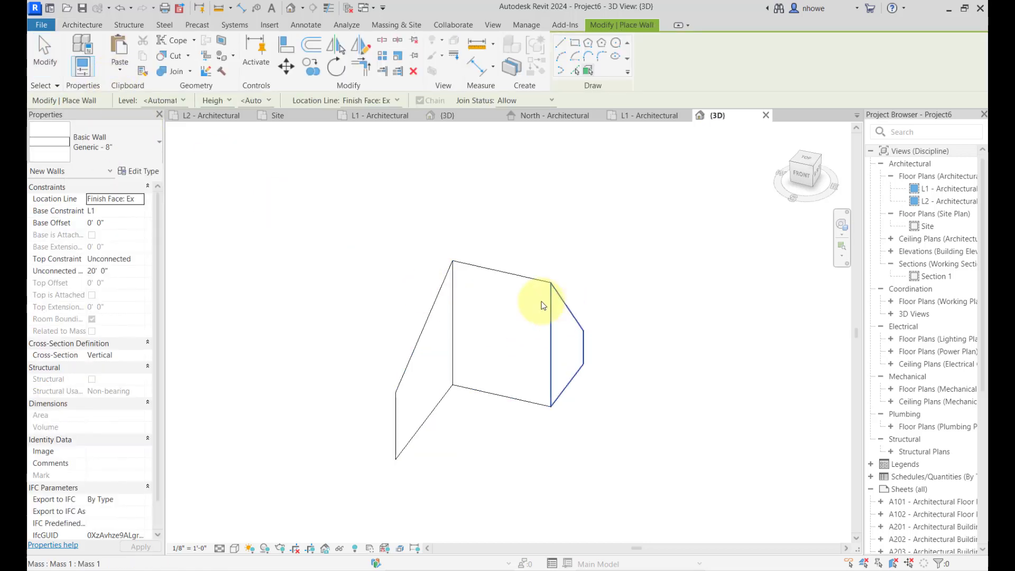
click(575, 324)
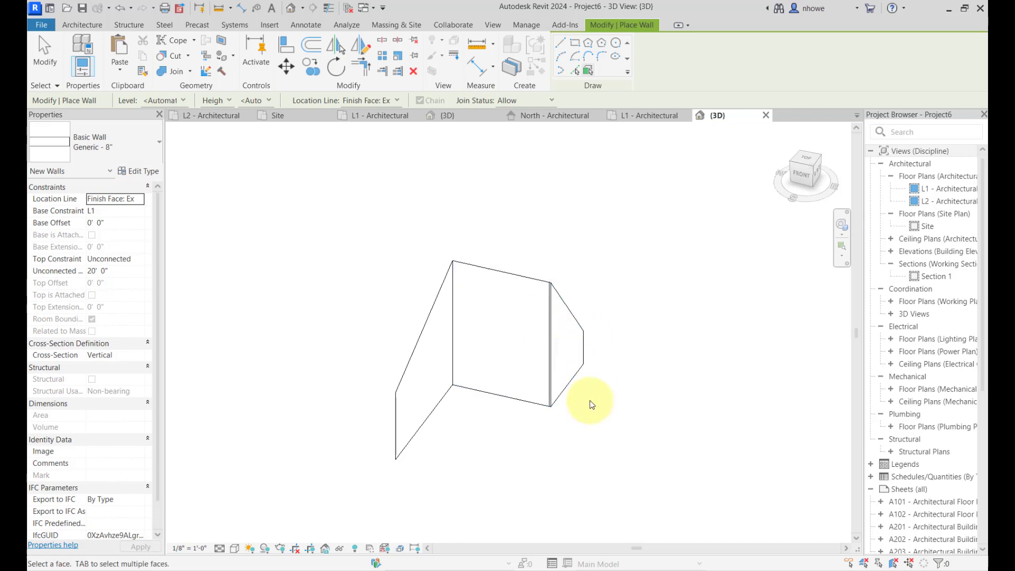
click(158, 142)
click(576, 302)
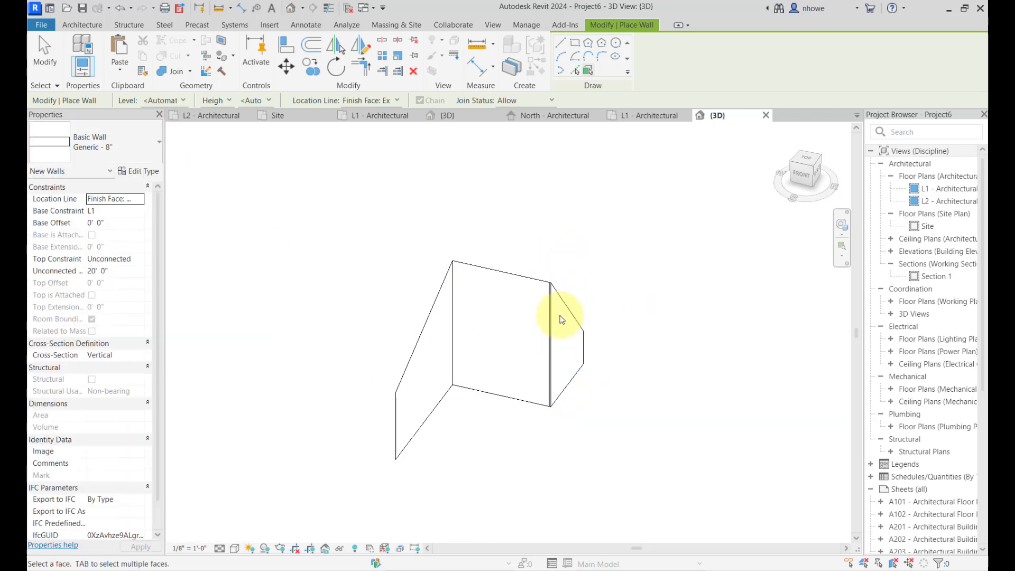
click(572, 310)
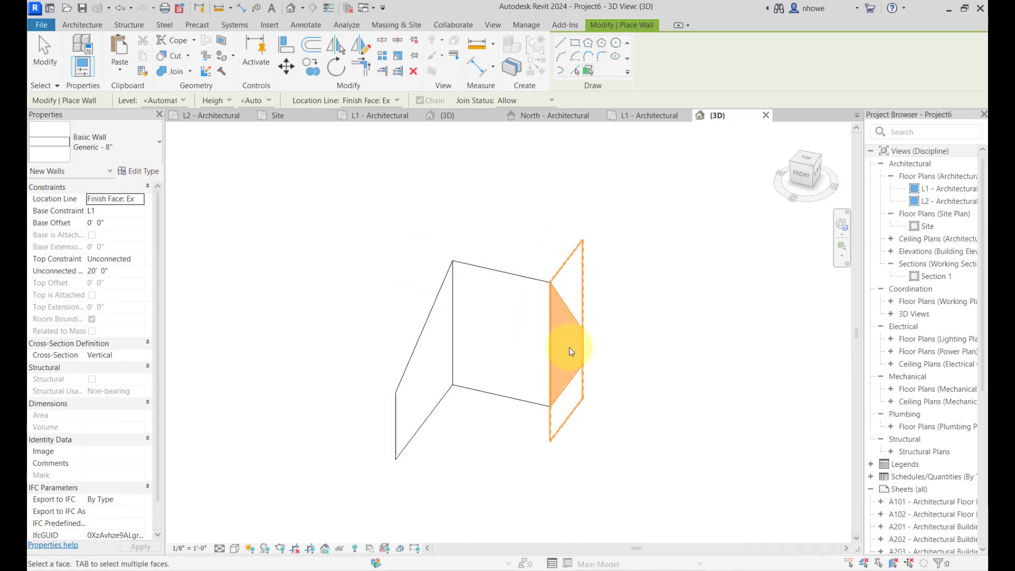
click(556, 379)
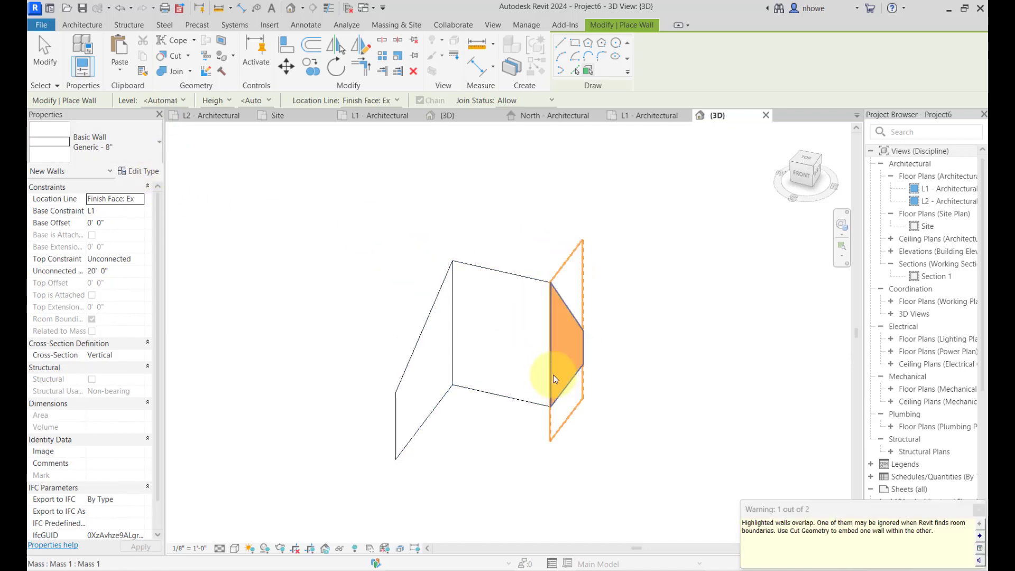
click(554, 373)
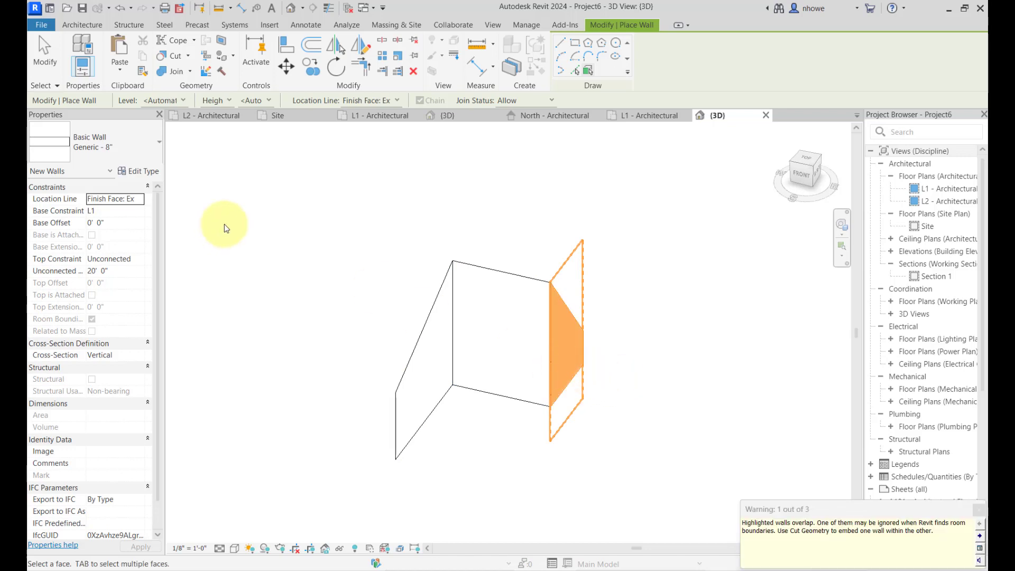
key(Escape)
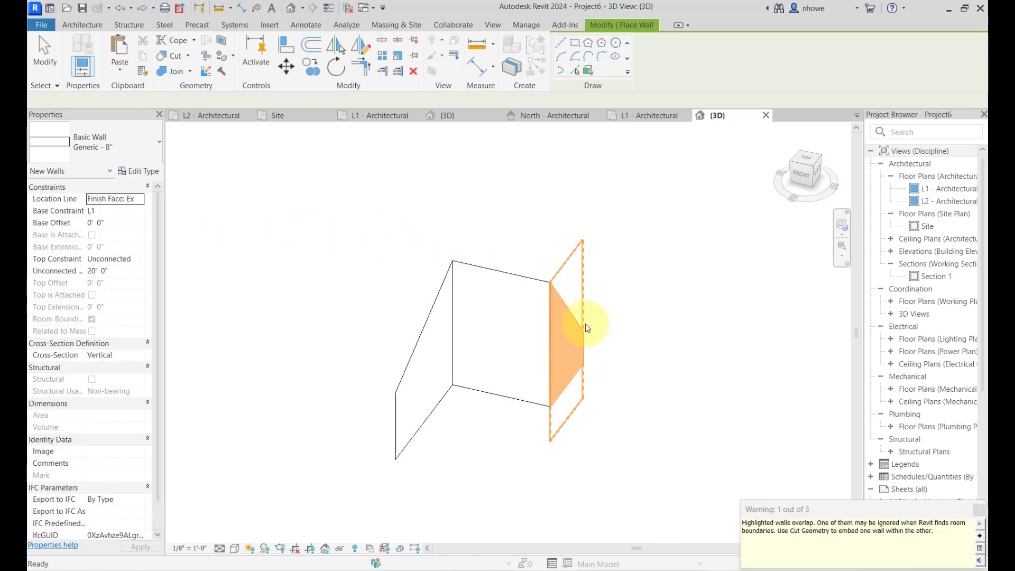
key(ctrl+z)
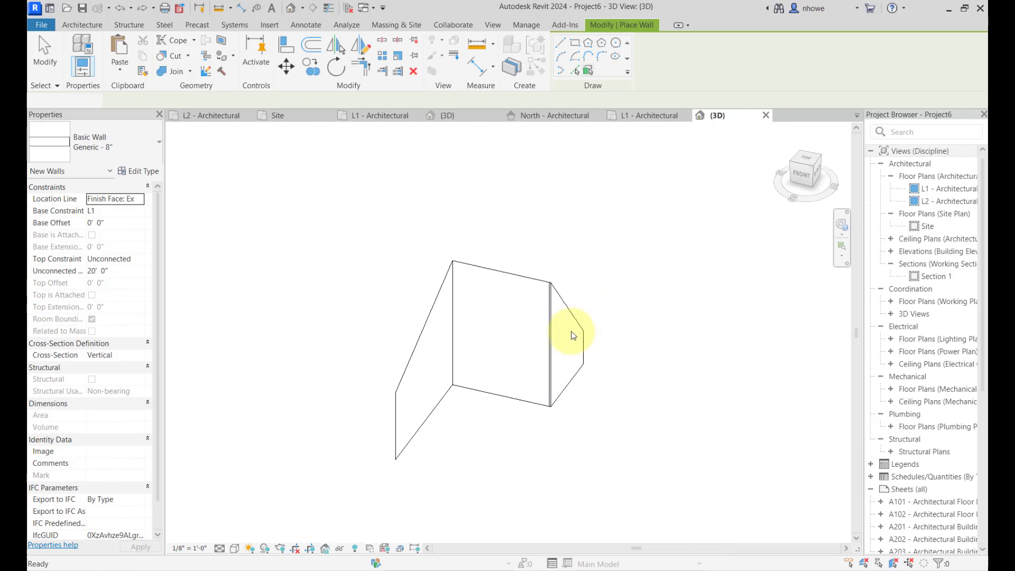
Change the type of the wall on the mass's shortest face to Exterior - Brick on Wood Stud
key(Escape)
click(581, 324)
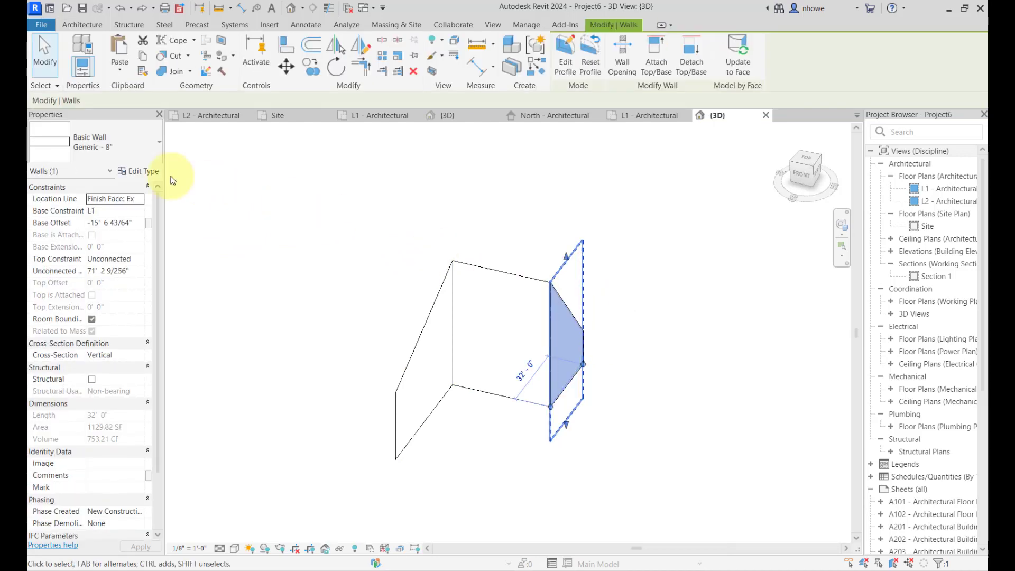
click(159, 141)
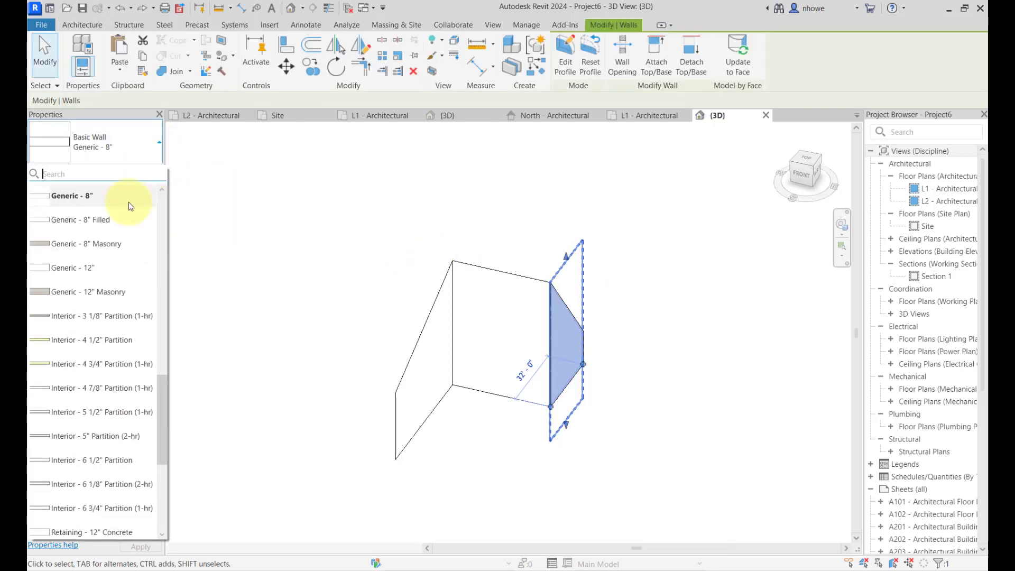
scroll(87, 351, down, 3)
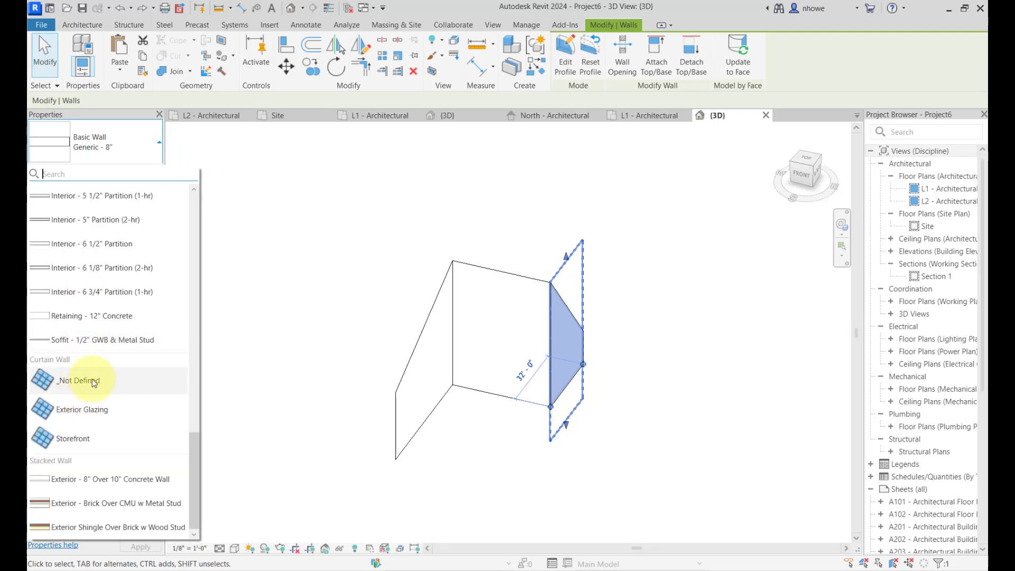
scroll(87, 397, up, 2)
scroll(82, 476, down, 2)
scroll(109, 365, up, 4)
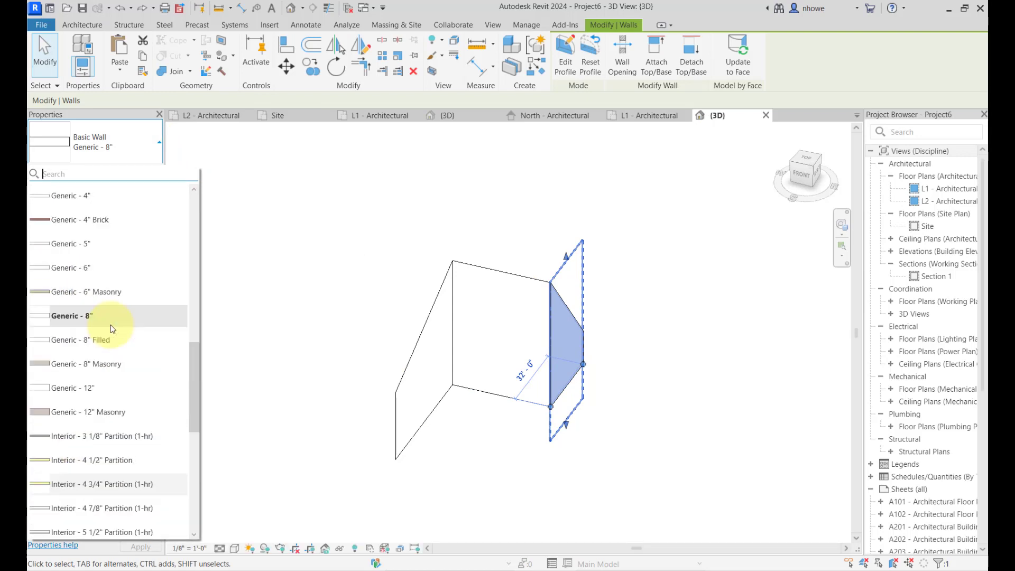
scroll(113, 325, up, 3)
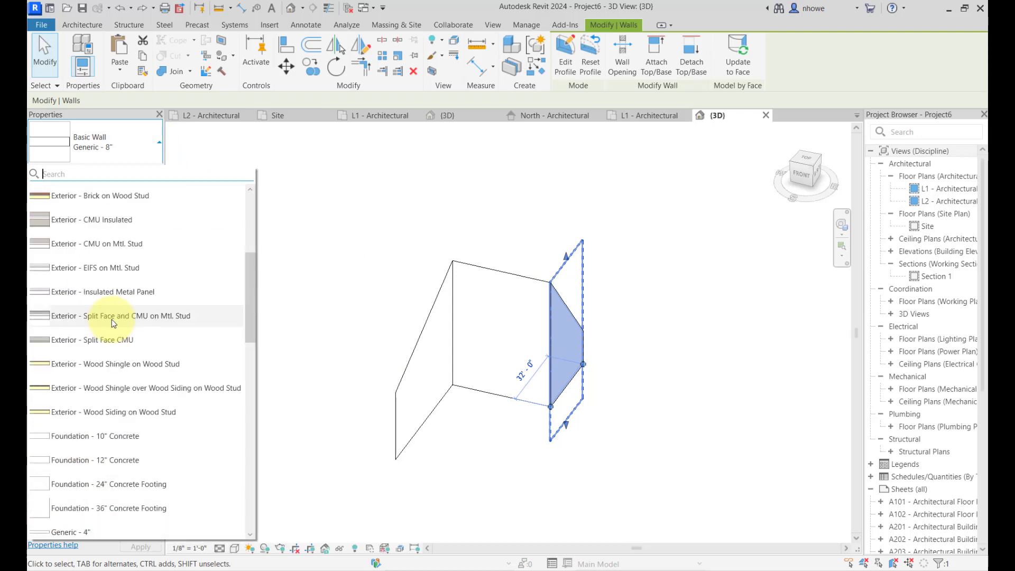
click(136, 197)
click(453, 220)
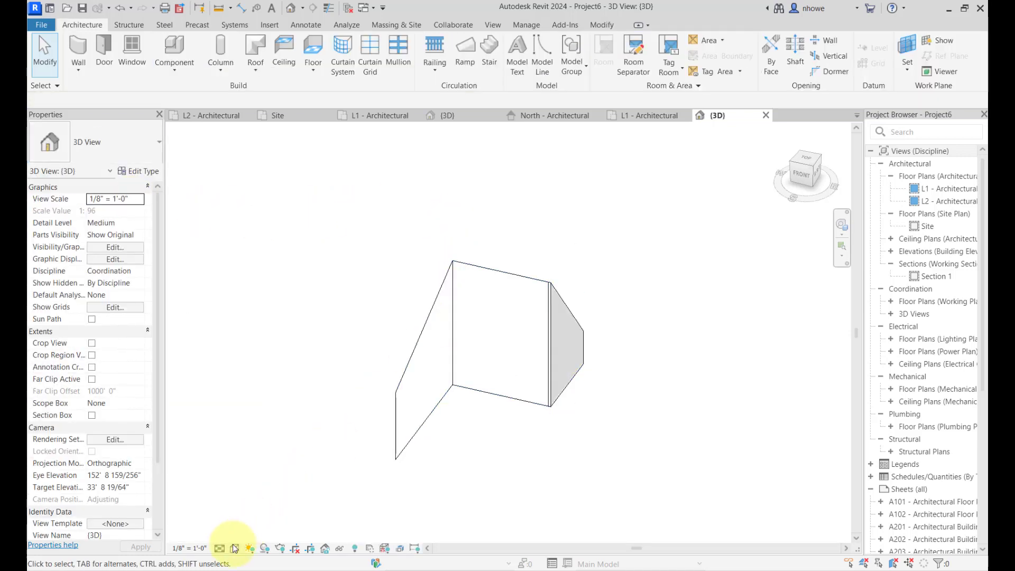
Set the 3D view's visual style to Shaded and examine how the brick wall follows the mass face
click(235, 549)
click(262, 499)
click(556, 401)
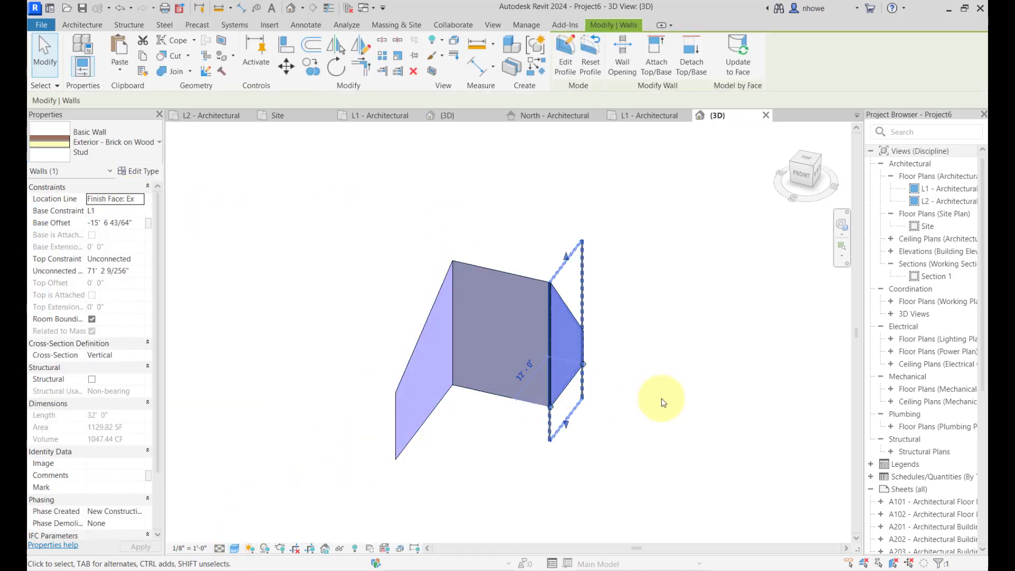
click(659, 391)
scroll(651, 372, up, 2)
scroll(652, 372, up, 2)
shift+middle_drag(612, 367, 521, 456)
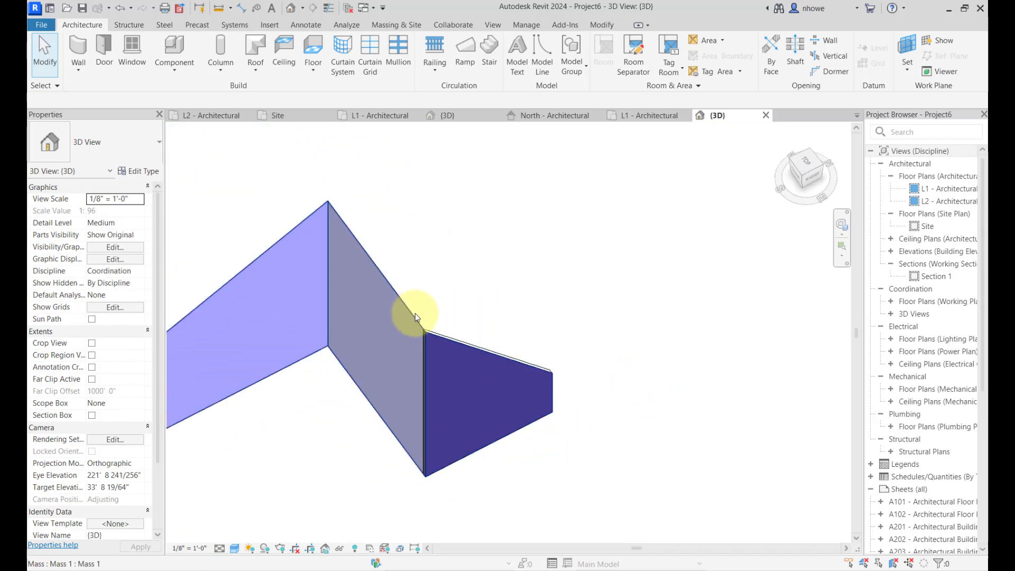
click(431, 320)
shift+middle_drag(573, 301, 480, 335)
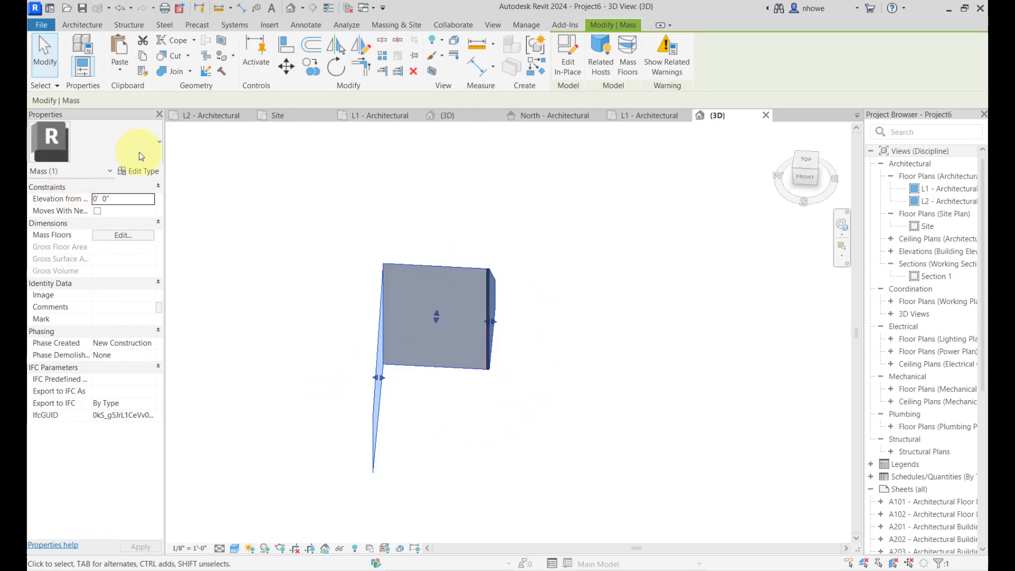
click(363, 245)
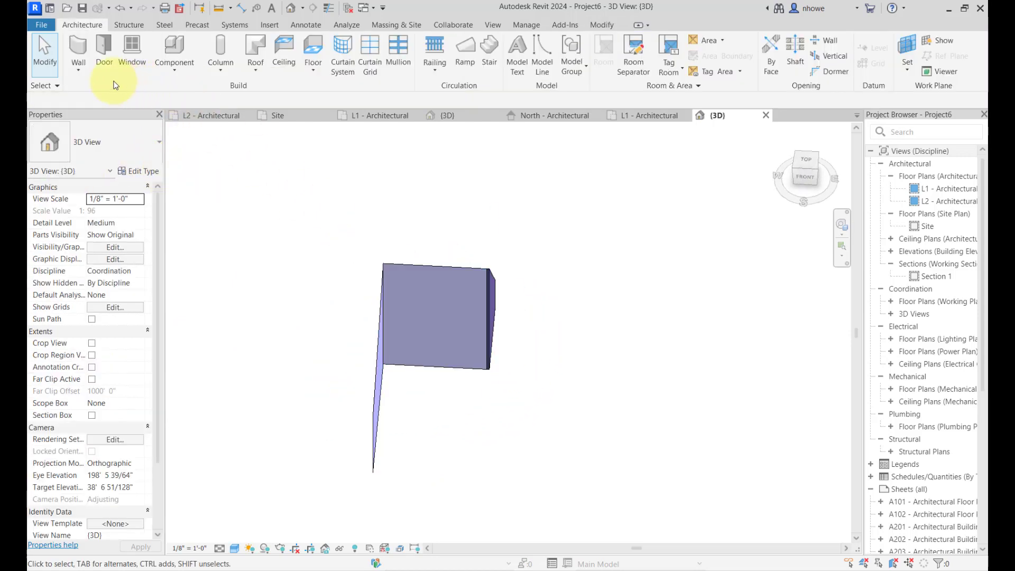
Turn the display of the Properties palette back on
click(85, 76)
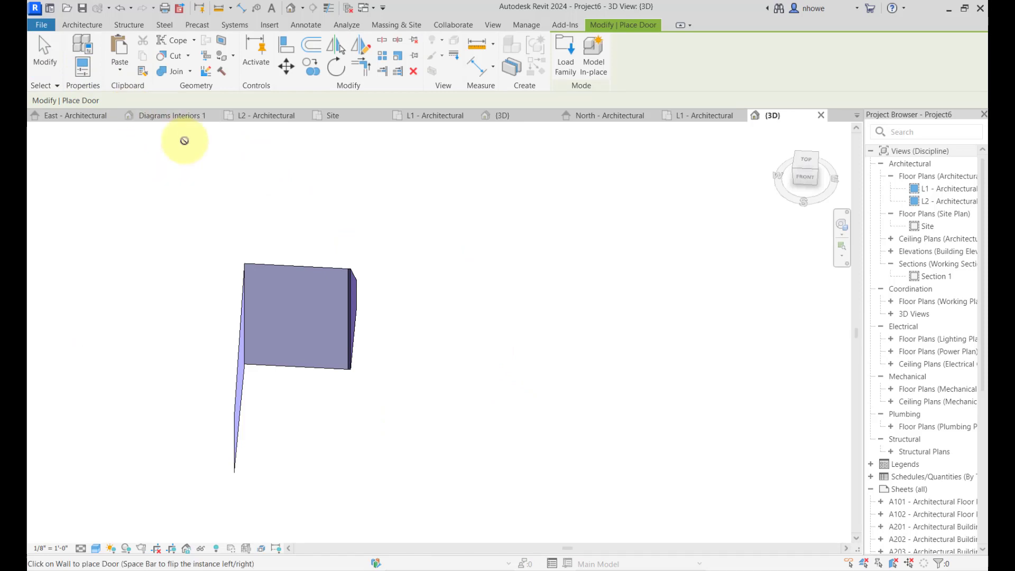
click(492, 25)
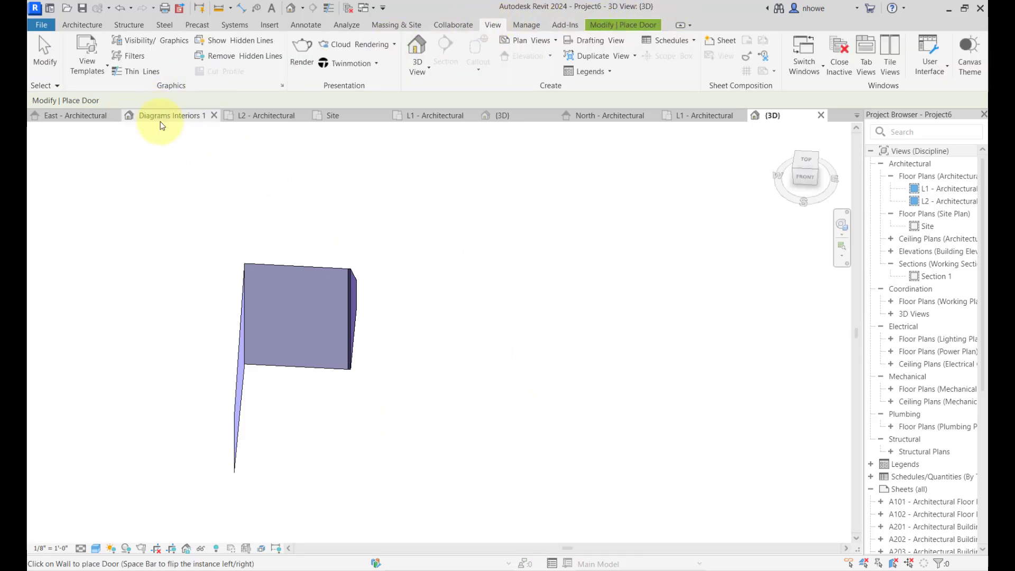
click(914, 75)
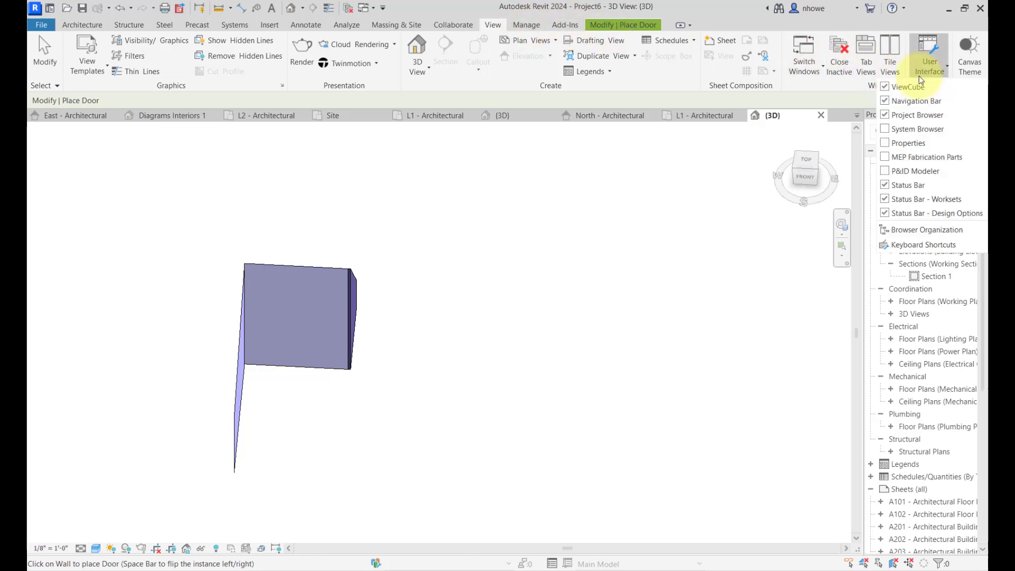
click(884, 144)
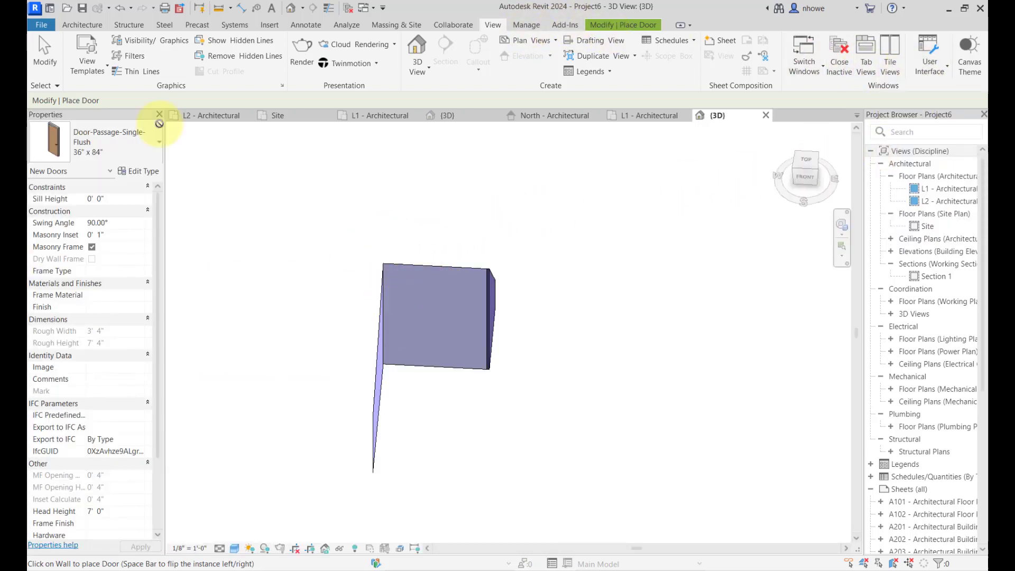
Place a Generic - 8" wall by face on the middle face of the mass
click(86, 24)
click(78, 68)
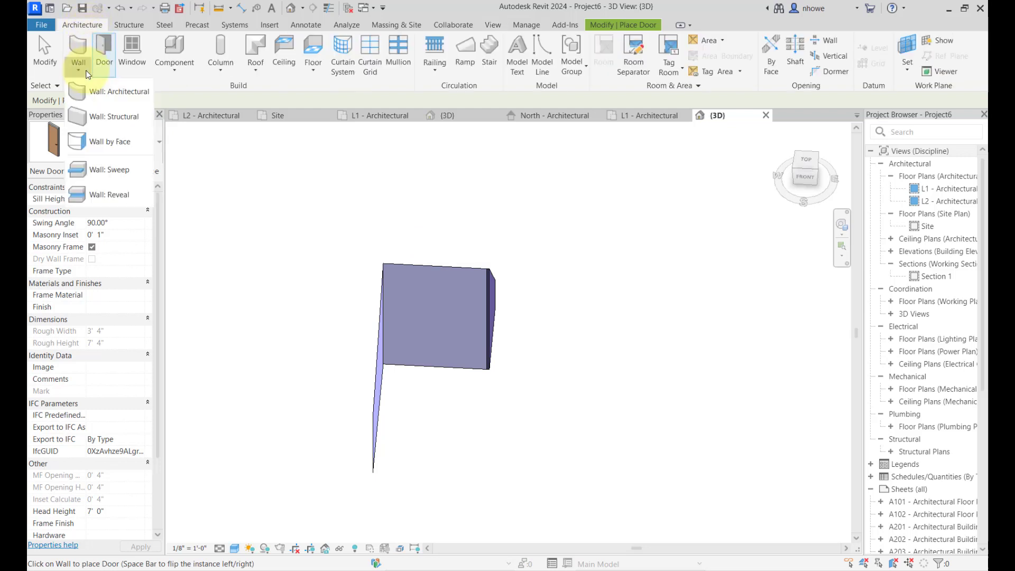
click(92, 142)
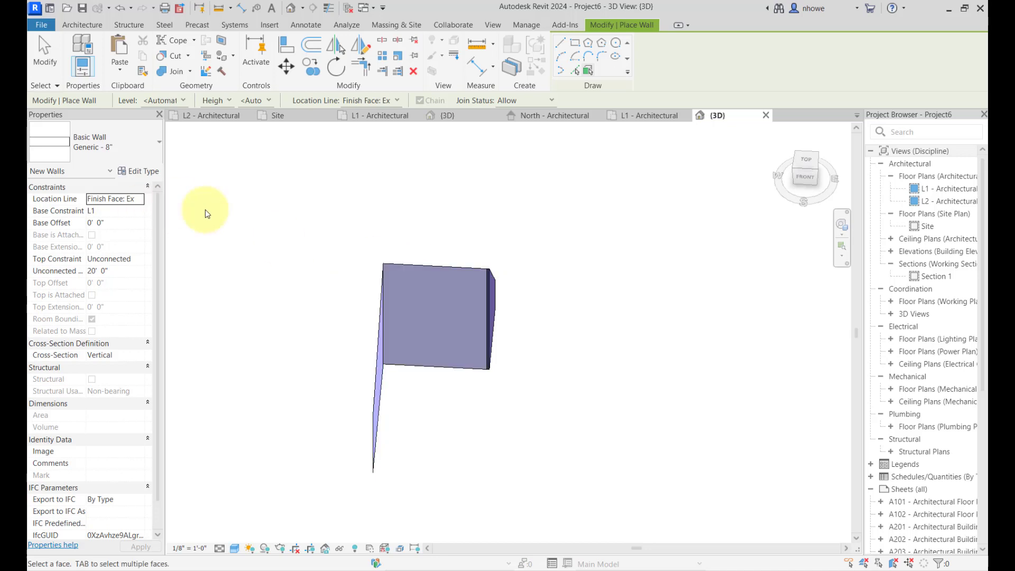
click(444, 271)
shift+middle_drag(494, 324, 584, 358)
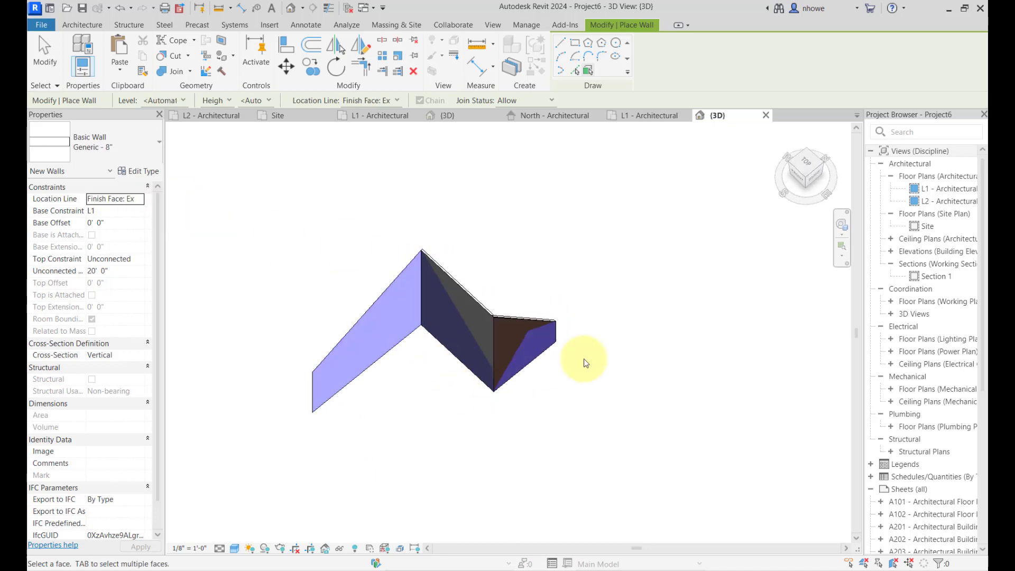
Place a Generic - 8" wall by face on the longest face of the mass and leave the command
click(388, 290)
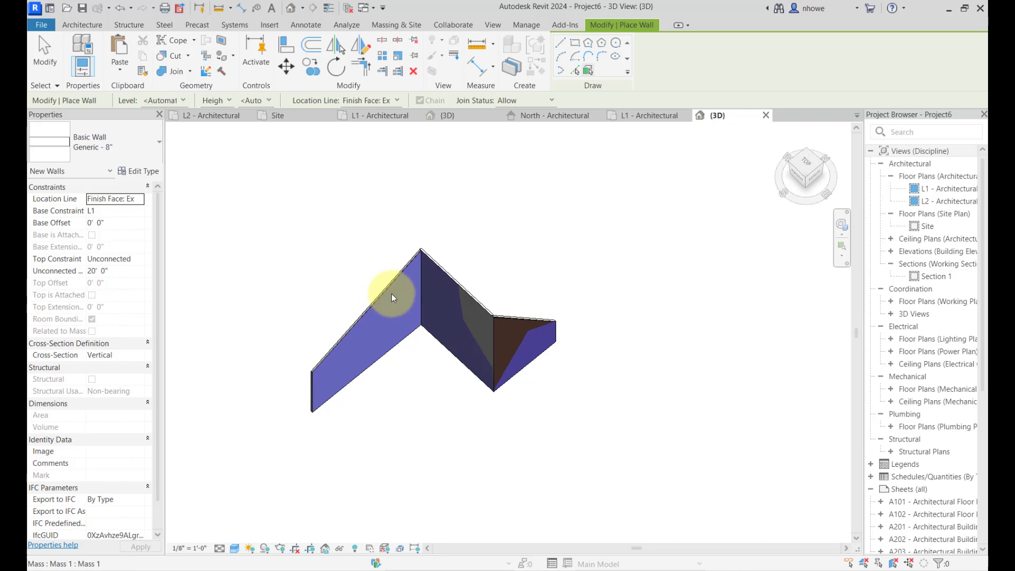
key(Escape)
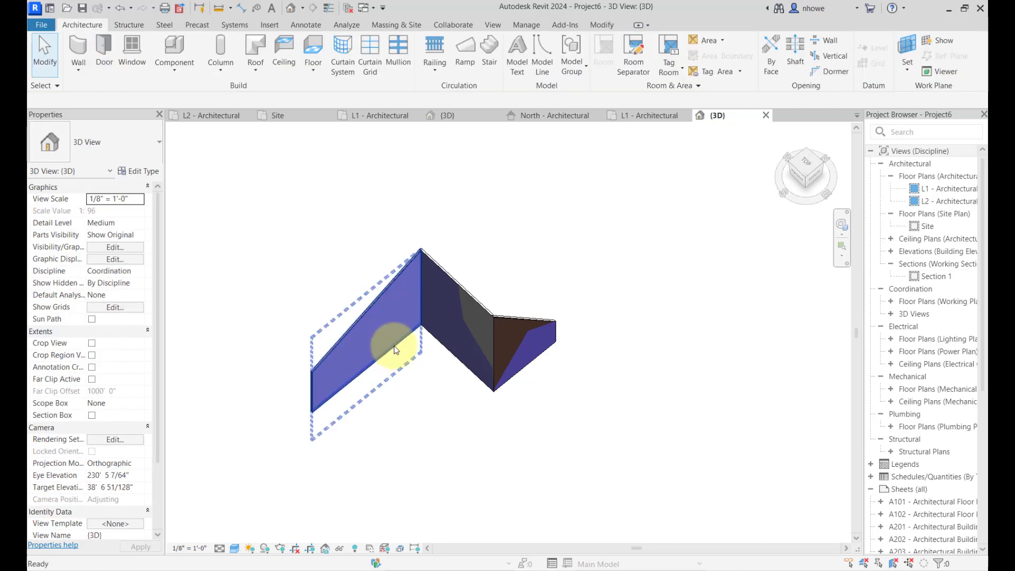
click(395, 346)
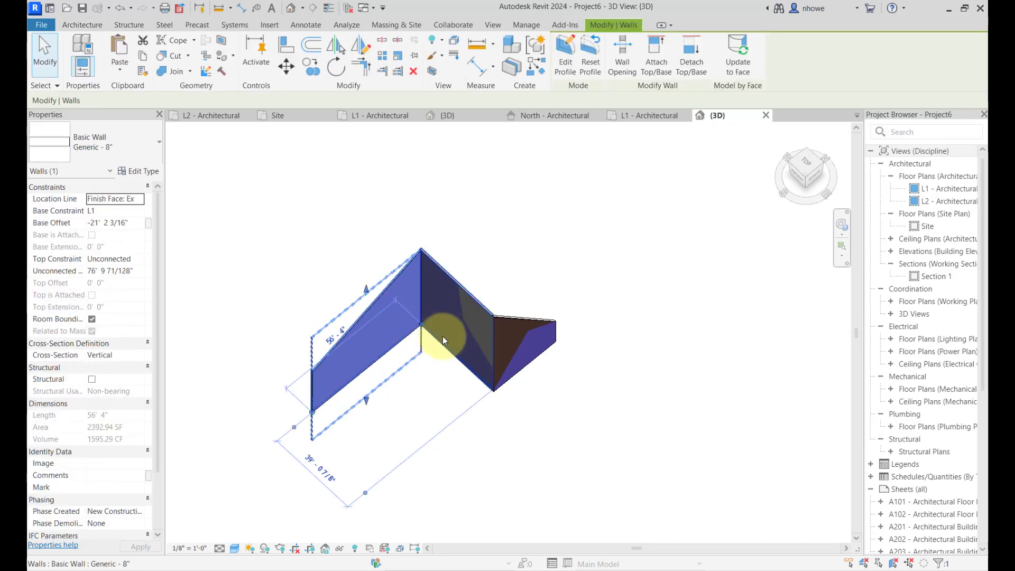
key(Escape)
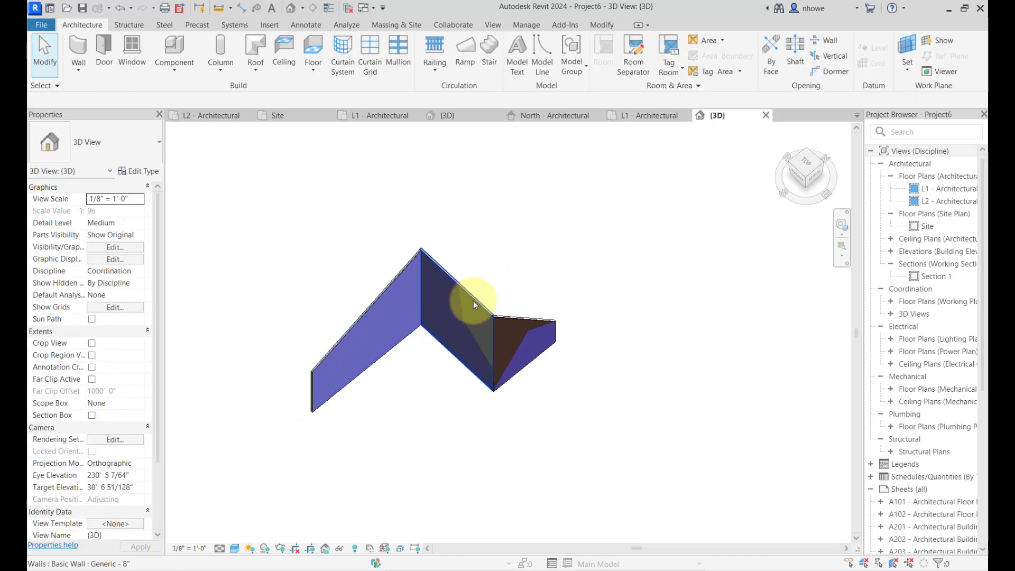
Select the whole chain of walls, then select only the mass form that hosts them
key(Tab)
click(473, 300)
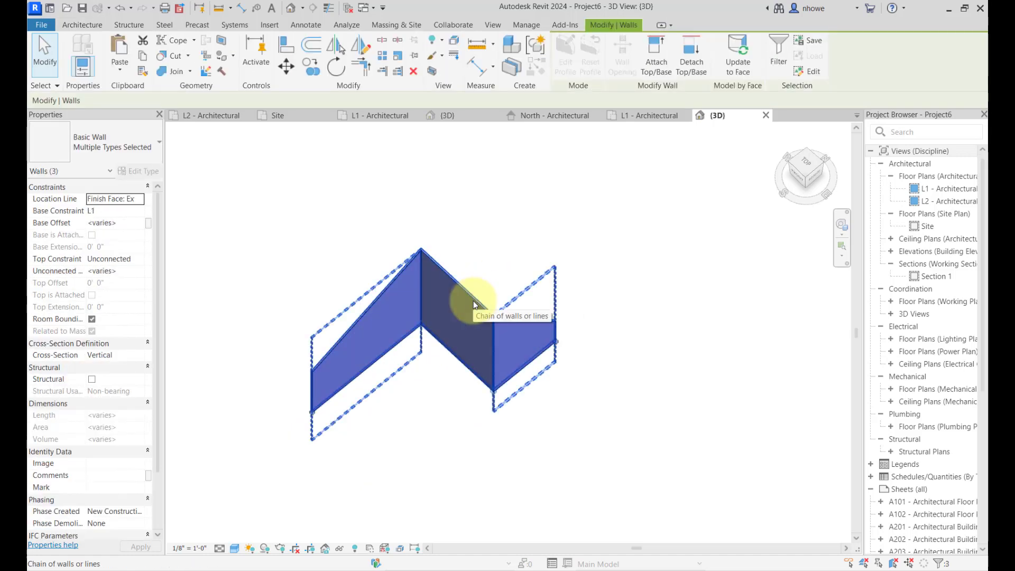
key(Tab)
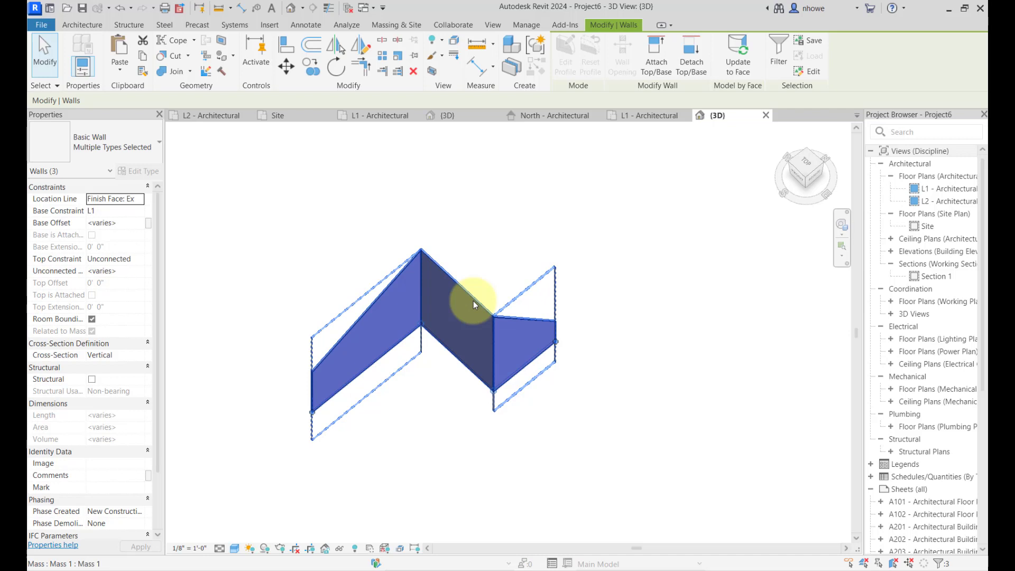
click(473, 300)
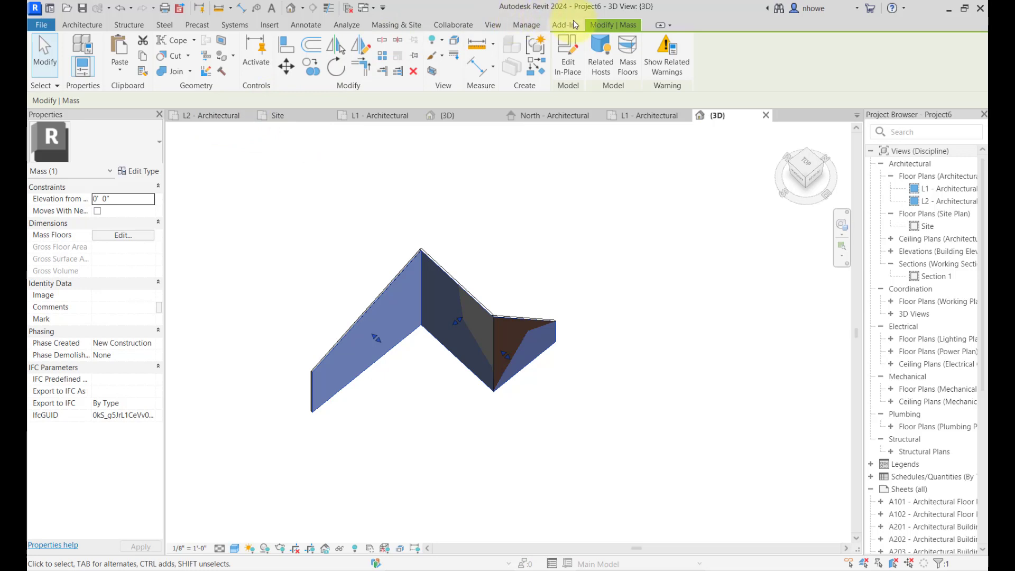
click(500, 26)
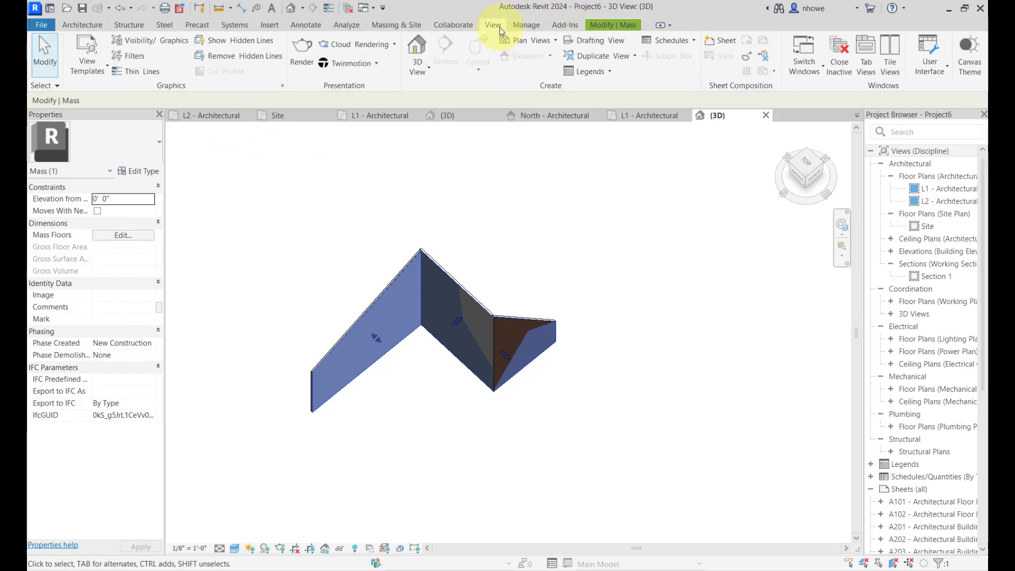
click(564, 25)
click(601, 27)
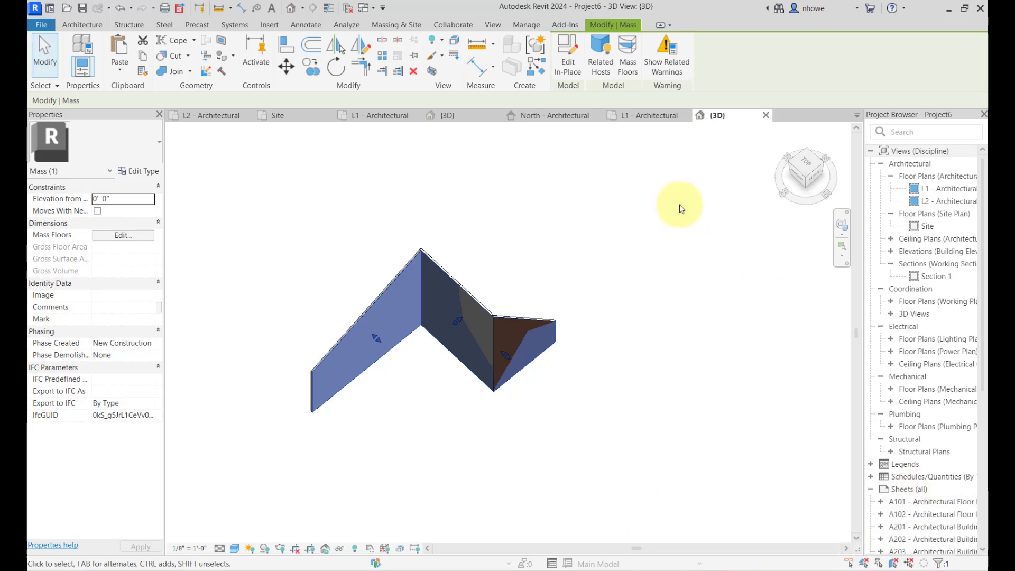
Hide the mass form and show it again to examine the face-based walls on their own
click(396, 24)
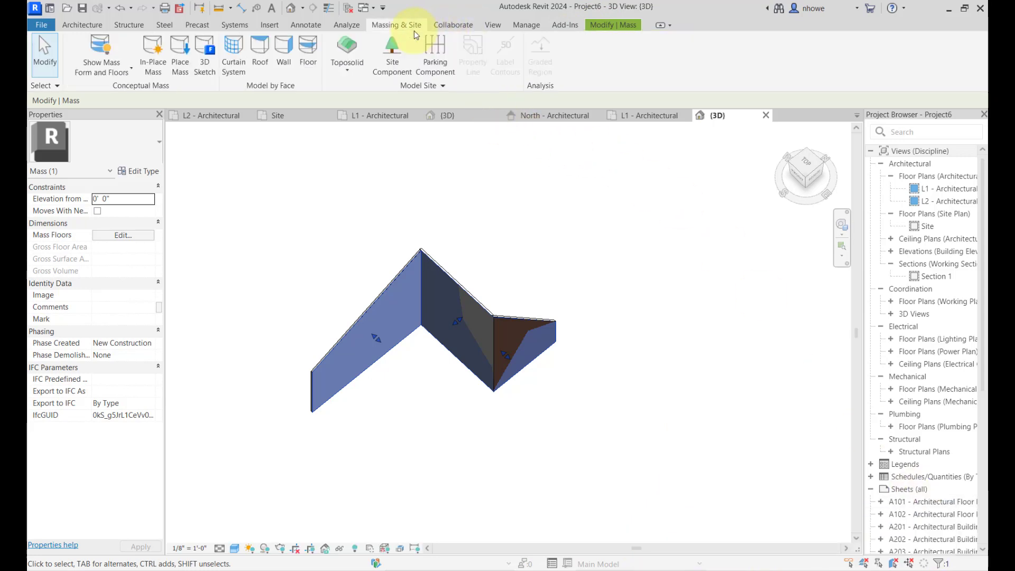
click(100, 54)
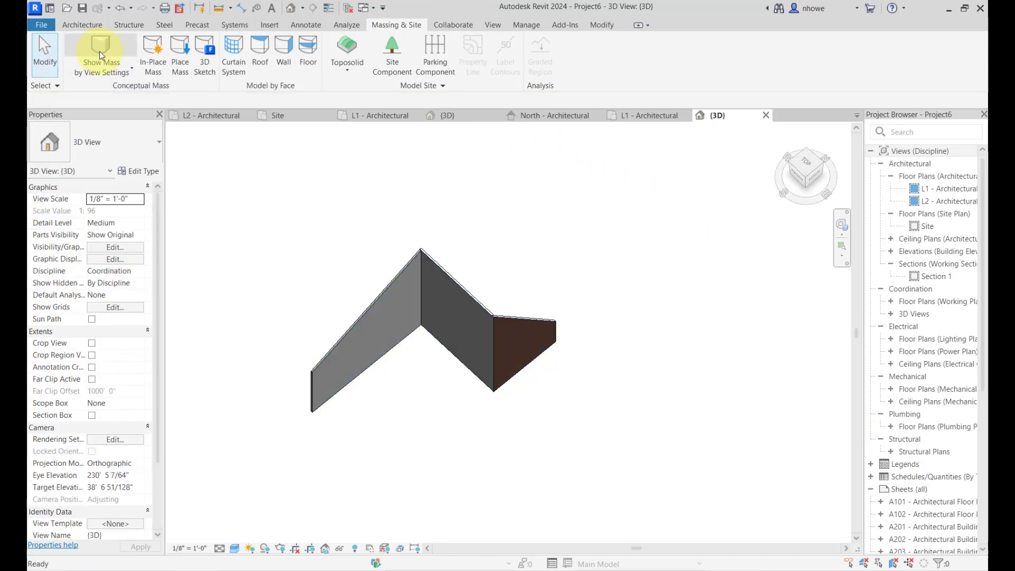
click(100, 53)
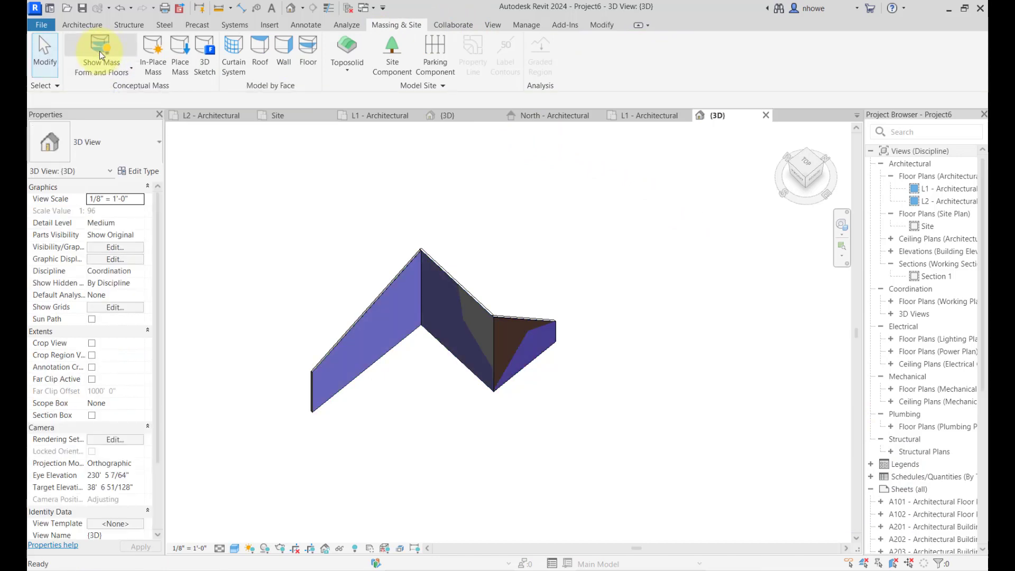
click(101, 54)
click(100, 53)
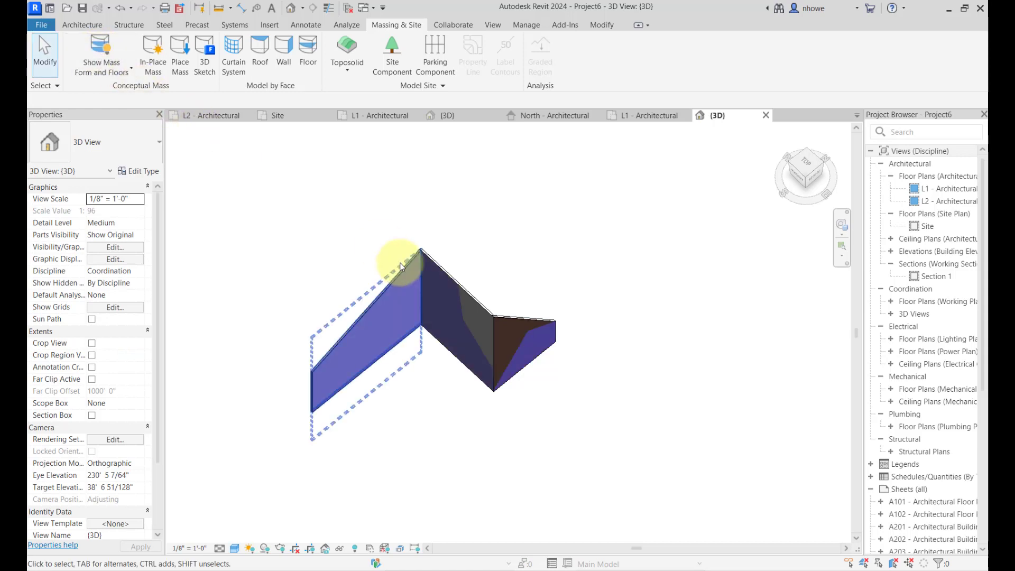
Select the mass form behind the walls and open it for in-place editing
key(Tab)
key(Tab)
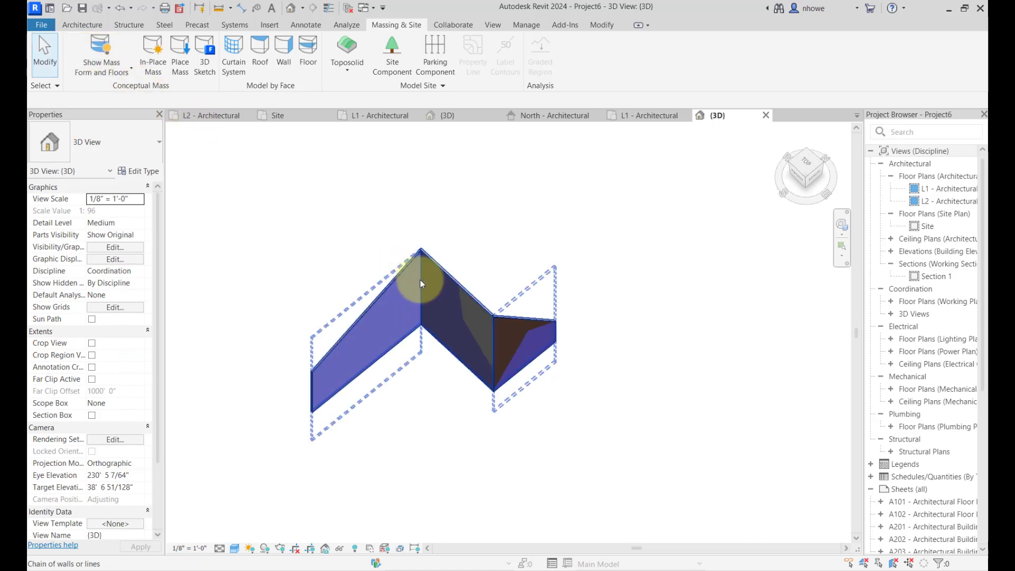
click(421, 281)
scroll(421, 279, up, 3)
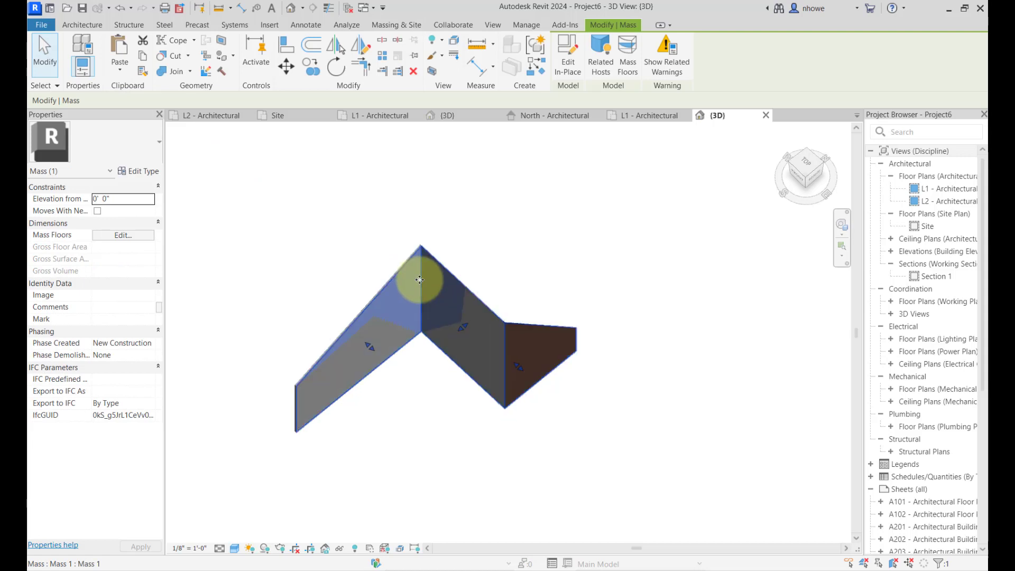
click(568, 57)
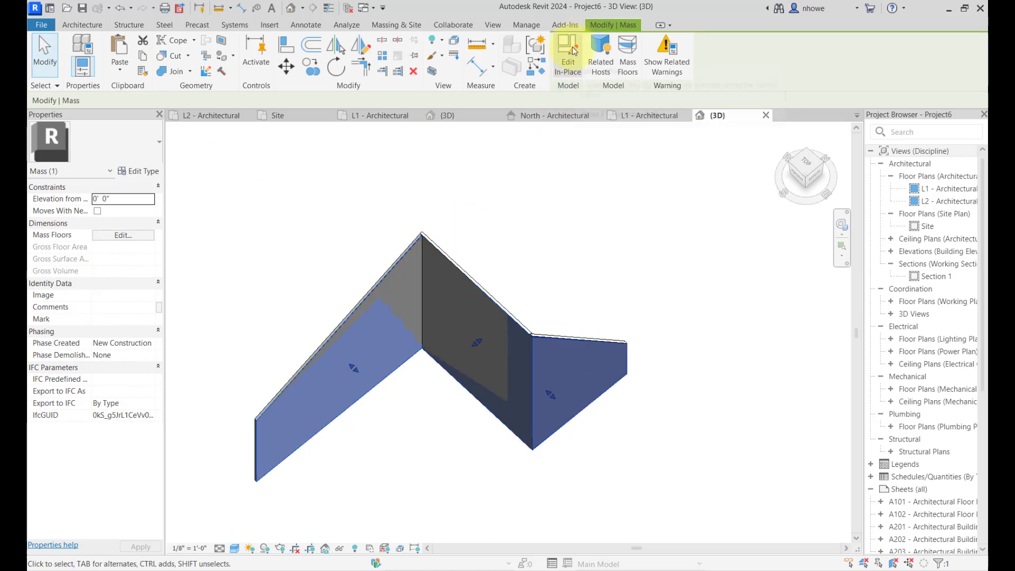
Try lowering the vertical edge shared by the mass's longest and middle faces, and undo the move
click(426, 306)
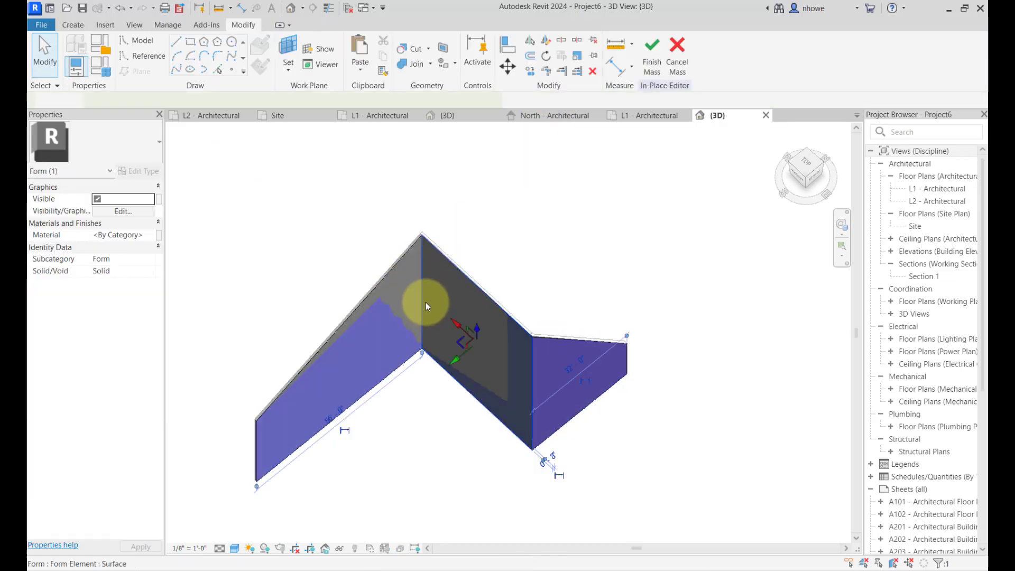
click(425, 302)
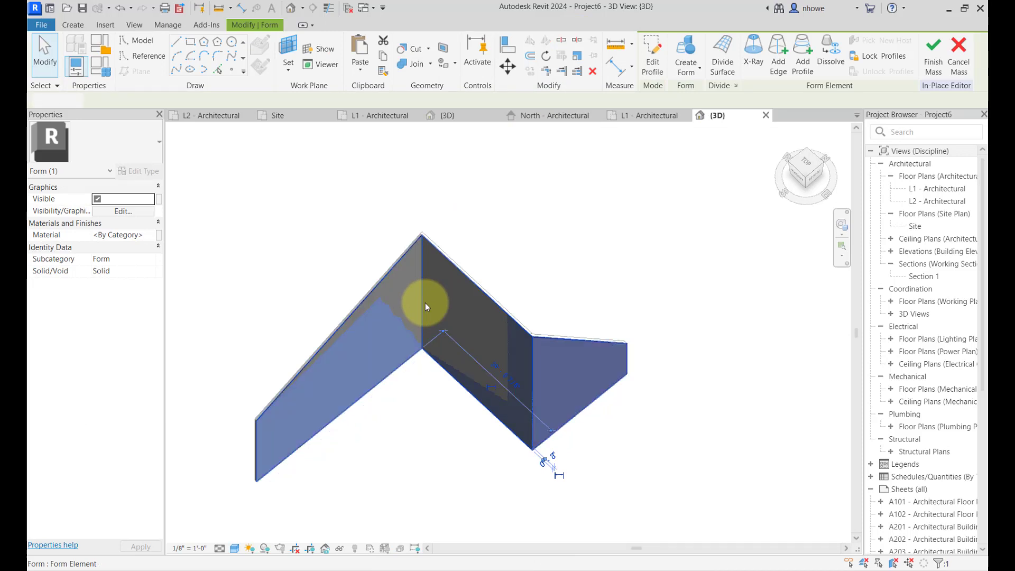
click(425, 301)
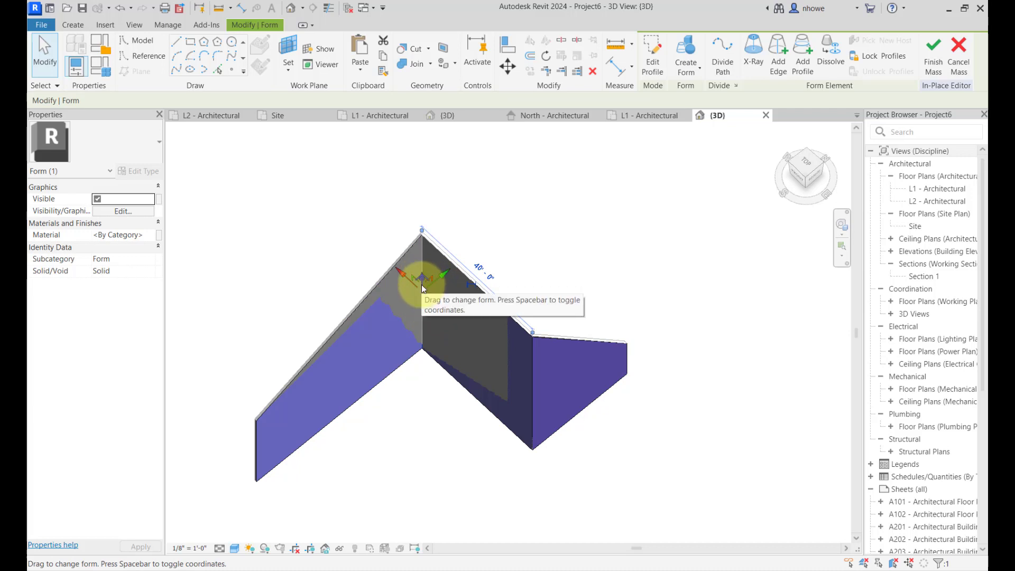
drag(421, 284, 423, 339)
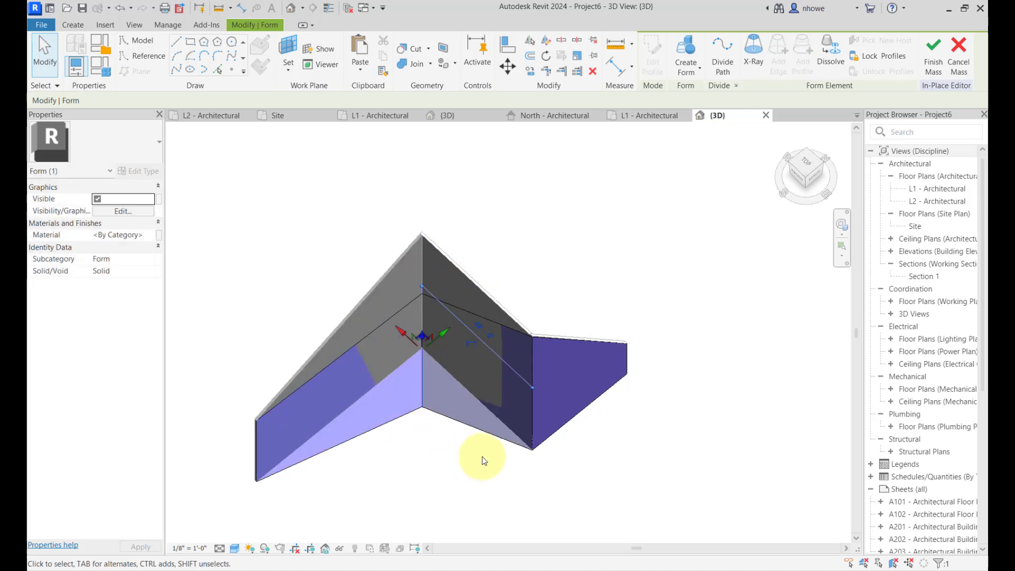
shift+middle_drag(490, 470, 394, 427)
key(ctrl+z)
Raise the outer upper corner of the mass's longest face well above its wall and finish the mass
middle_drag(546, 357, 639, 351)
click(369, 272)
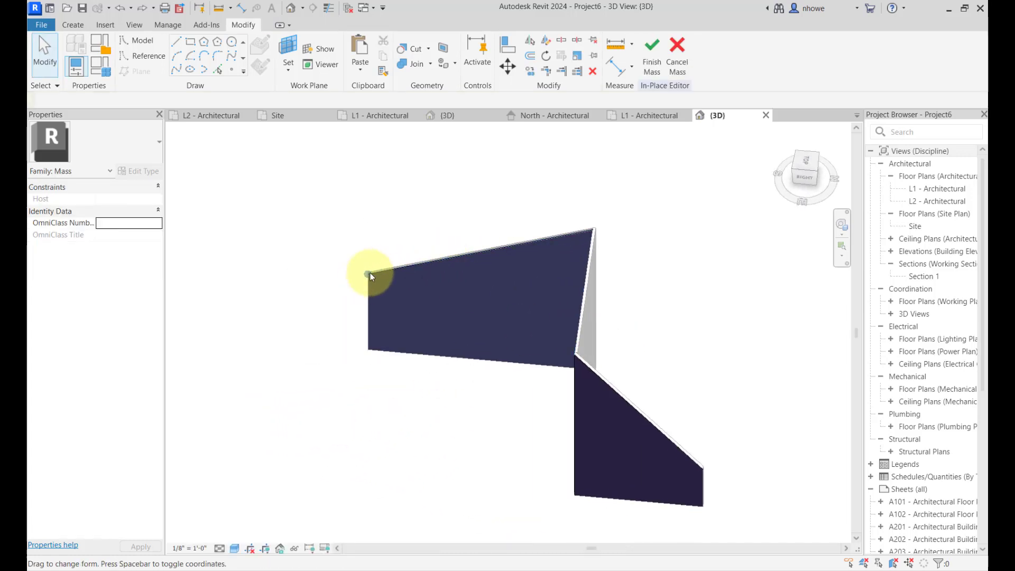
drag(370, 263, 385, 165)
middle_drag(291, 363, 344, 382)
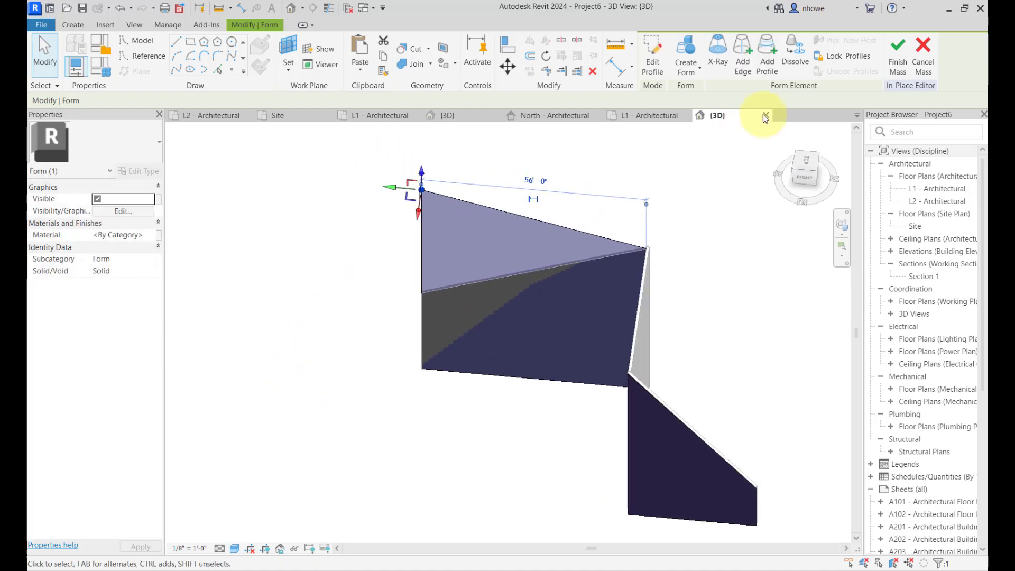
click(897, 63)
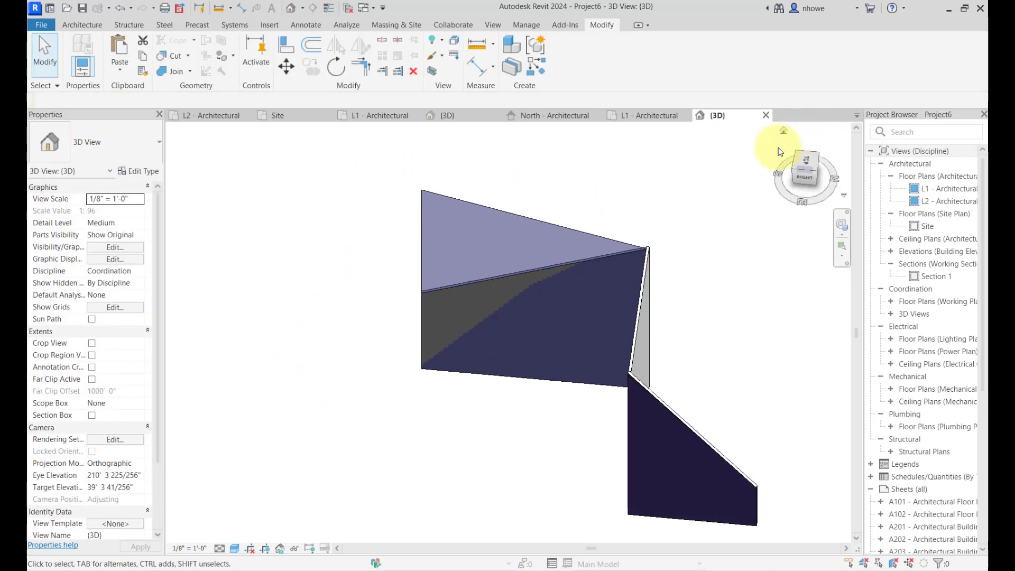
Update the Generic - 8" wall on the longest face to match the reshaped mass face
shift+middle_drag(299, 333, 504, 414)
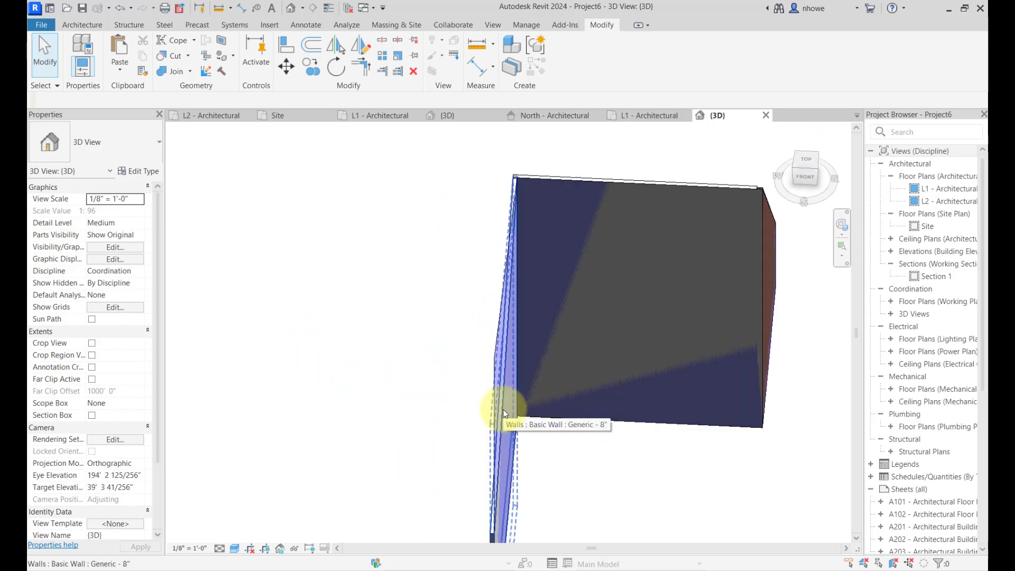
click(503, 414)
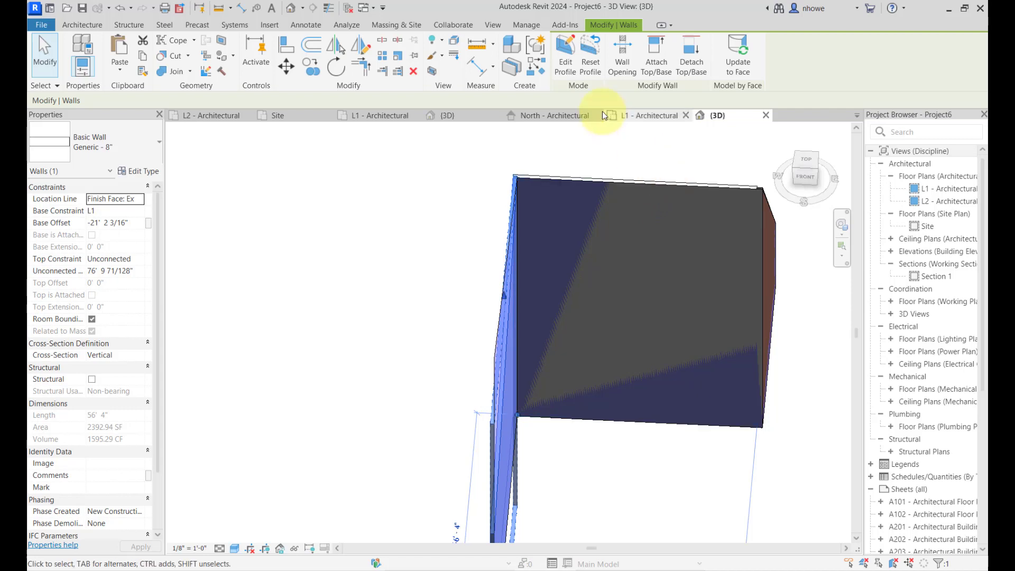
click(736, 69)
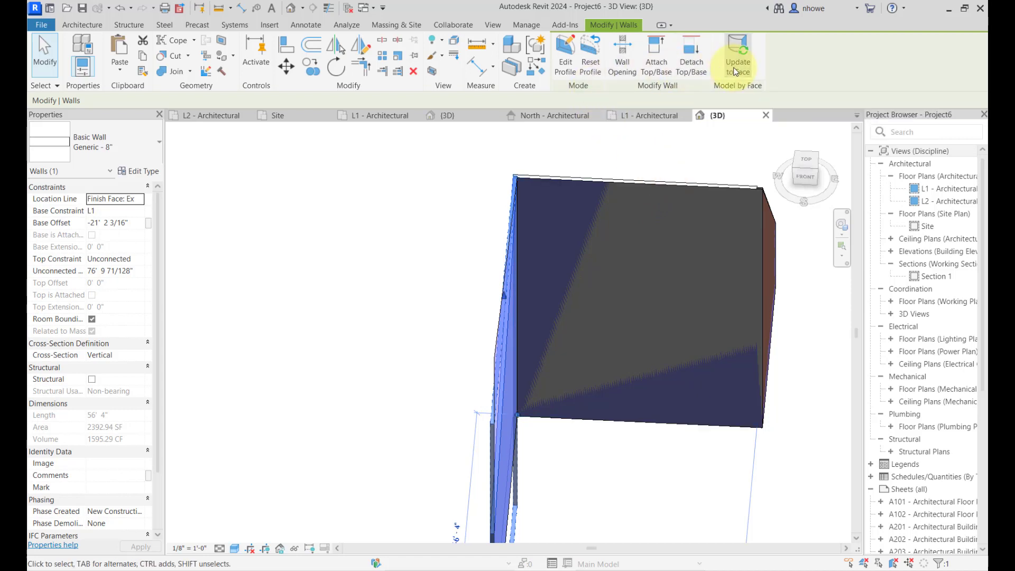
shift+middle_drag(647, 322, 544, 310)
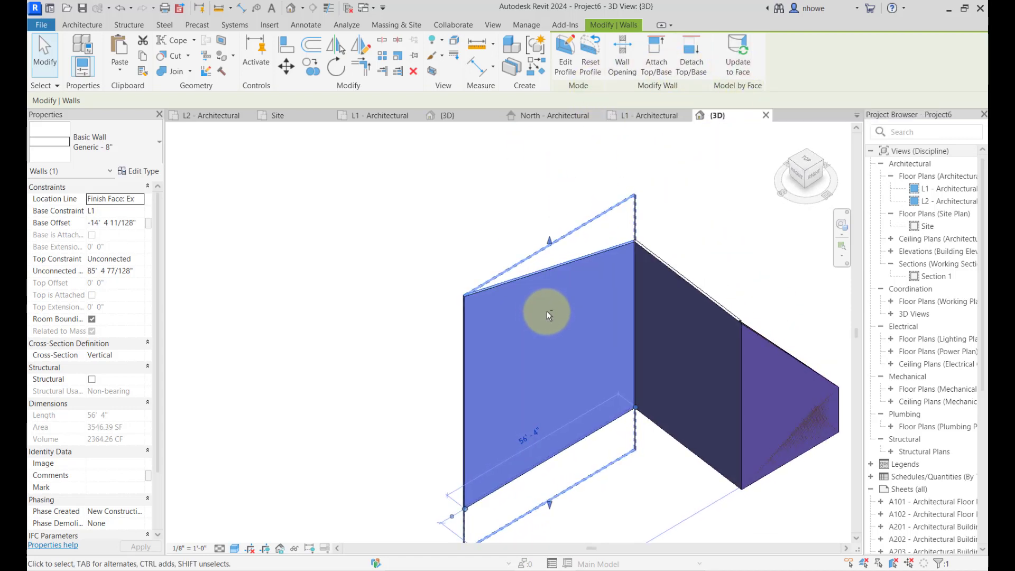
click(689, 257)
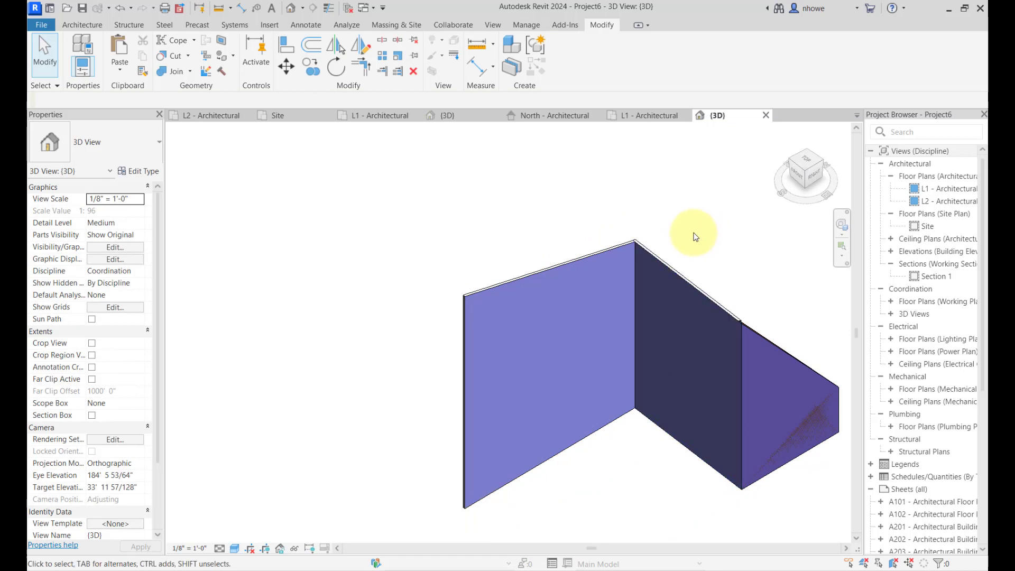
Delete the mass together with its three walls, and undo the deletion
scroll(694, 233, down, 2)
drag(801, 411, 498, 228)
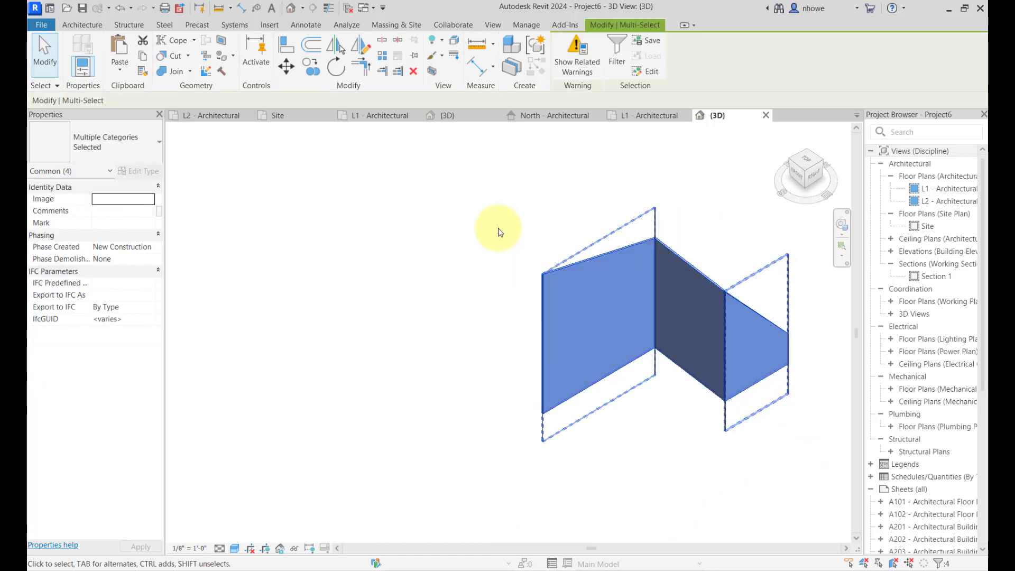
key(Delete)
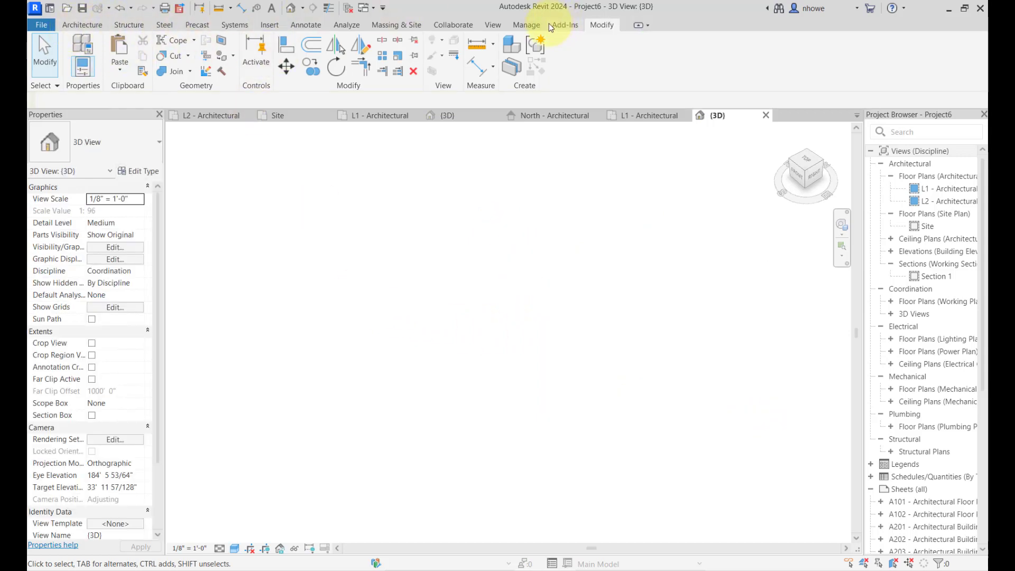
key(ctrl+z)
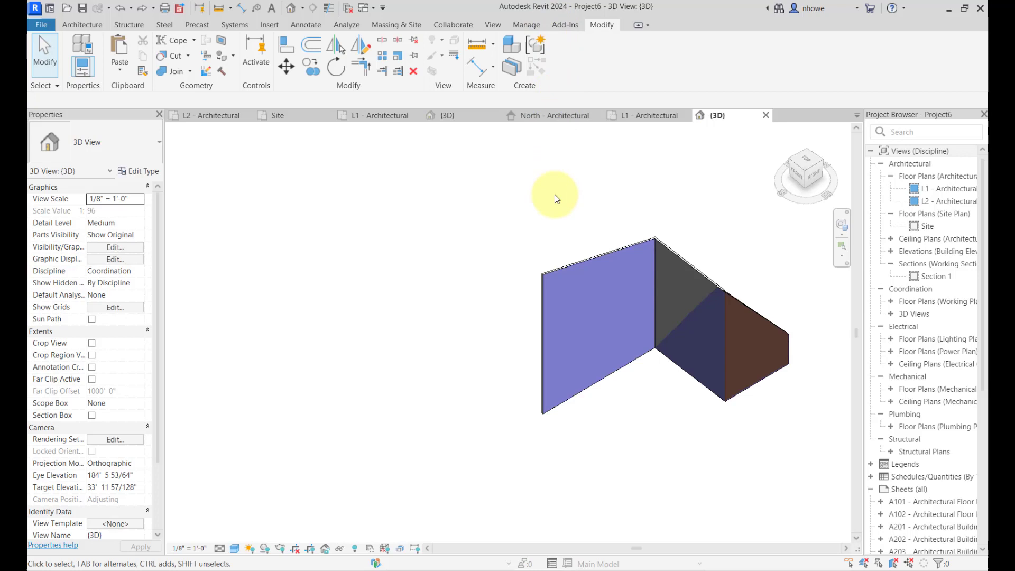
Delete the three face-based walls, keeping the mass form, and select the mass
click(579, 255)
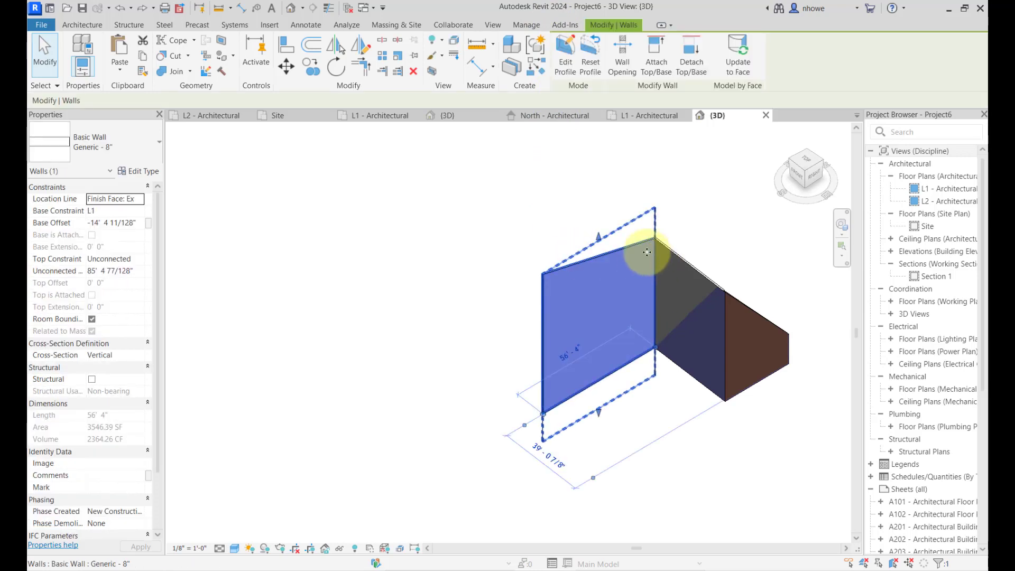
key(Escape)
click(665, 246)
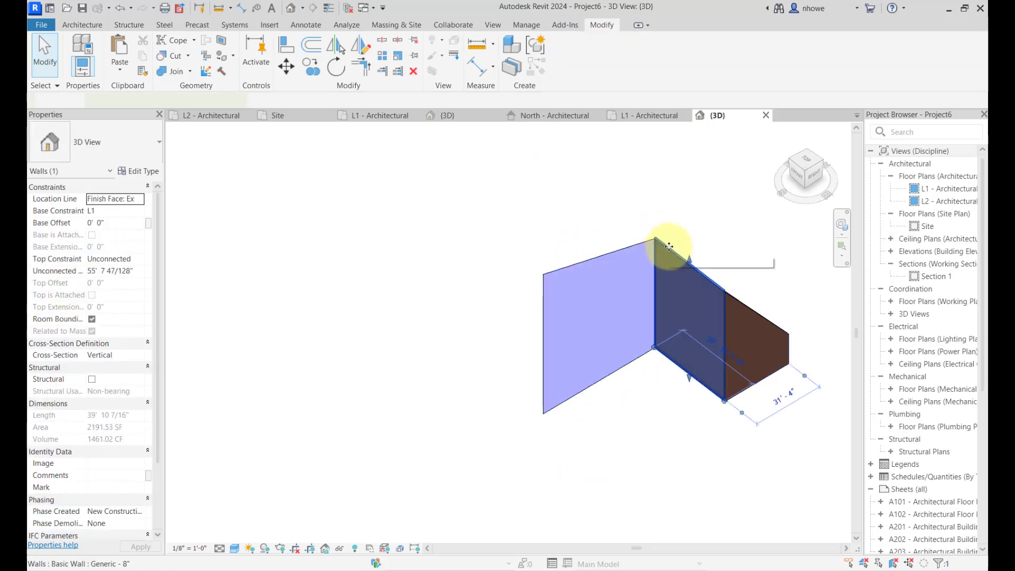
key(Escape)
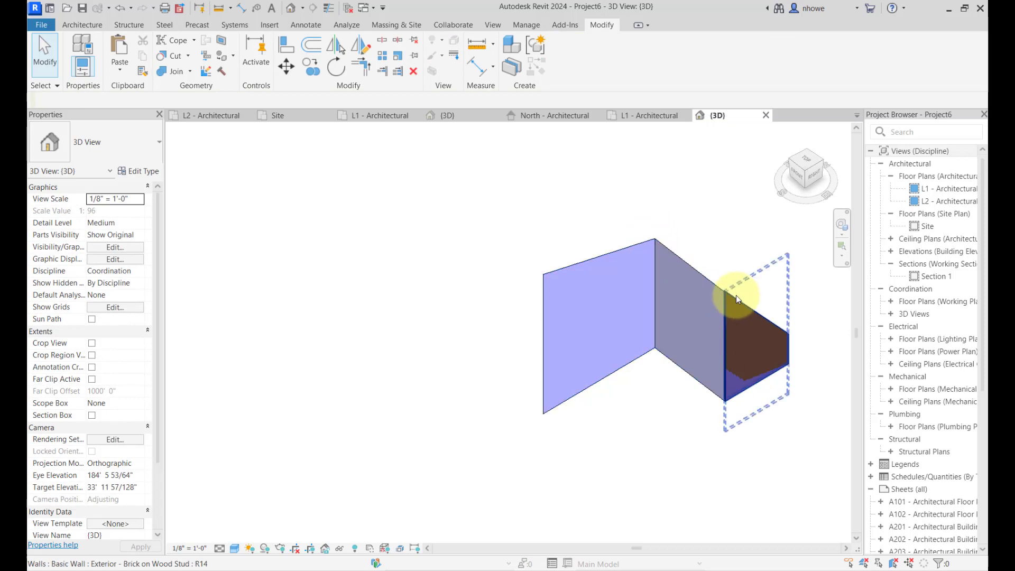
click(733, 294)
key(Delete)
click(712, 282)
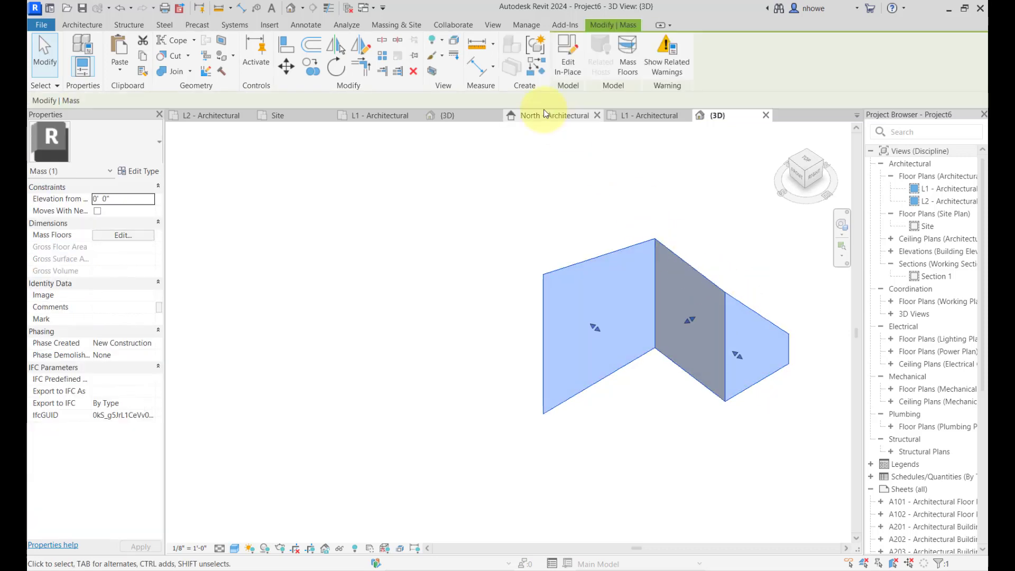
Edit the mass in place and sketch a rectangle with one side about 78' long beside the open-line form
click(568, 53)
scroll(560, 259, down, 3)
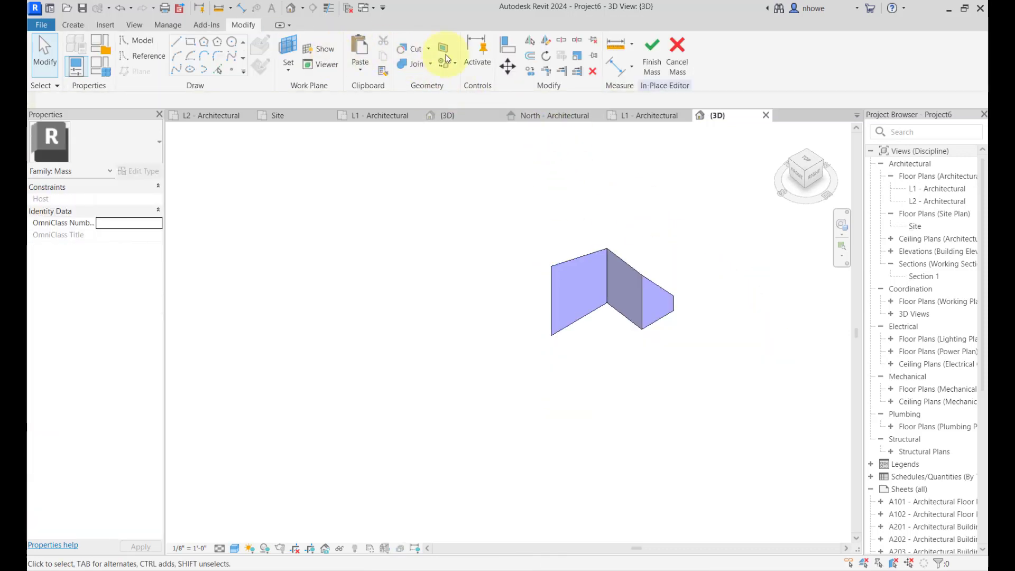
click(191, 42)
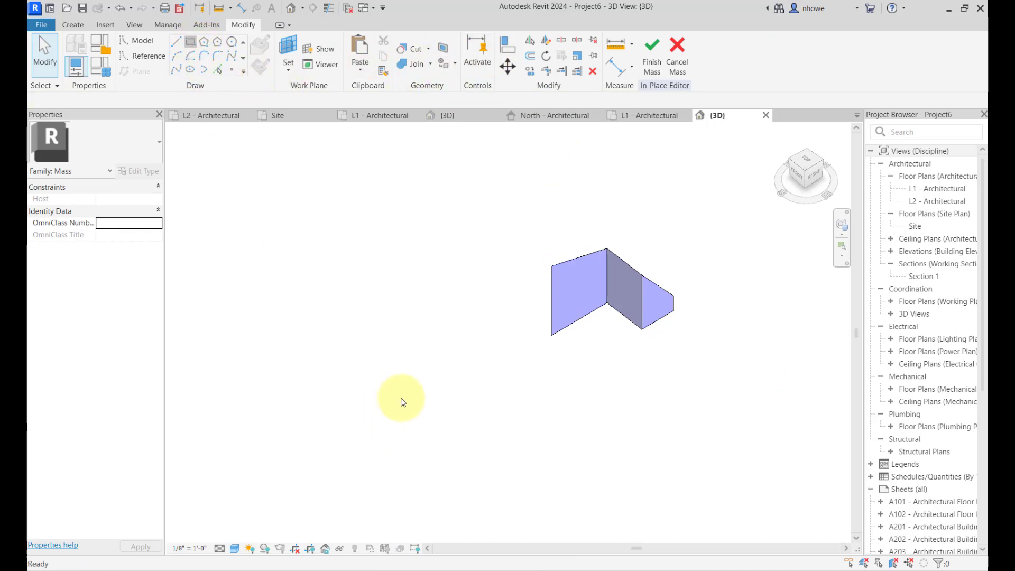
click(404, 383)
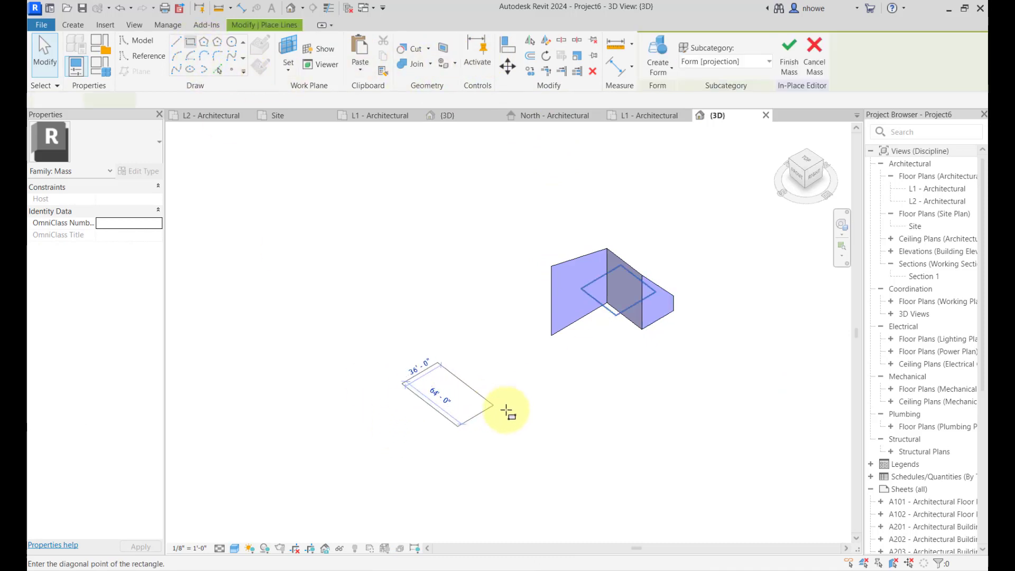
click(532, 396)
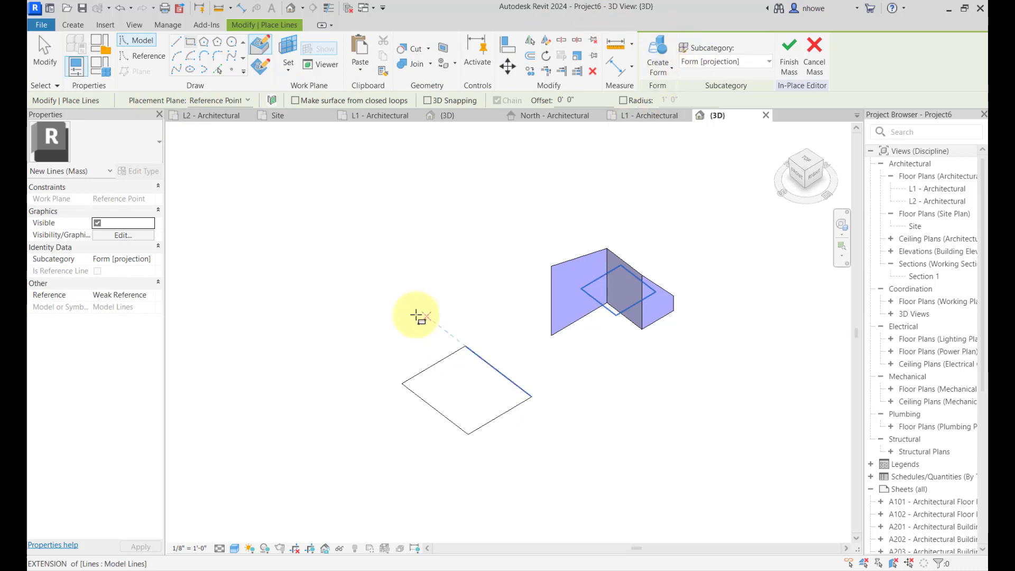
click(377, 305)
key(Escape)
key(Escape)
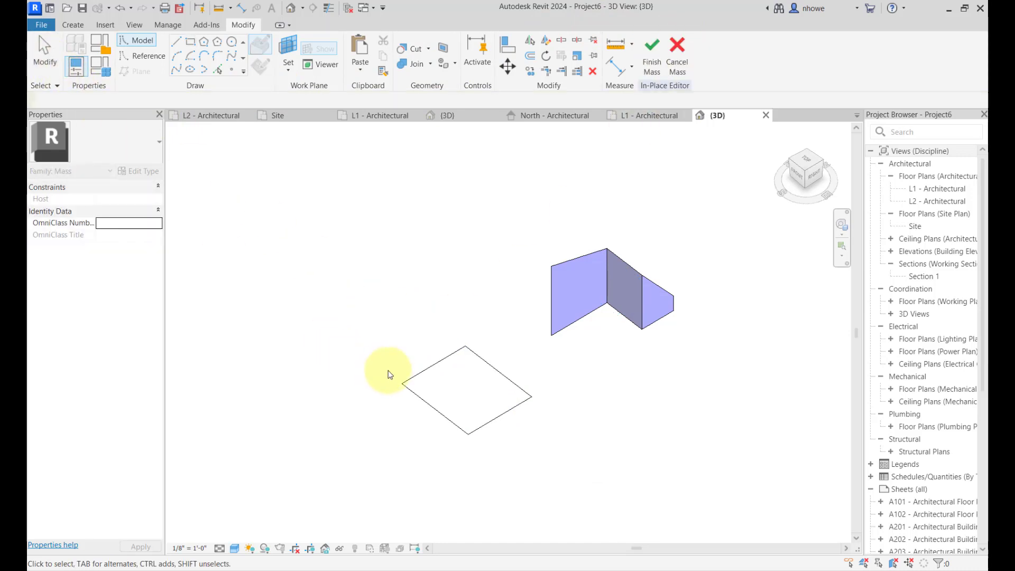
Create a solid form from the four lines of the sketched rectangle
drag(379, 353, 589, 463)
drag(505, 335, 442, 516)
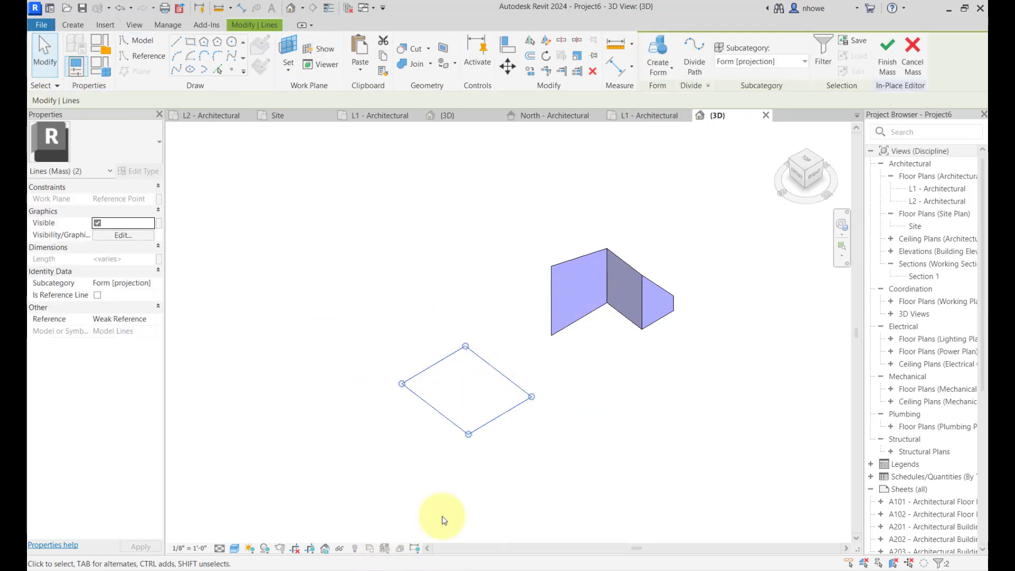
click(657, 74)
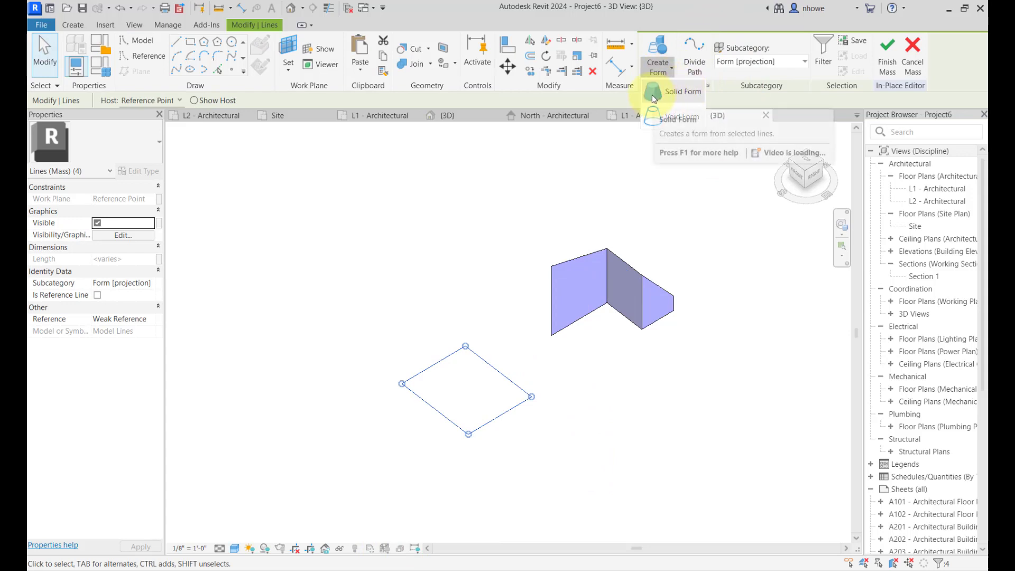
click(651, 97)
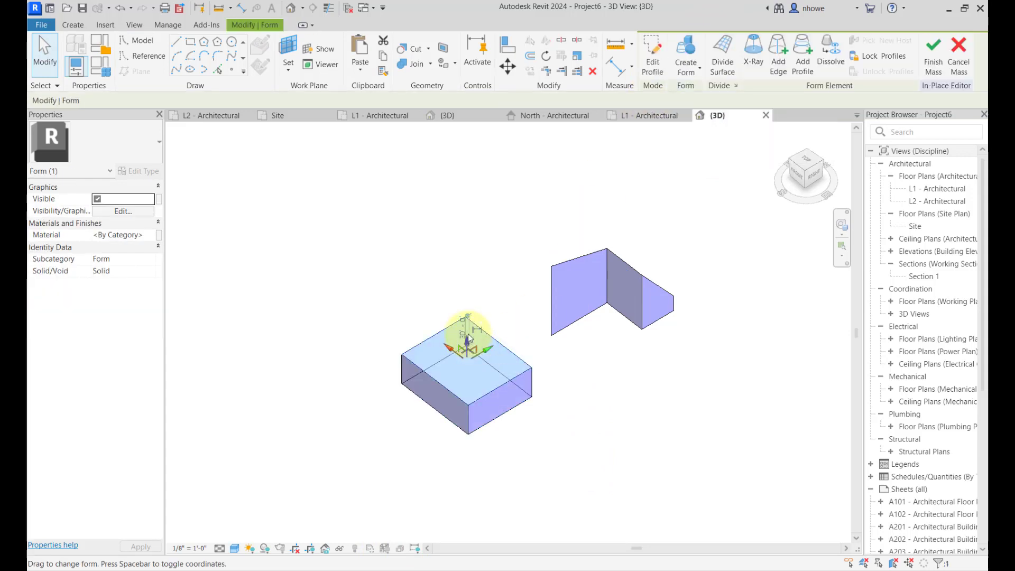
Set the height of the new box form to 50'
scroll(472, 327, up, 3)
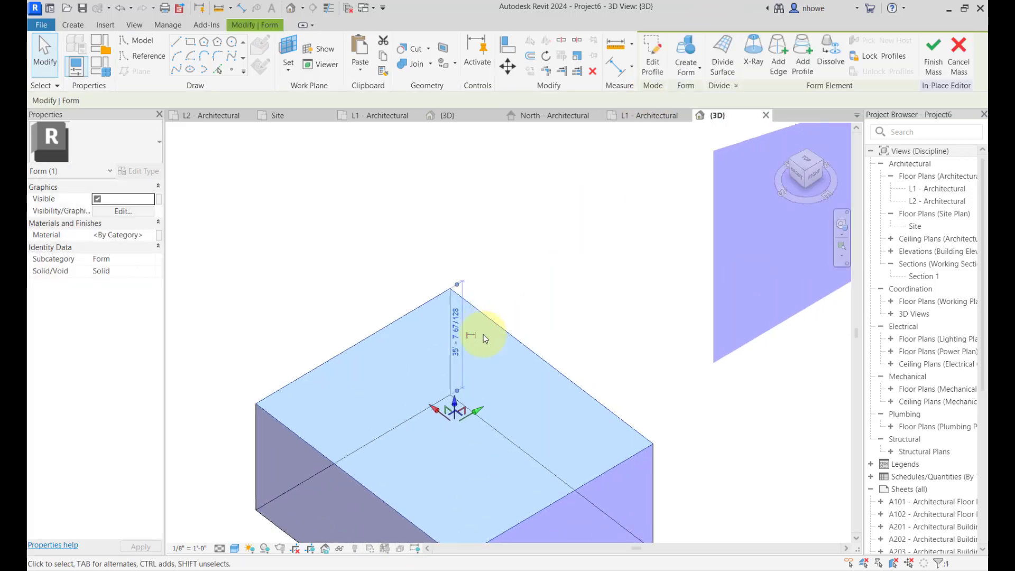
click(457, 348)
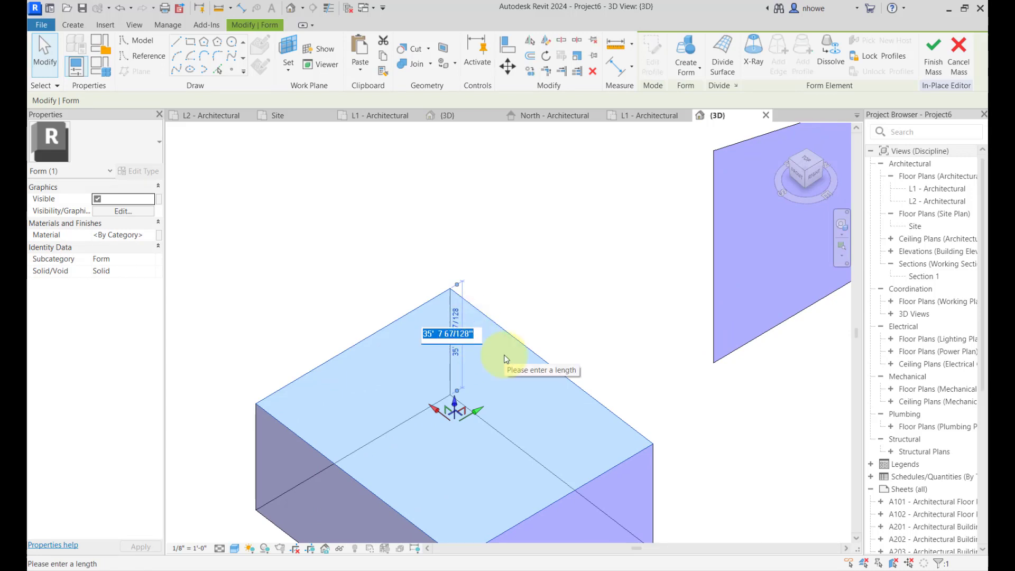
text(50)
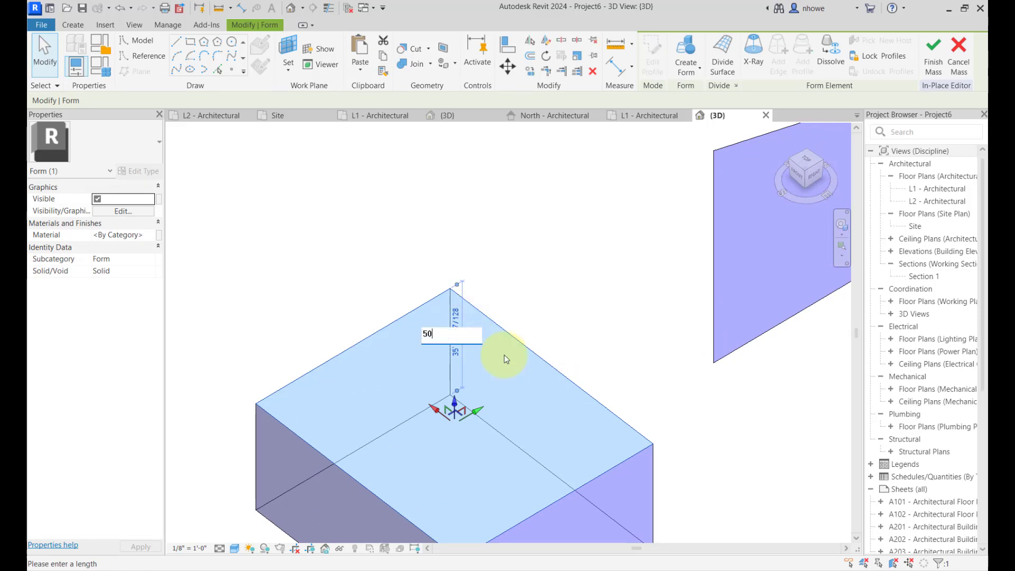
key(Return)
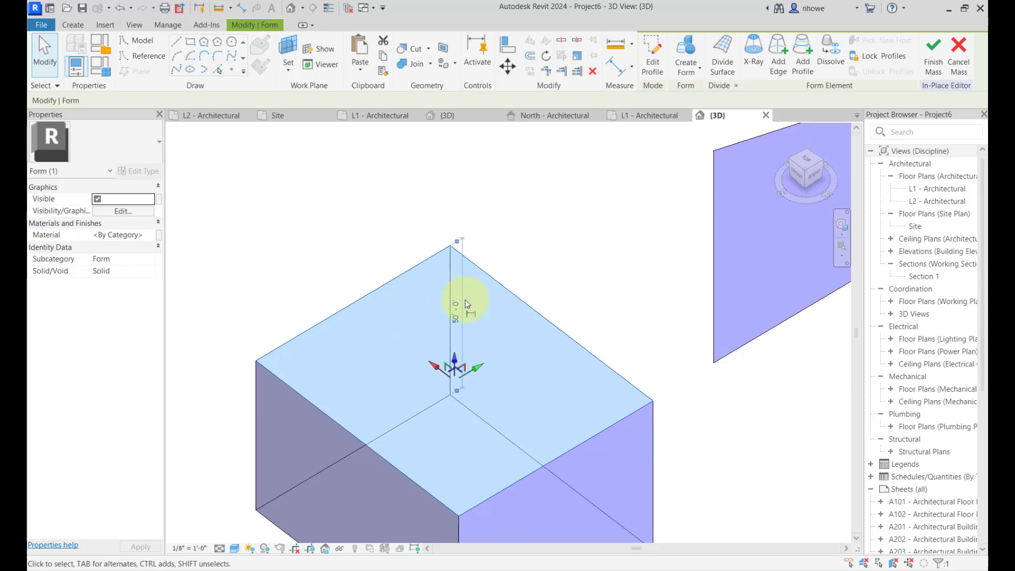
scroll(465, 300, down, 2)
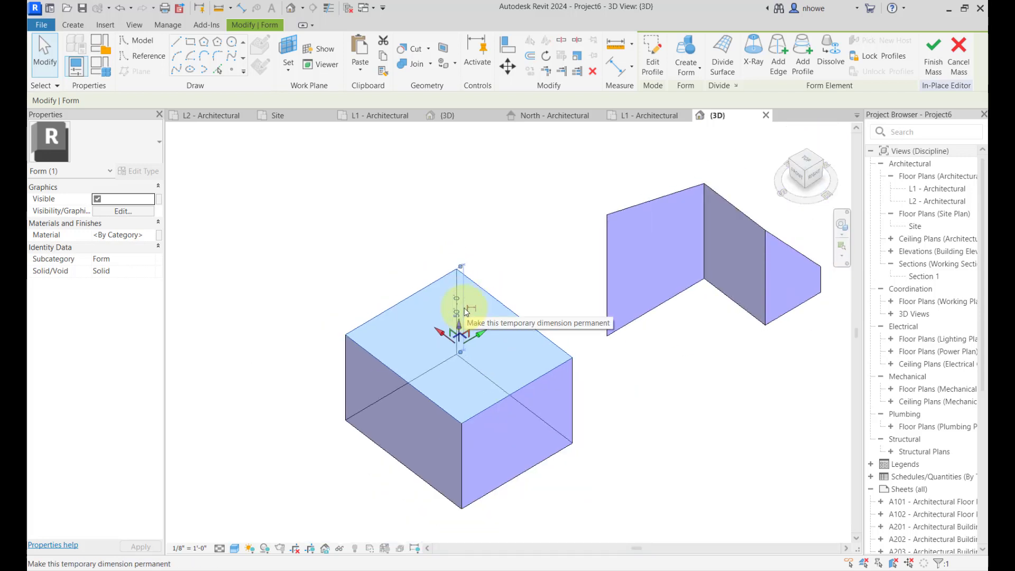
click(533, 301)
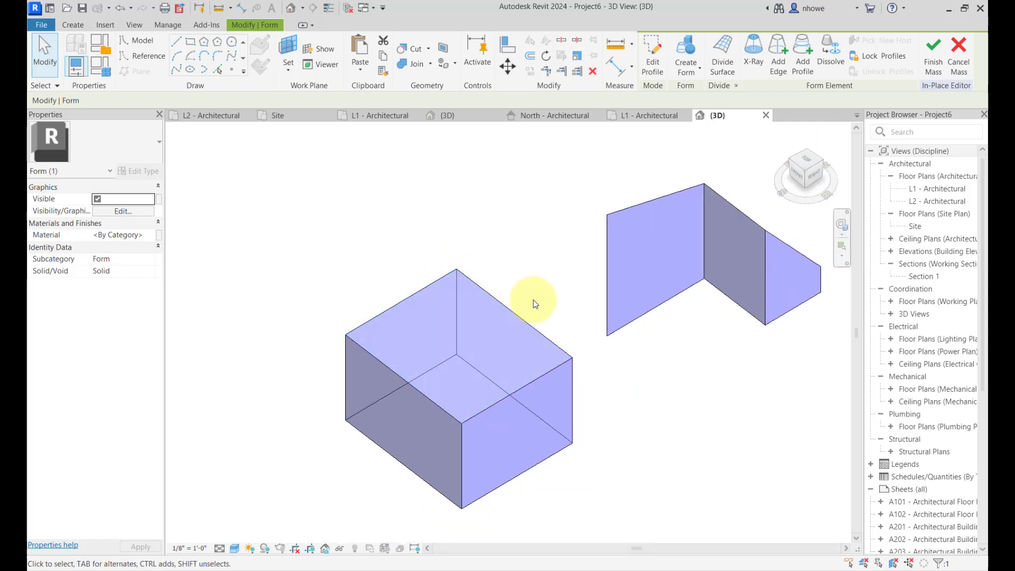
Lower the box's upper front edge to about 25' 7" above its base, and undo the change
middle_drag(550, 314, 593, 290)
click(569, 363)
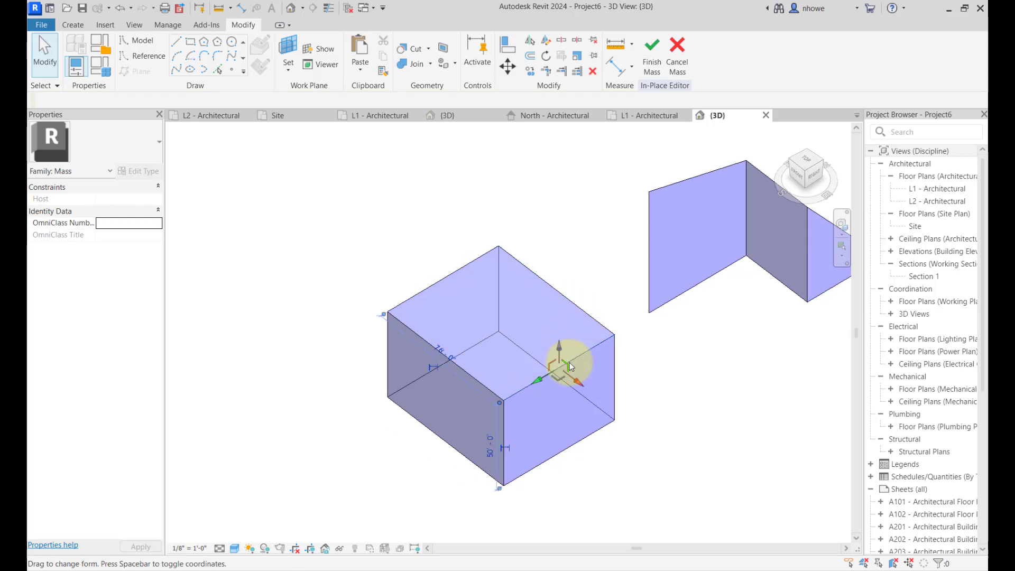
drag(555, 346, 559, 397)
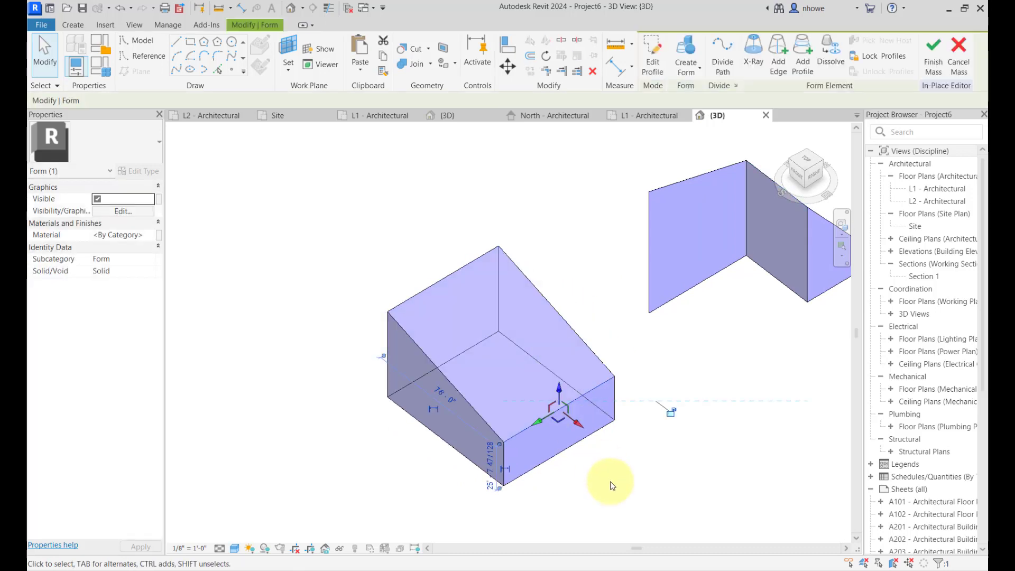
key(ctrl+z)
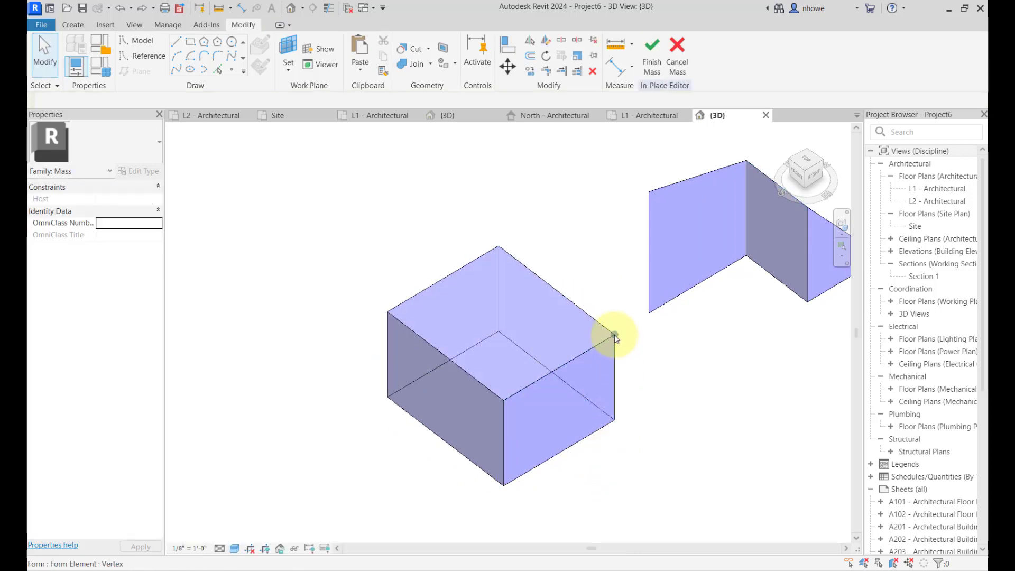
Try pulling one upper corner vertex of the box downward, and undo the change
click(615, 334)
drag(620, 343, 619, 369)
key(ctrl+z)
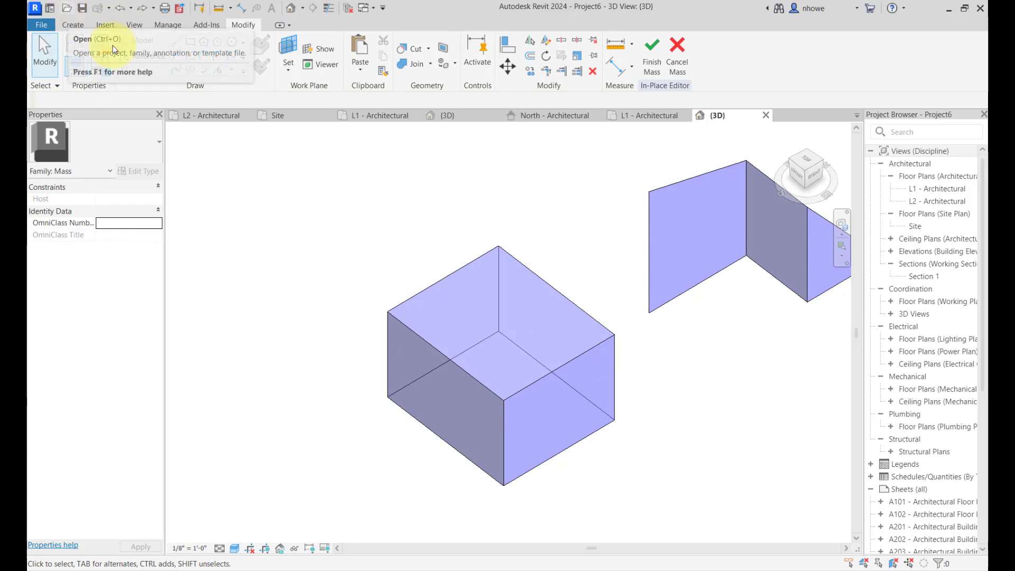
Finish the mass and look over the by-face options for roofs, floors and walls
click(643, 70)
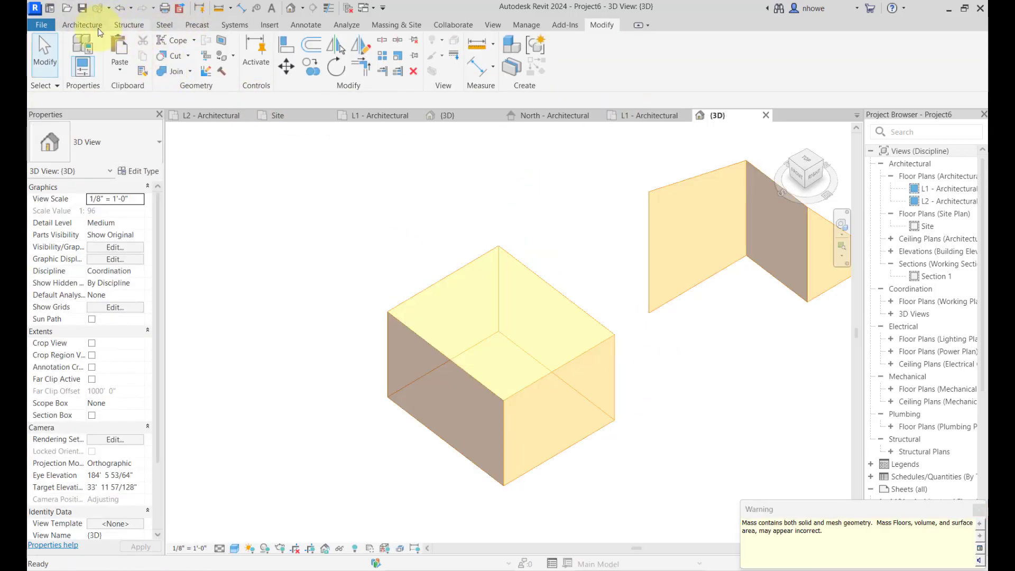
click(98, 27)
click(258, 71)
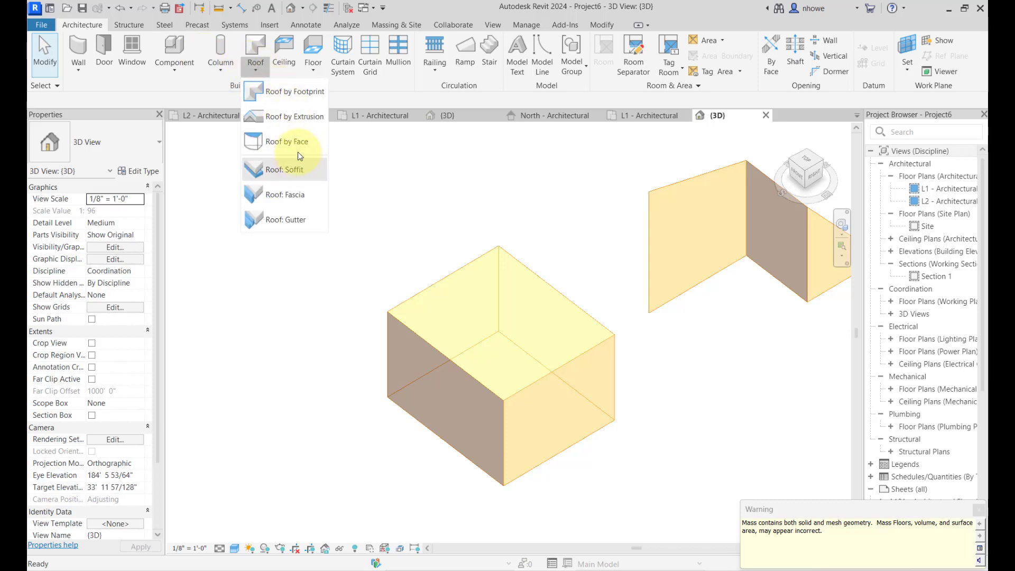
click(313, 72)
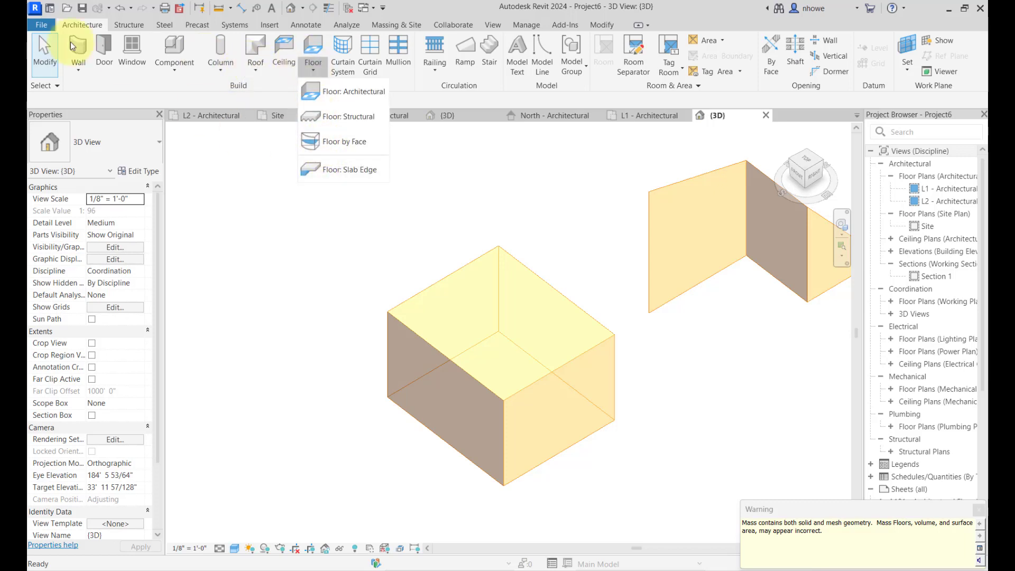
click(82, 53)
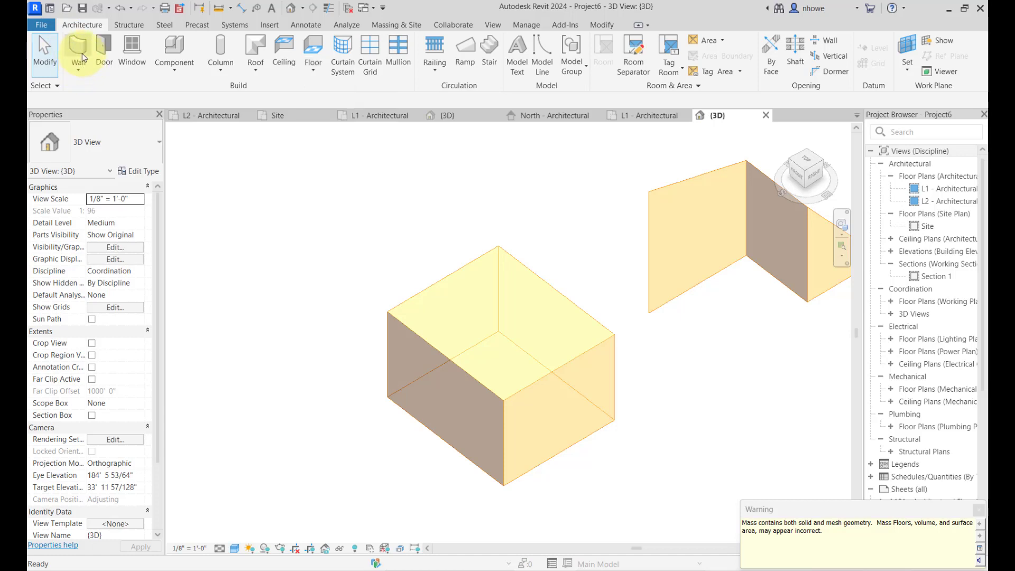
click(81, 65)
click(81, 65)
key(Escape)
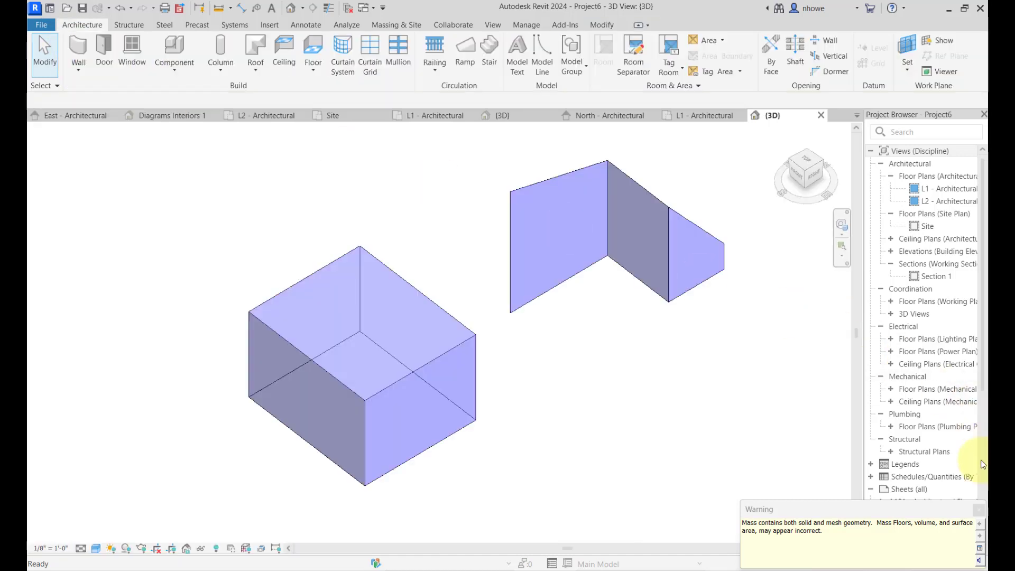
Reopen the mass for in-place editing and delete the open-line form, keeping only the box
click(423, 379)
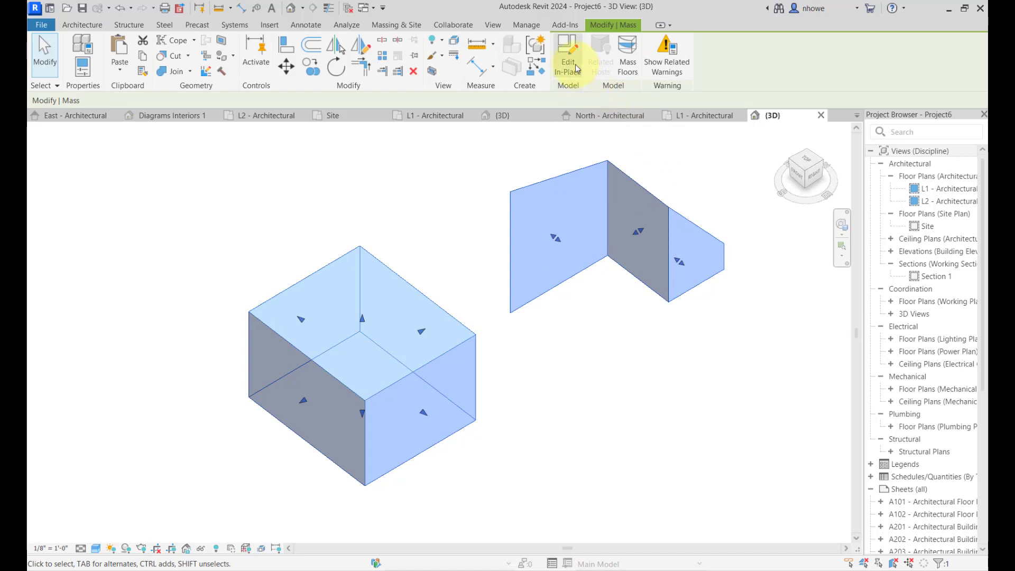
click(575, 64)
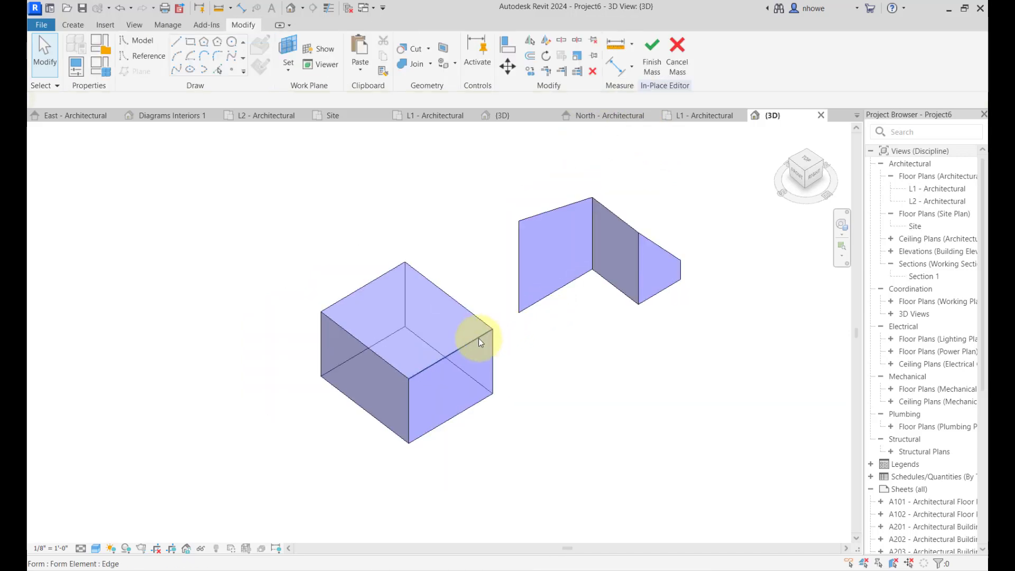
drag(748, 324, 528, 172)
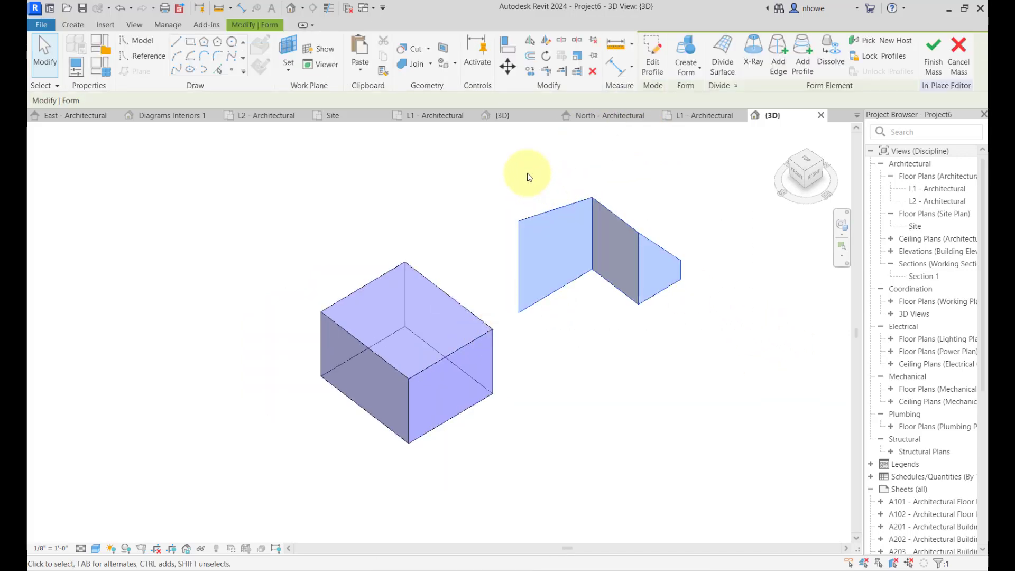
key(Delete)
scroll(494, 340, up, 2)
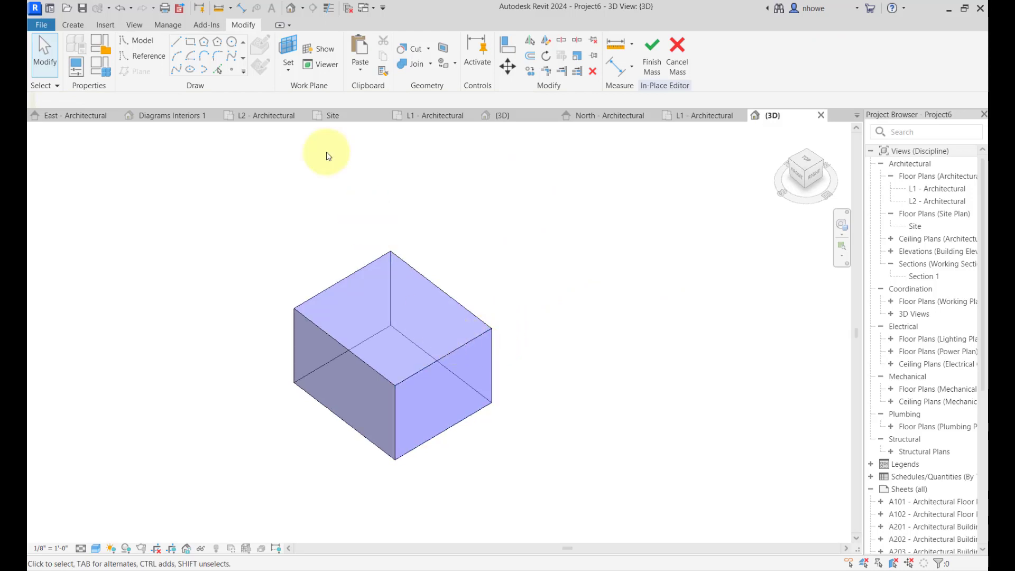
Select individual edges of the box and the whole form in turn, and clear the selection
click(480, 336)
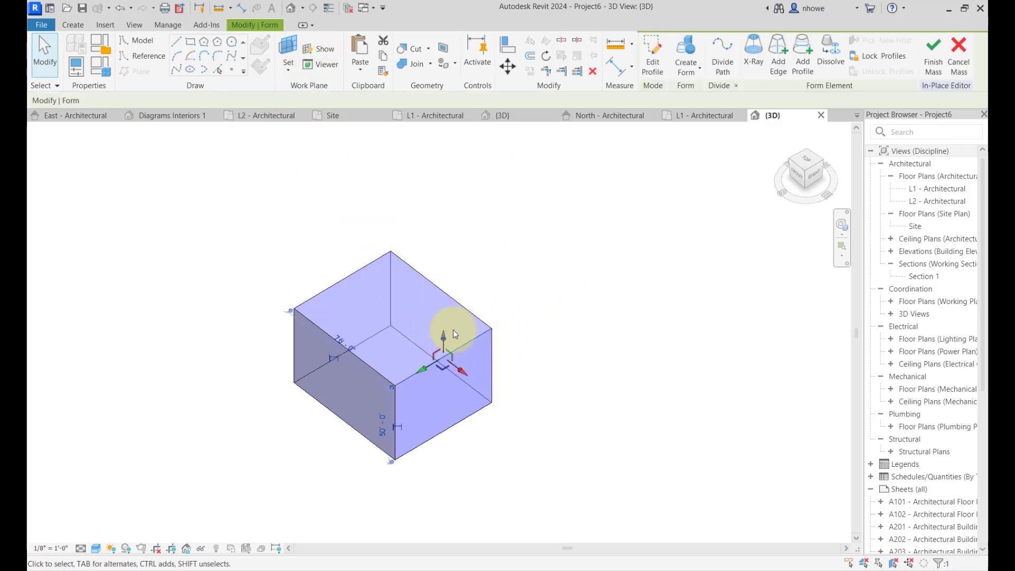
key(Escape)
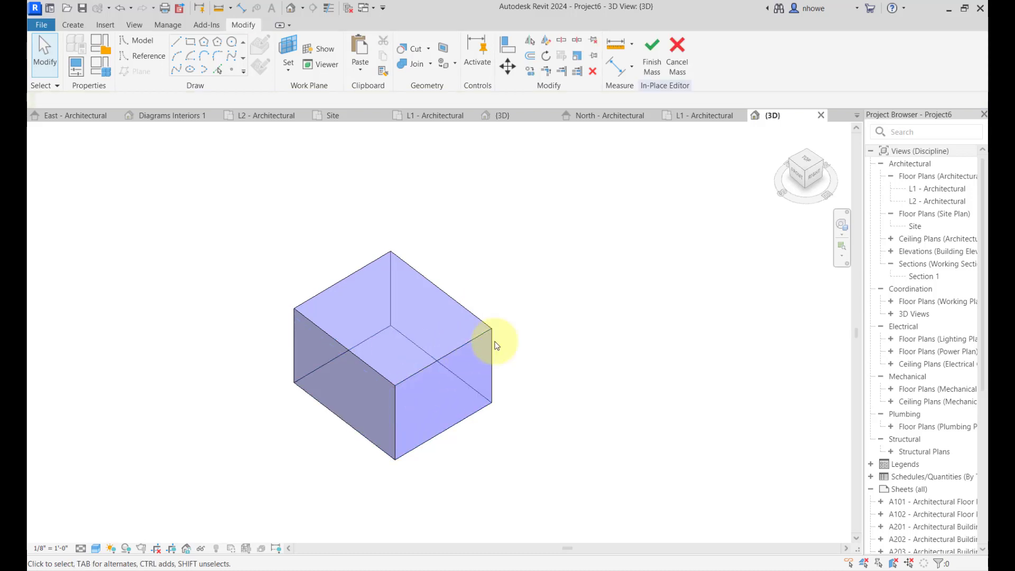
click(490, 348)
click(503, 356)
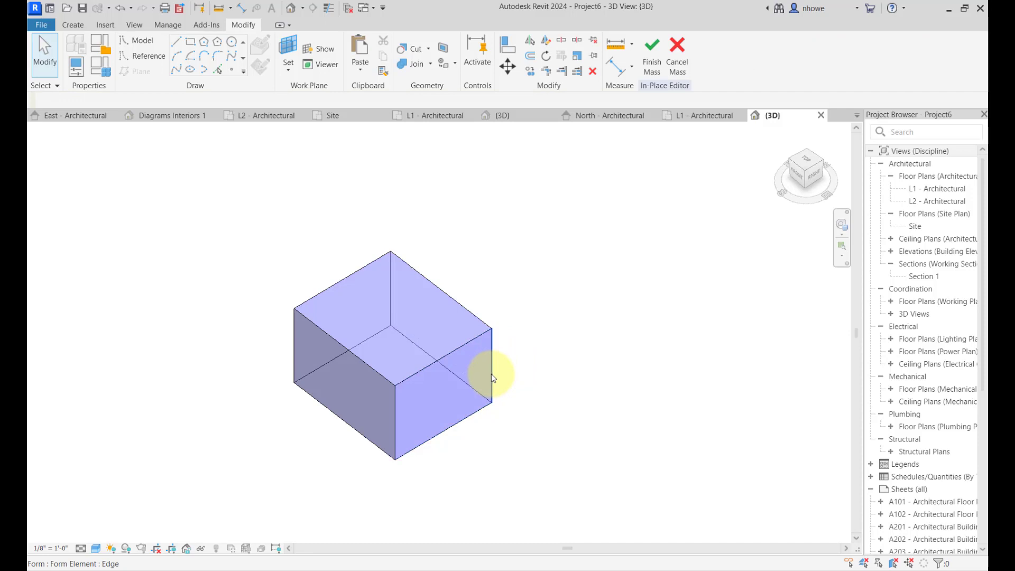
key(Tab)
click(490, 373)
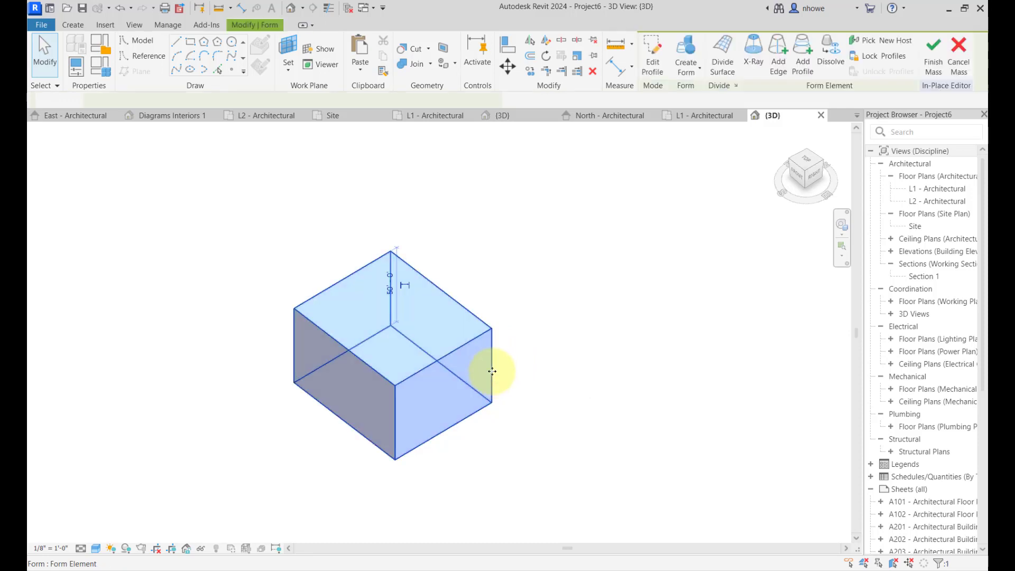
click(548, 317)
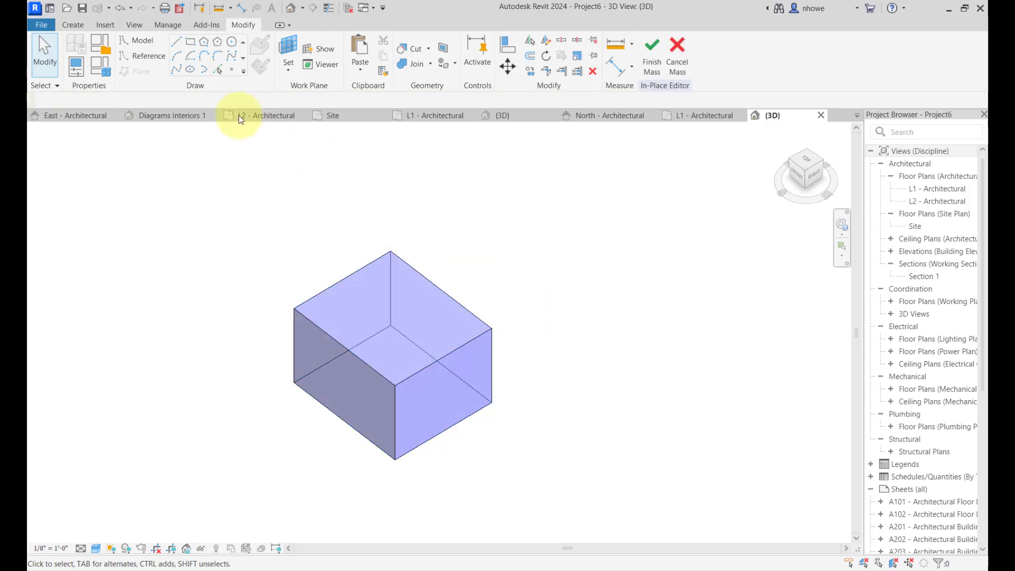
Examine the Set Work Plane command and the placement planes available in the mass editor
click(290, 59)
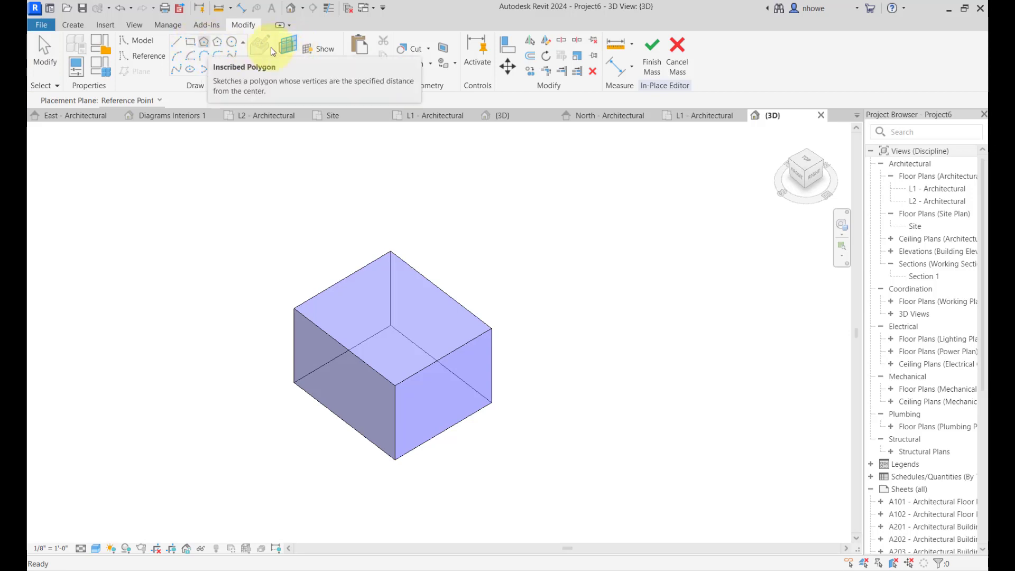
click(291, 69)
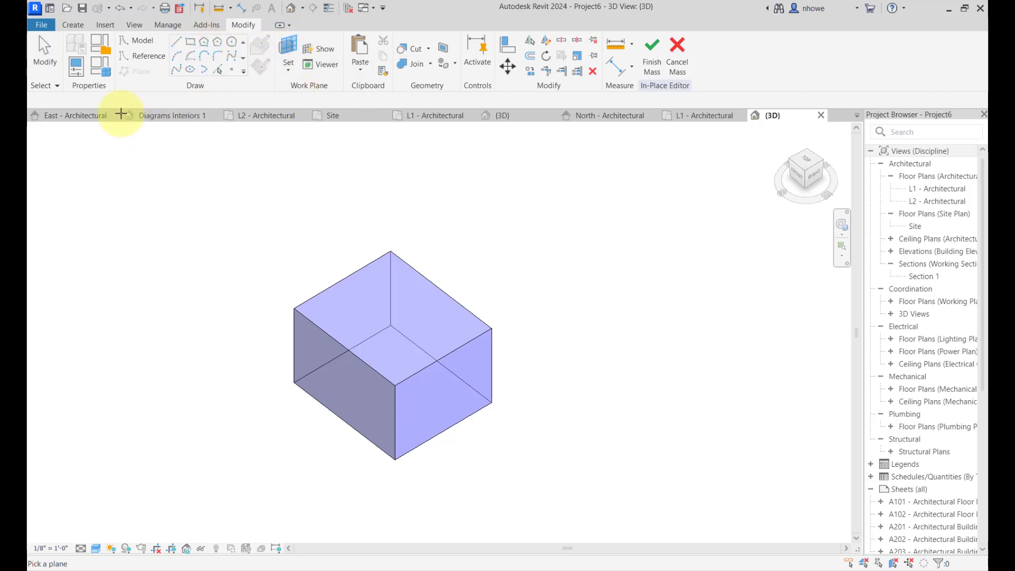
click(163, 102)
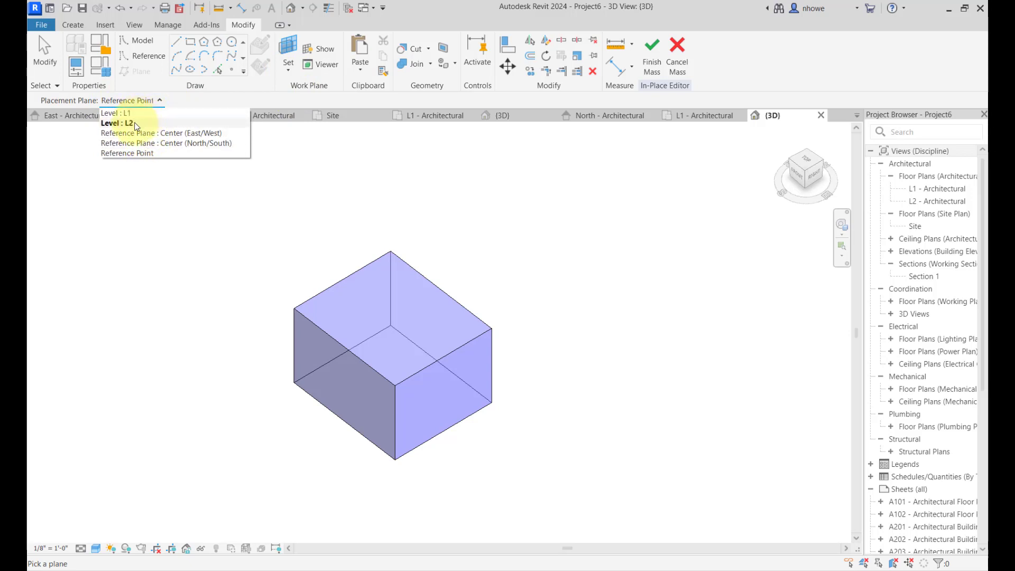
click(290, 100)
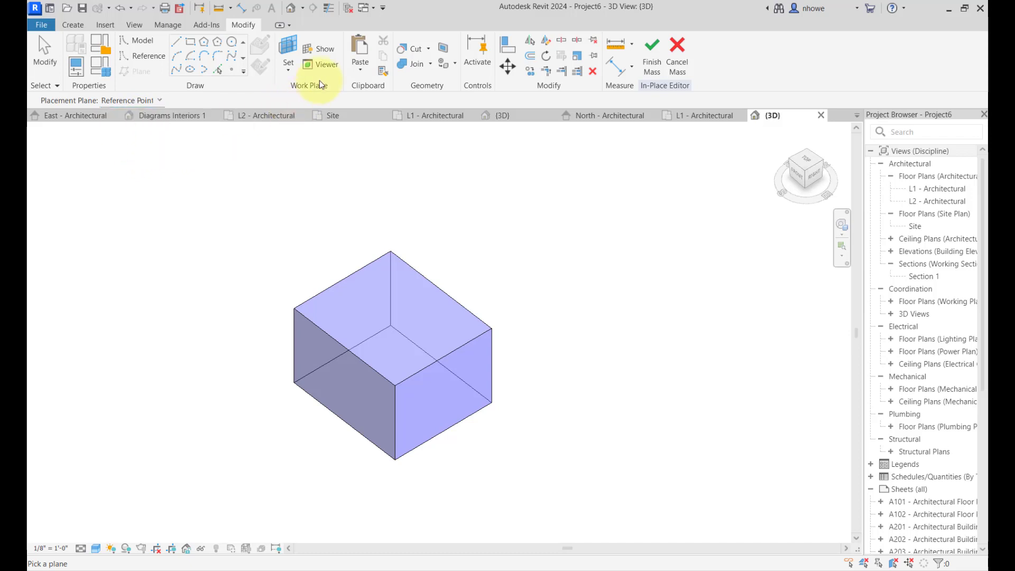
Start a circle and compare the Draw on Face and Draw on Work Plane options, drawing nothing
click(232, 44)
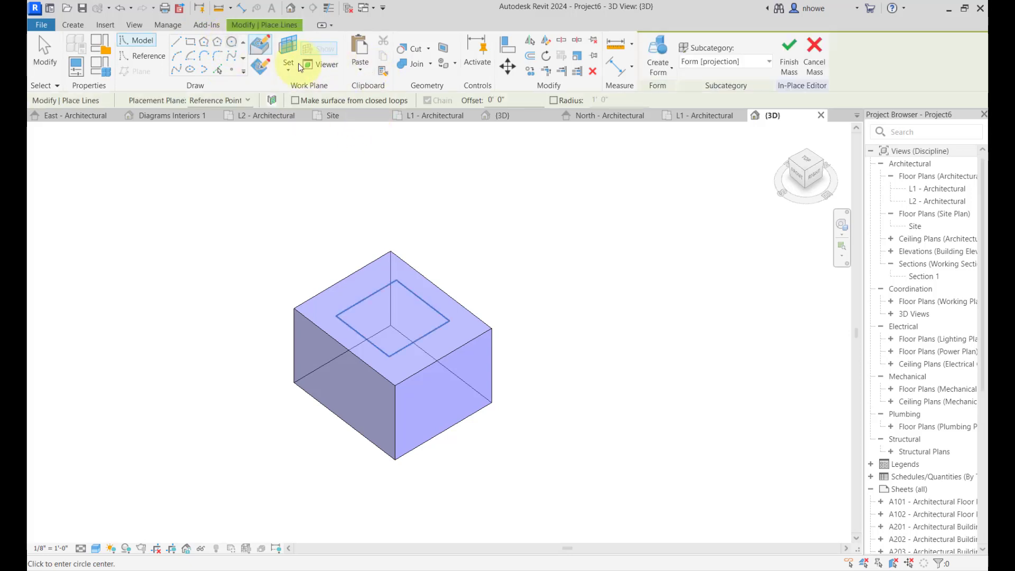
click(264, 67)
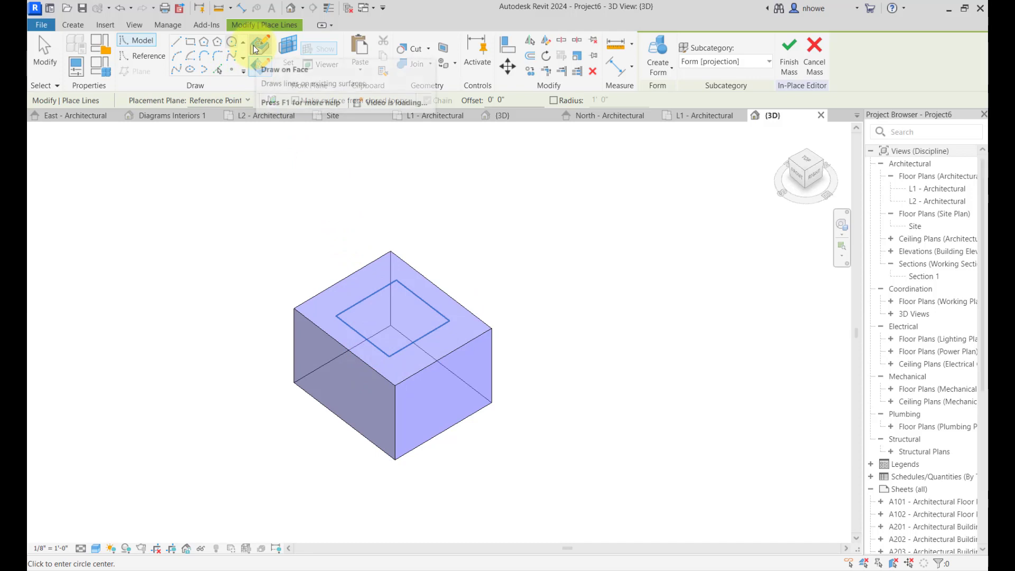
click(255, 72)
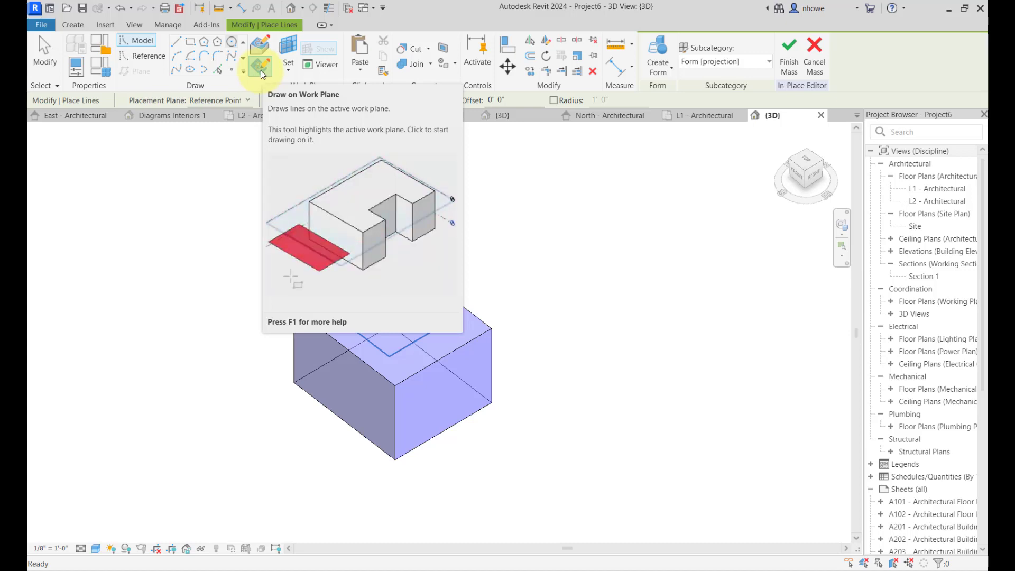
click(262, 68)
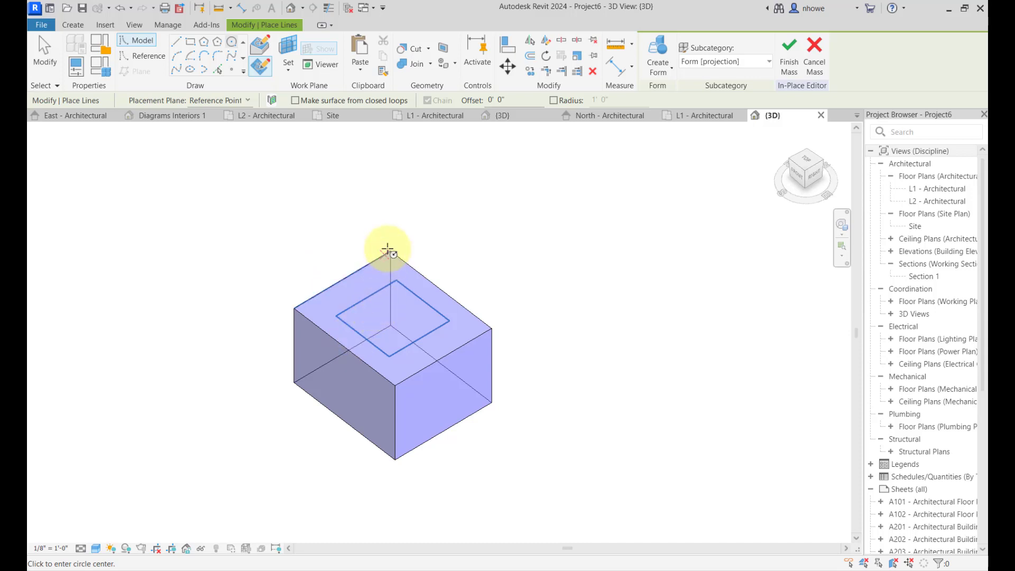
click(294, 66)
click(301, 93)
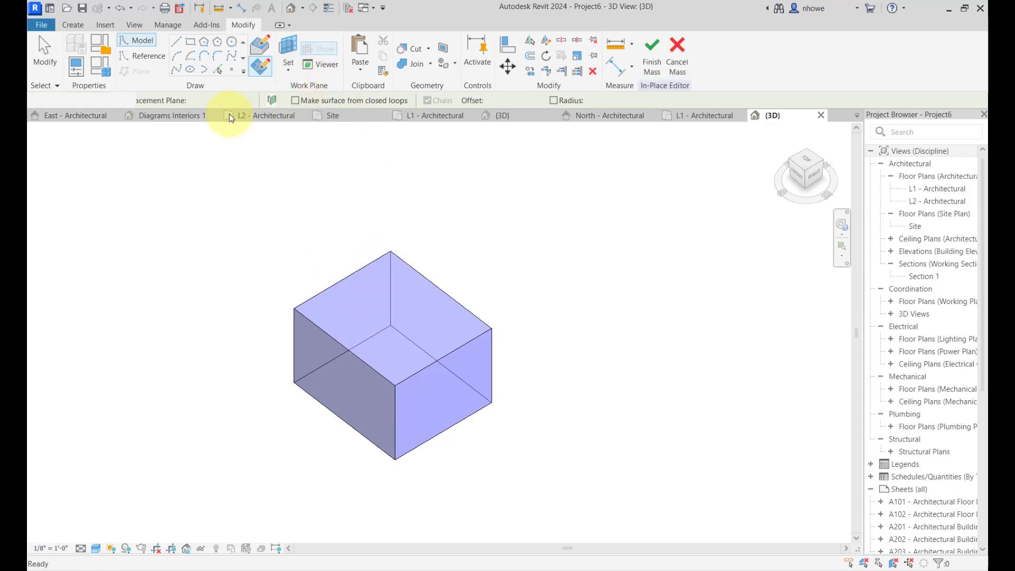
Draw a circle of about 40' radius on the Level : L2 work plane, and undo it
click(157, 101)
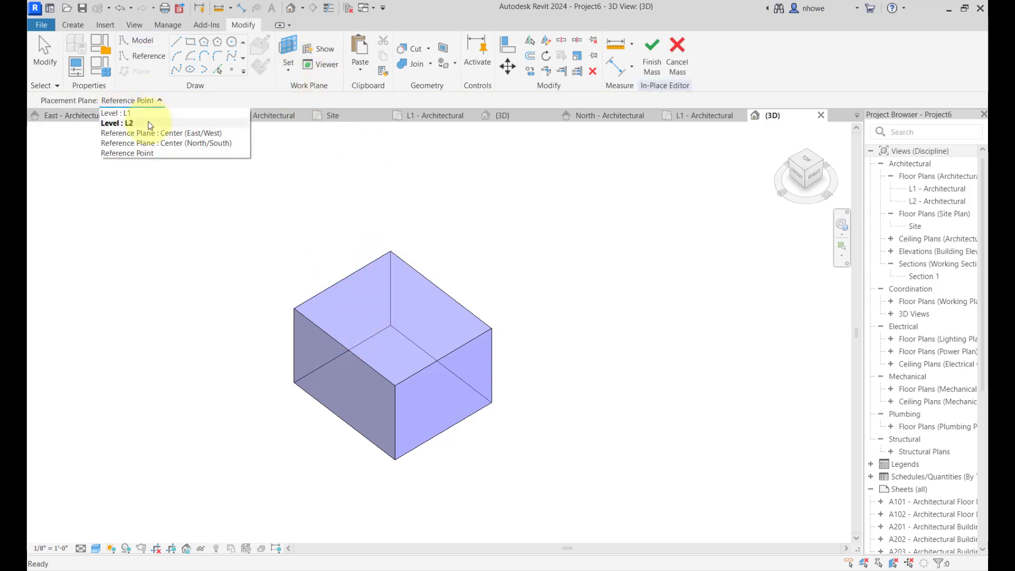
click(148, 122)
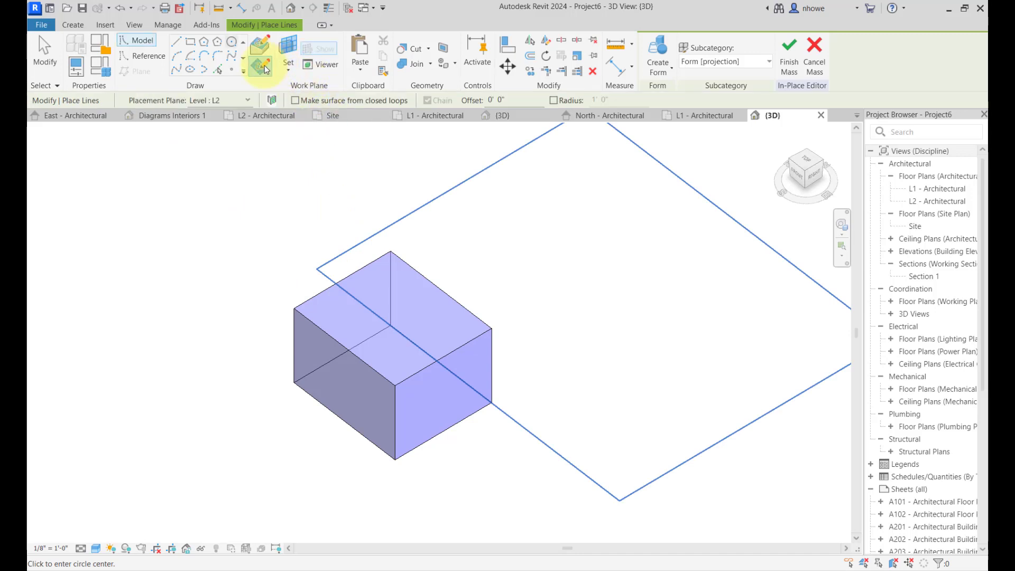
click(266, 67)
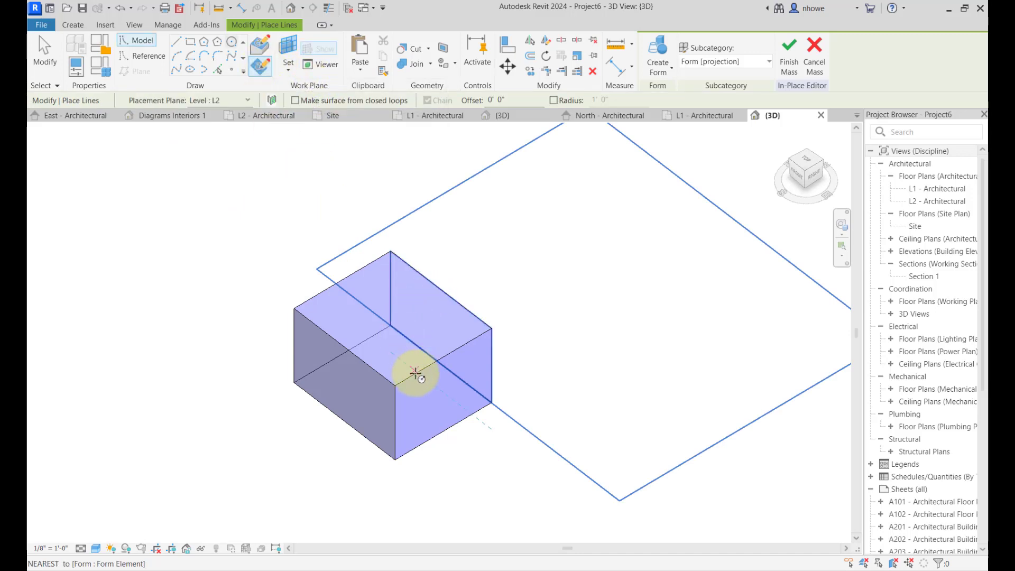
click(442, 390)
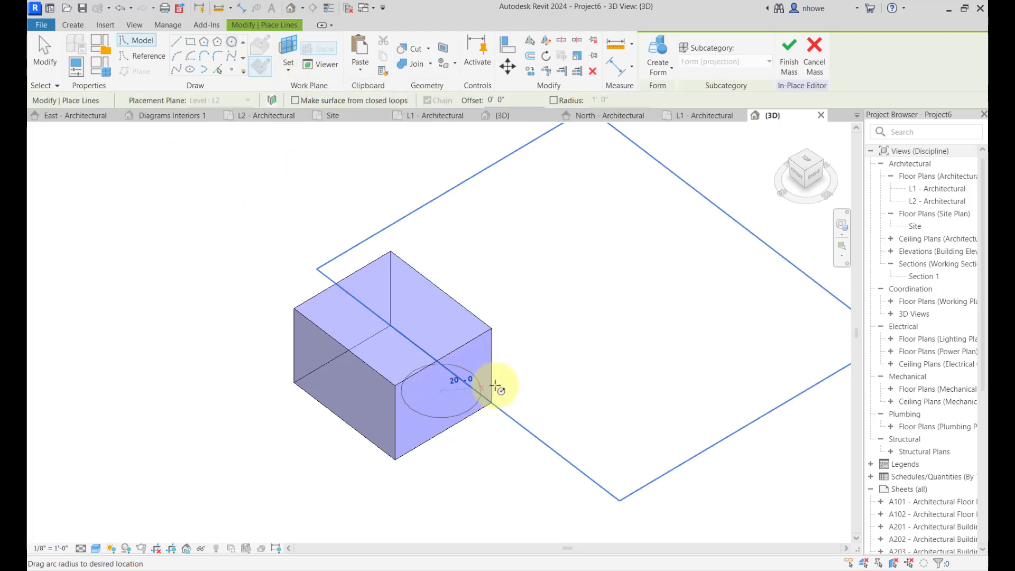
shift+middle_drag(517, 390, 503, 408)
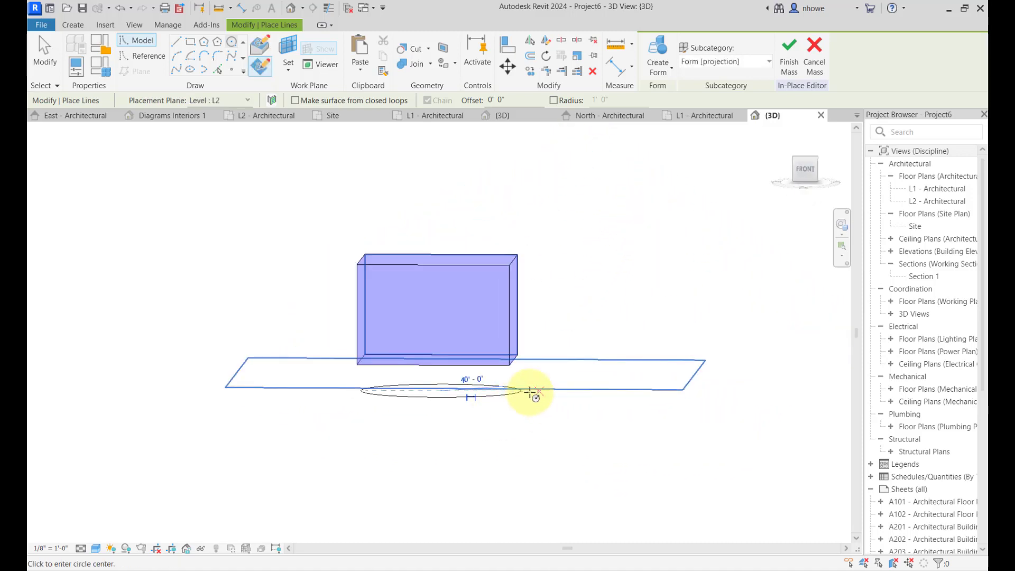
shift+middle_drag(664, 451, 494, 487)
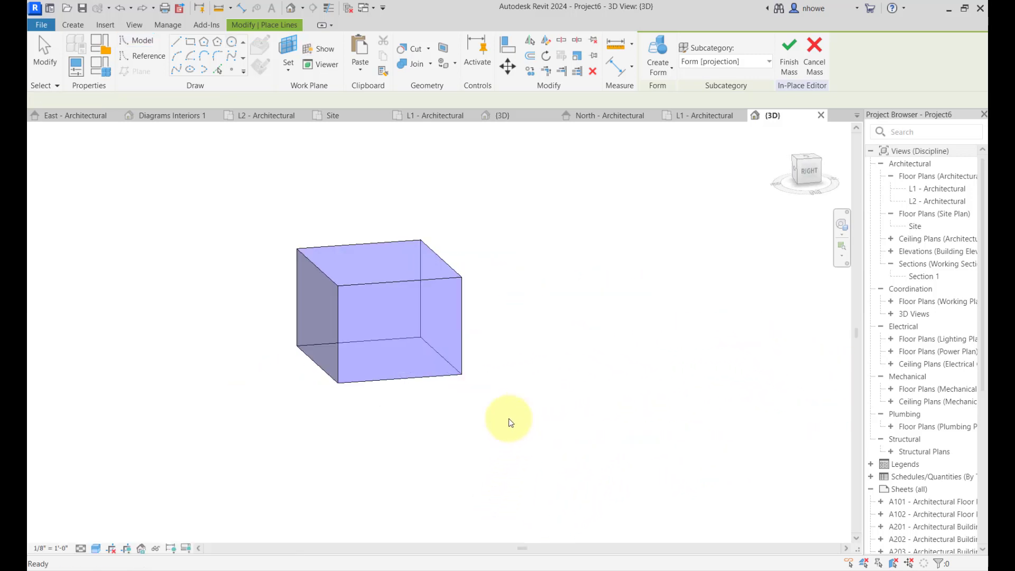
key(Escape)
key(Escape)
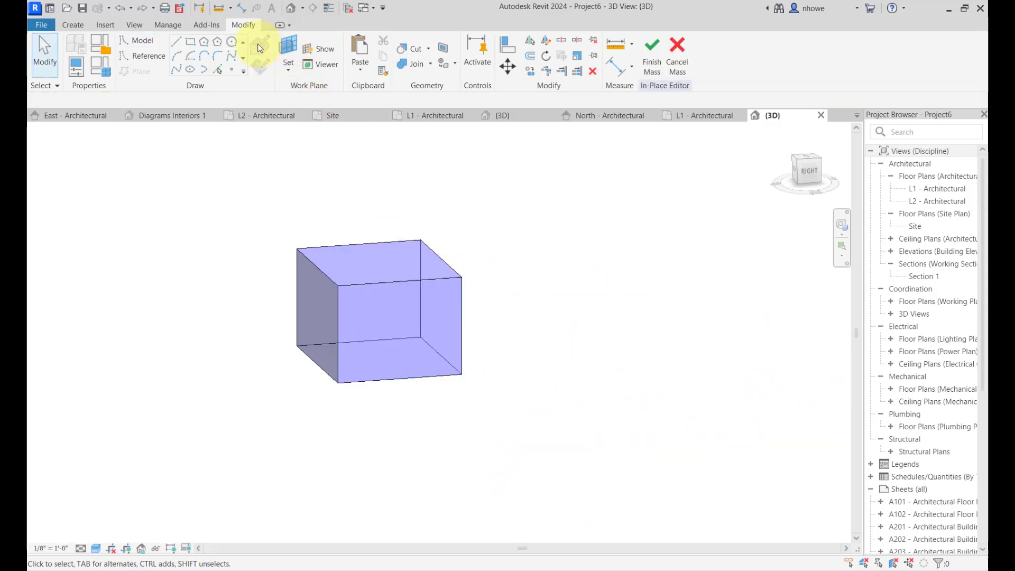
Draw a circle of about 12' radius directly on the box's right face
click(230, 46)
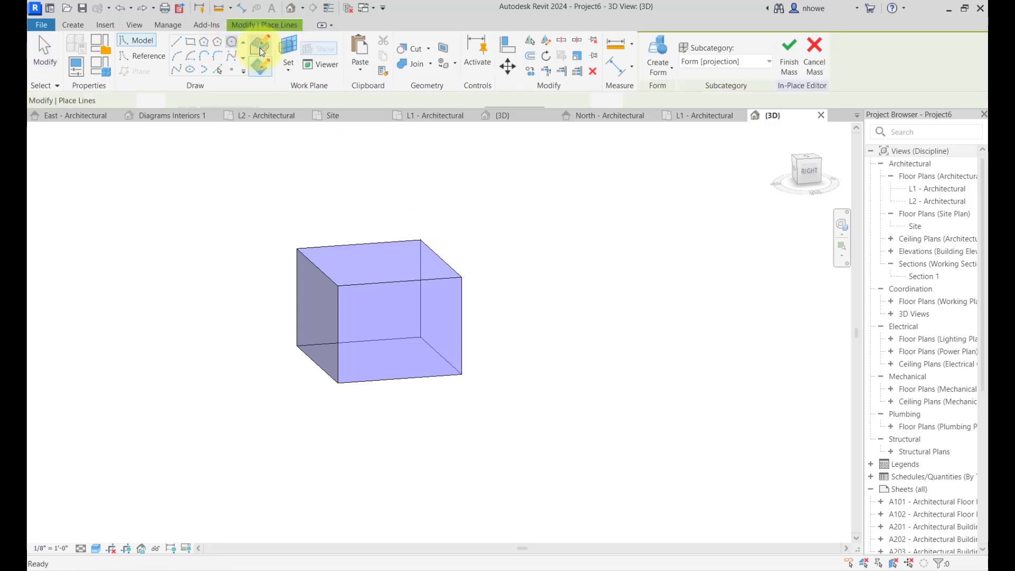
click(259, 48)
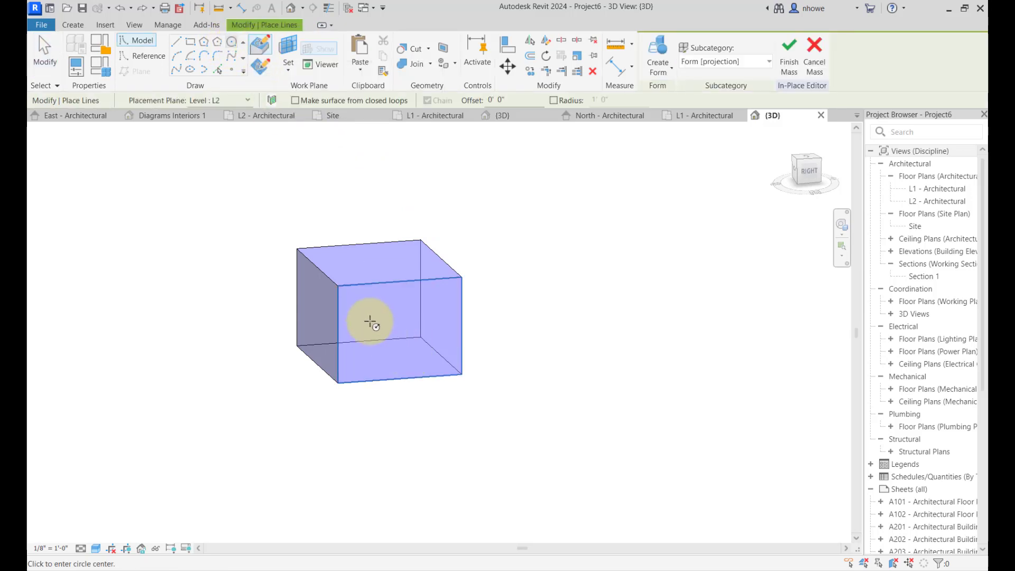
mouse_move(405, 319)
middle_down()
mouse_move(398, 373)
mouse_move(399, 358)
mouse_move(389, 369)
mouse_move(406, 420)
middle_up()
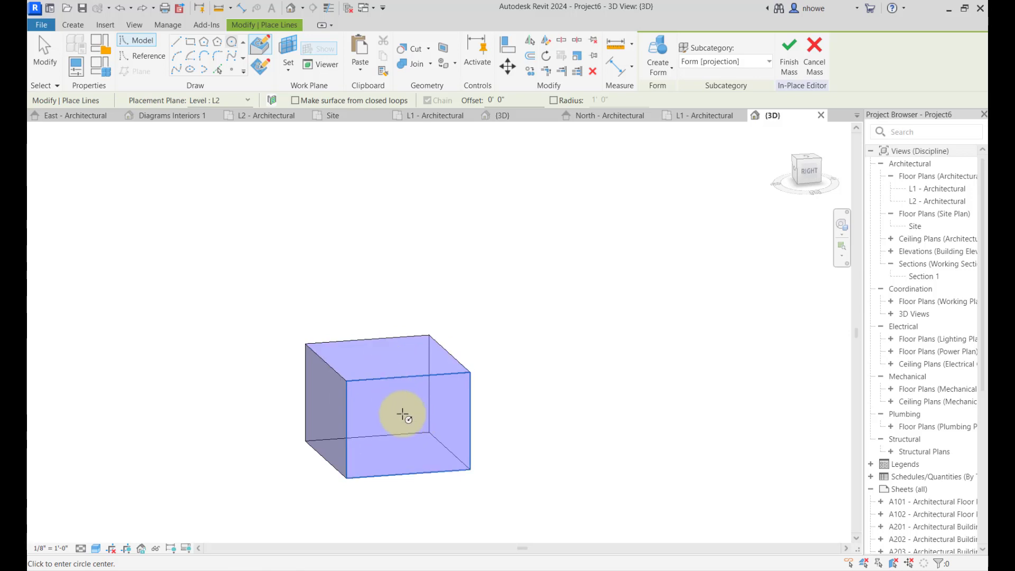
click(387, 412)
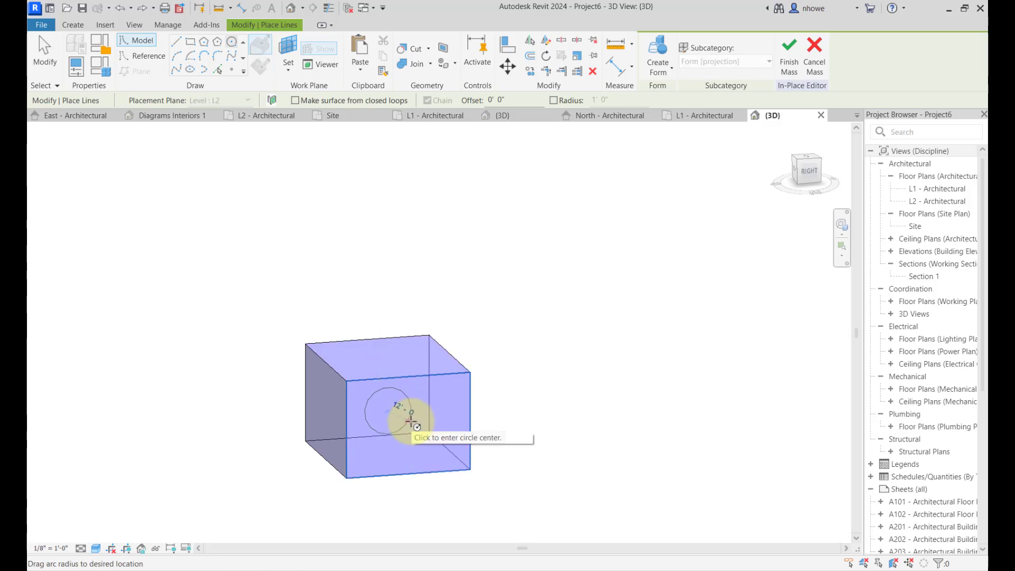
click(411, 422)
Draw a second circle, about 15' 6" in radius, on the box's left face opposite the first circle
mouse_move(426, 369)
shift+middle_down()
mouse_move(432, 468)
mouse_move(426, 352)
shift+middle_up()
shift+middle_drag(410, 310, 460, 465)
click(436, 453)
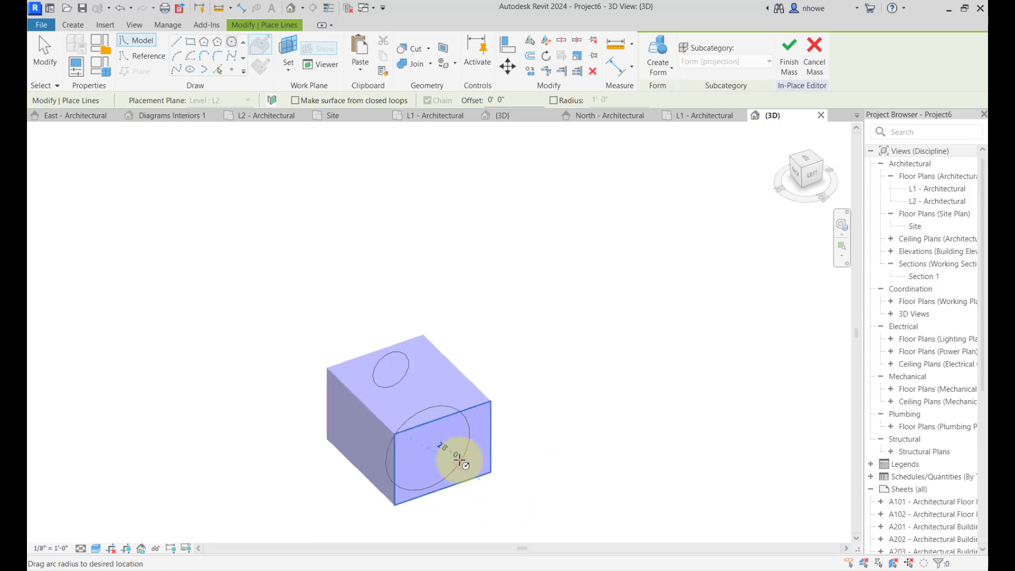
scroll(459, 462, up, 3)
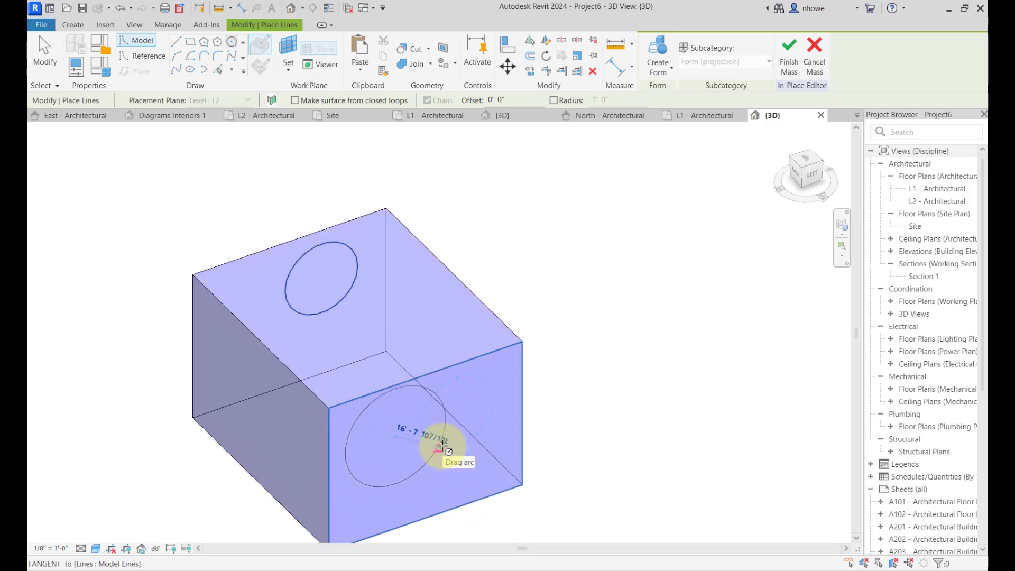
click(435, 448)
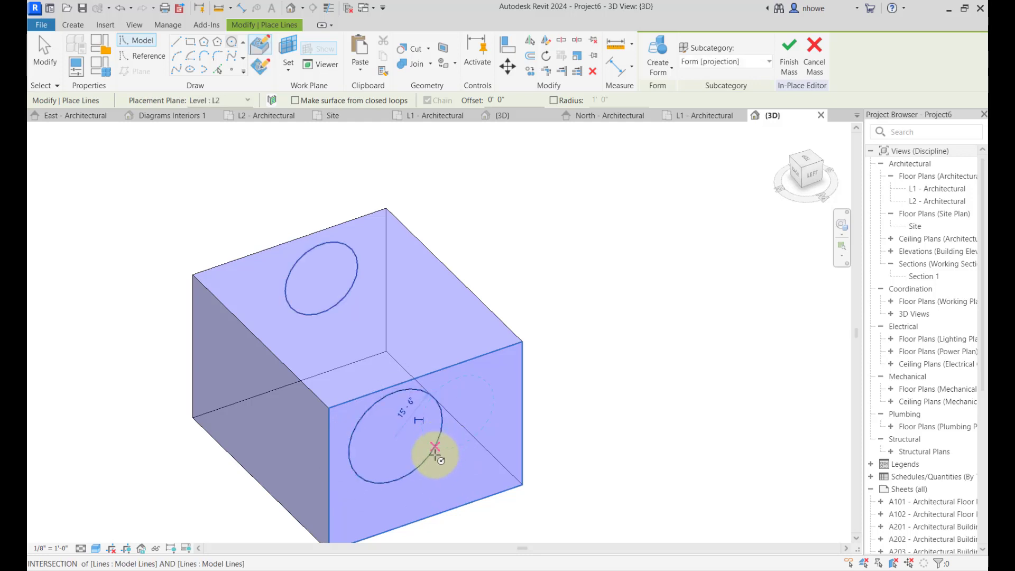
Finish drawing circles and move the larger one across its face toward the far vertical edge
key(Escape)
key(Escape)
click(425, 458)
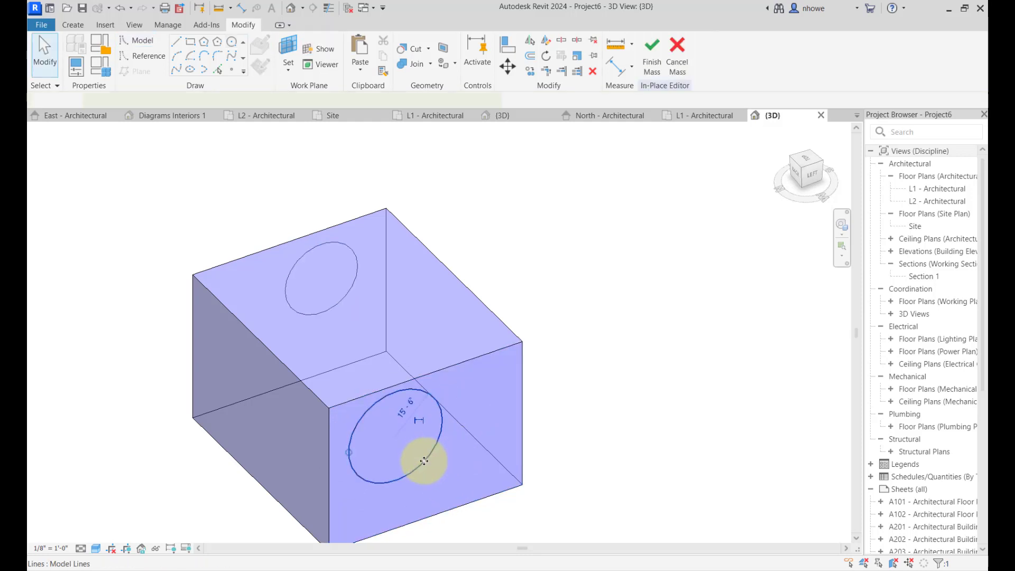
middle_drag(438, 473, 454, 483)
drag(439, 473, 505, 482)
click(563, 448)
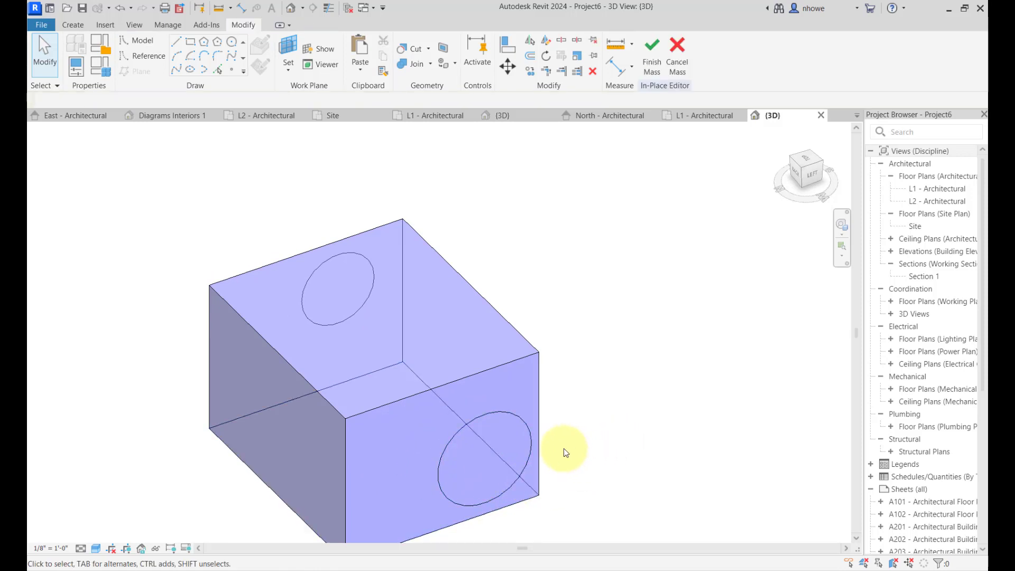
Create a void form between the two circles so it cuts through the box, and inspect the opening
click(529, 433)
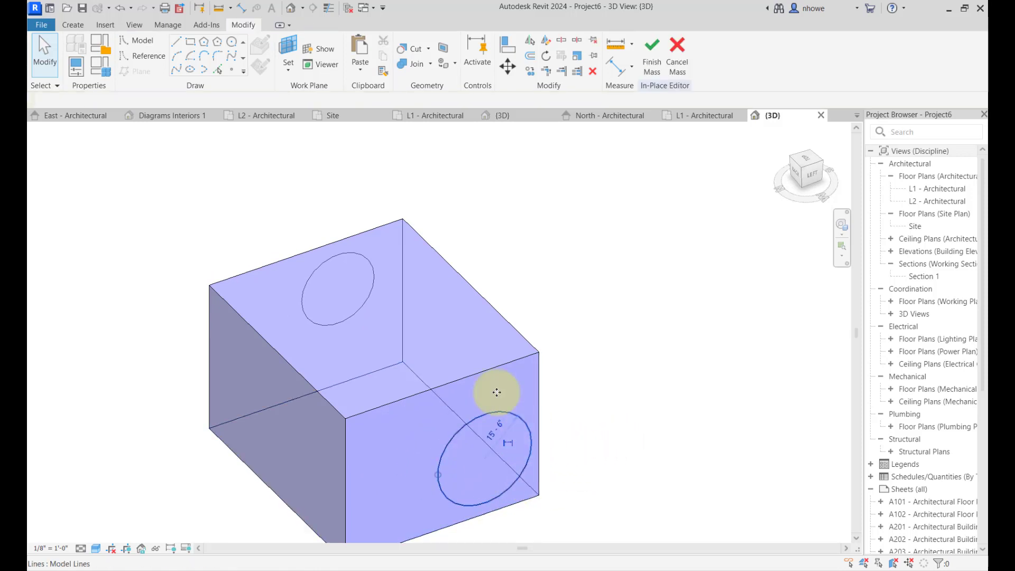
ctrl+click(373, 286)
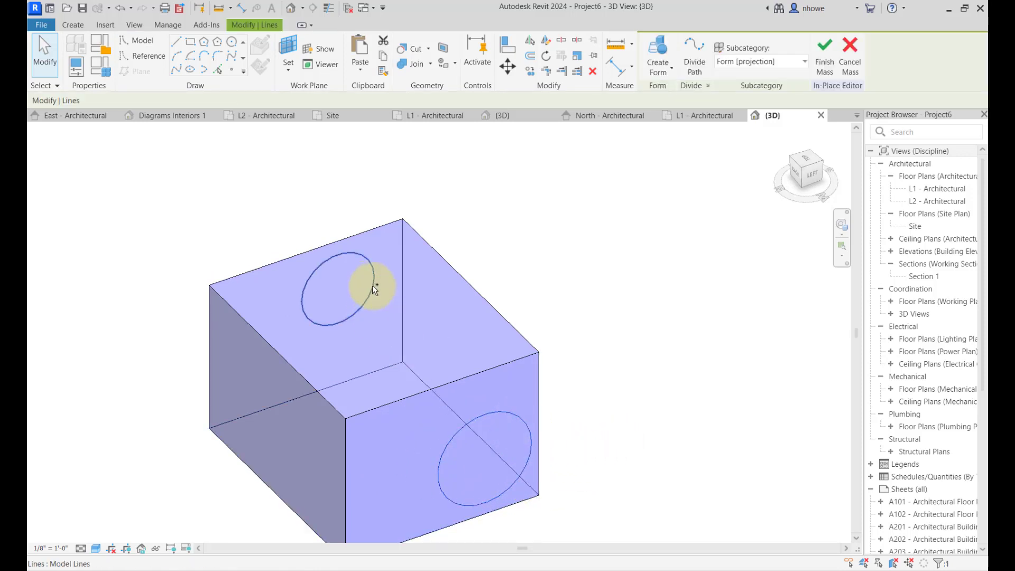
click(668, 75)
click(663, 115)
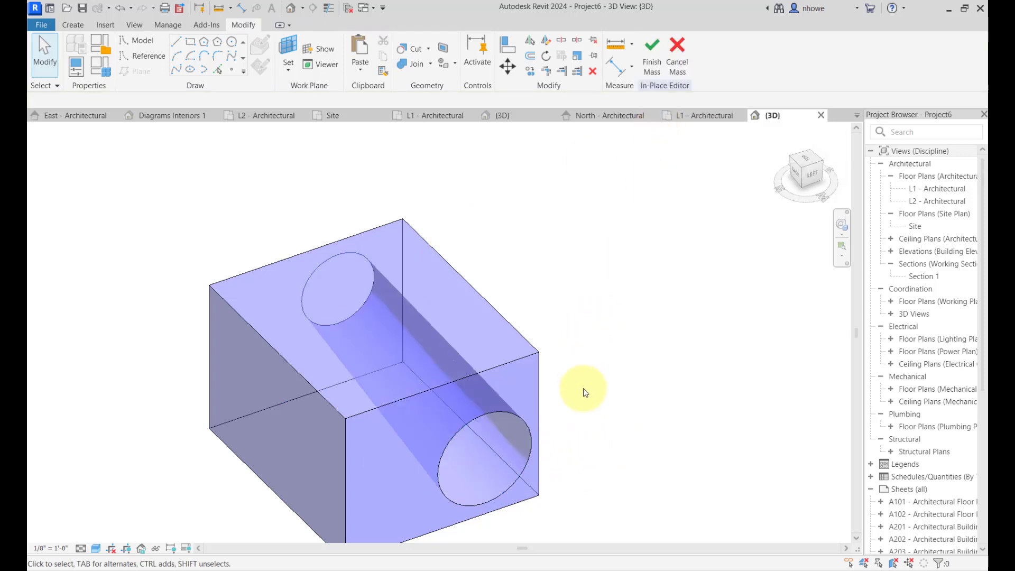
shift+middle_drag(625, 404, 362, 389)
mouse_move(533, 351)
shift+middle_down()
mouse_move(483, 345)
mouse_move(499, 308)
mouse_move(521, 328)
mouse_move(517, 362)
shift+middle_up()
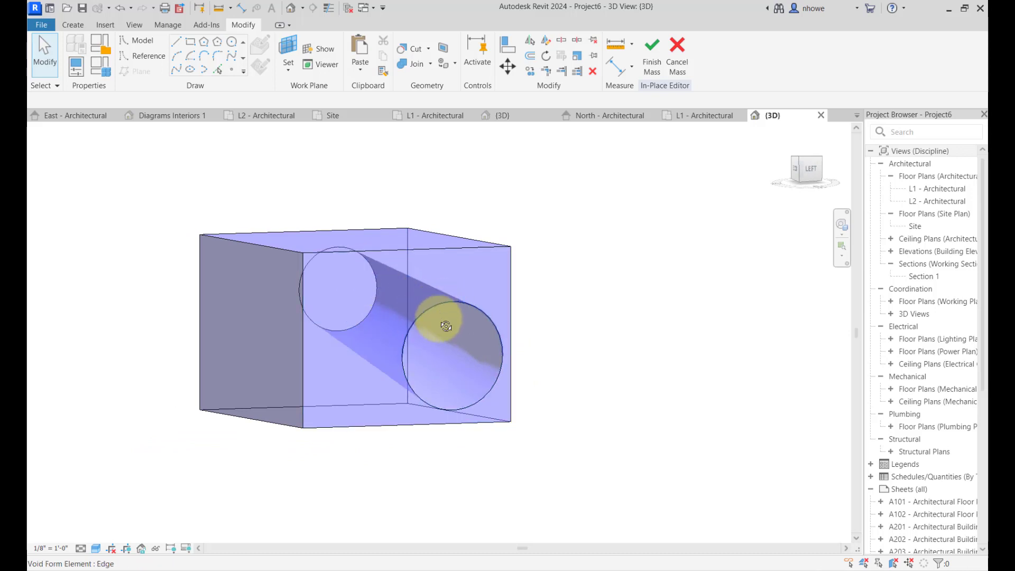
shift+middle_drag(446, 327, 469, 344)
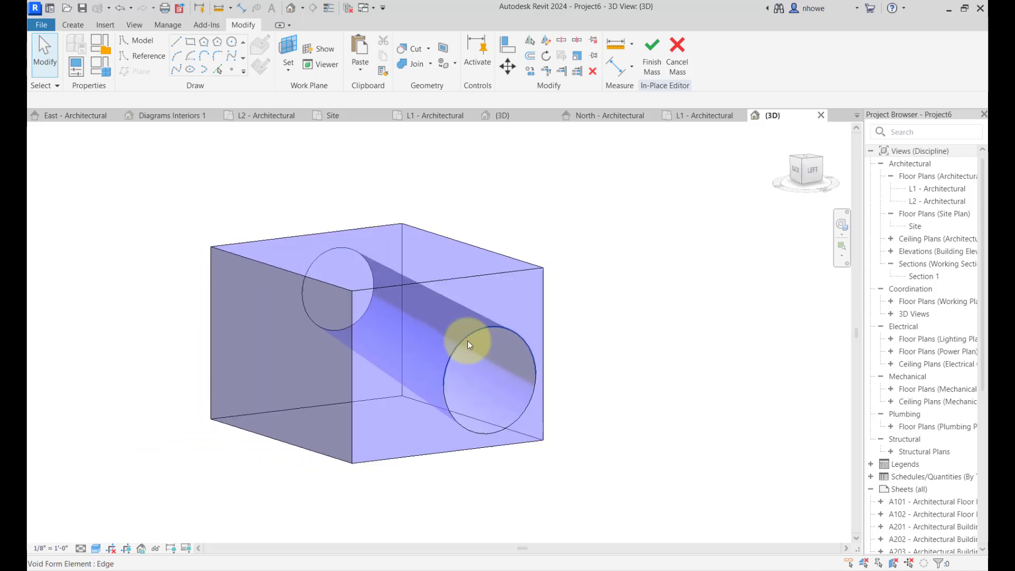
scroll(459, 354, down, 3)
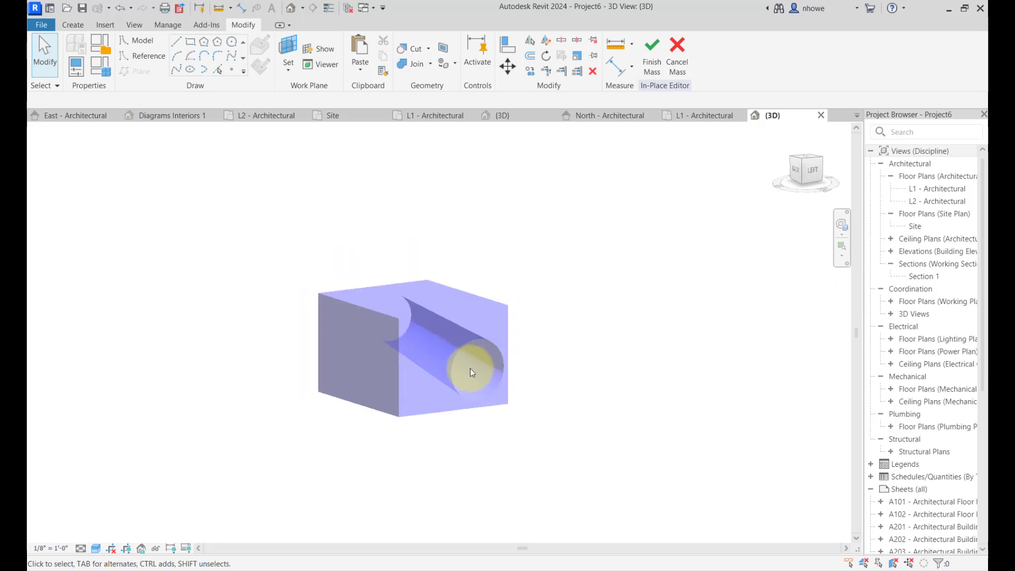
Reshape the box by moving the left face's near vertical edge inward, narrowing that face to about 43' 8", and pulling one rear top corner upward
click(395, 341)
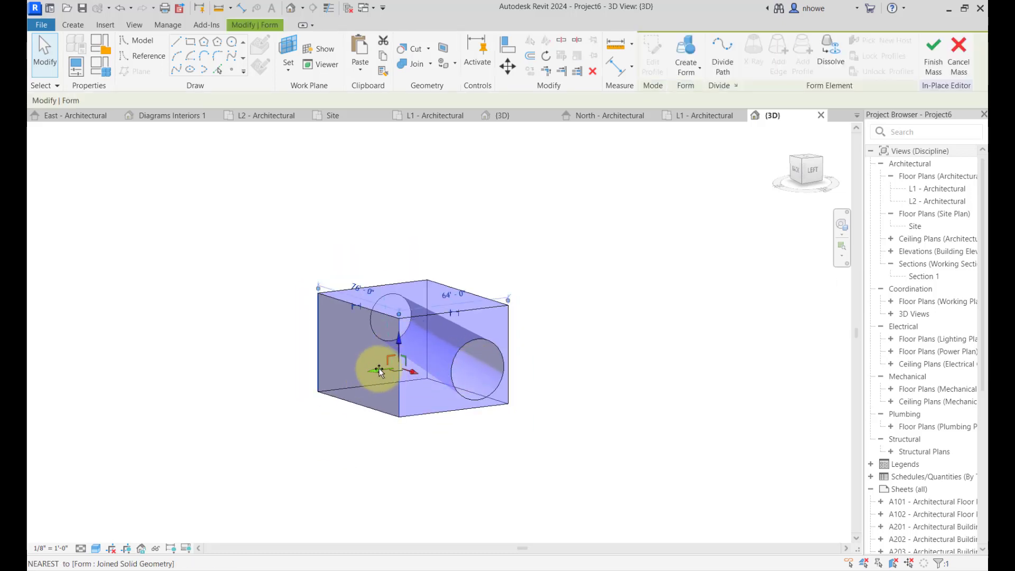
drag(379, 368, 410, 369)
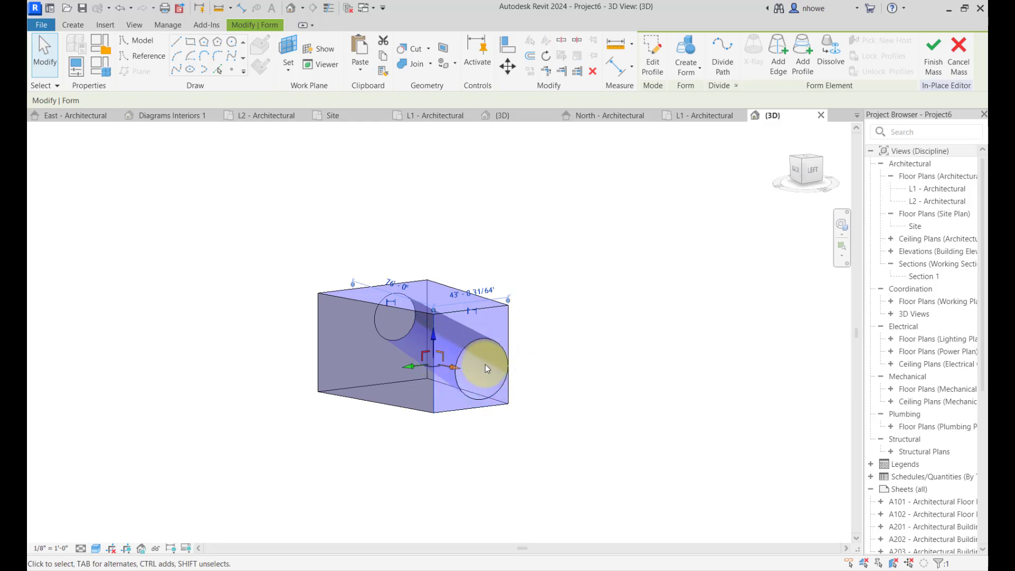
shift+middle_drag(476, 370, 449, 497)
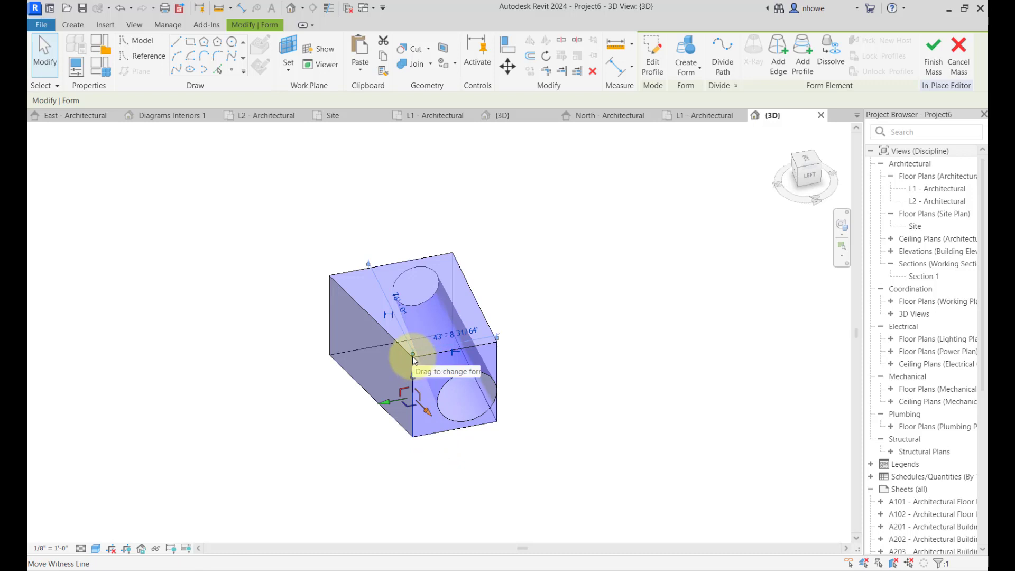
click(331, 276)
drag(328, 262, 333, 228)
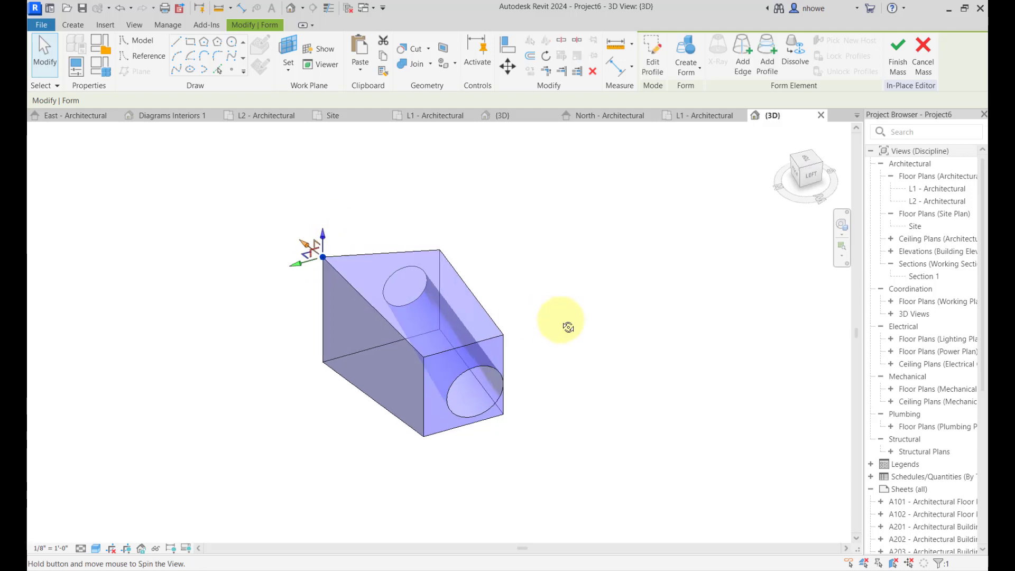
Inspect the reshaped box and its cylindrical opening from other sides, and finish the in-place mass
shift+middle_drag(566, 324, 775, 269)
click(694, 306)
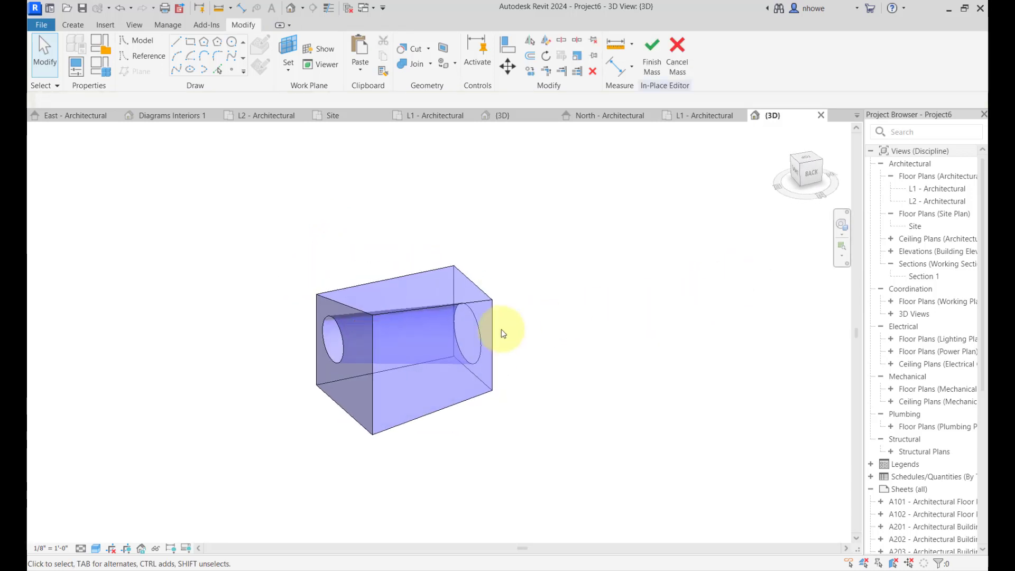
shift+middle_drag(505, 329, 345, 397)
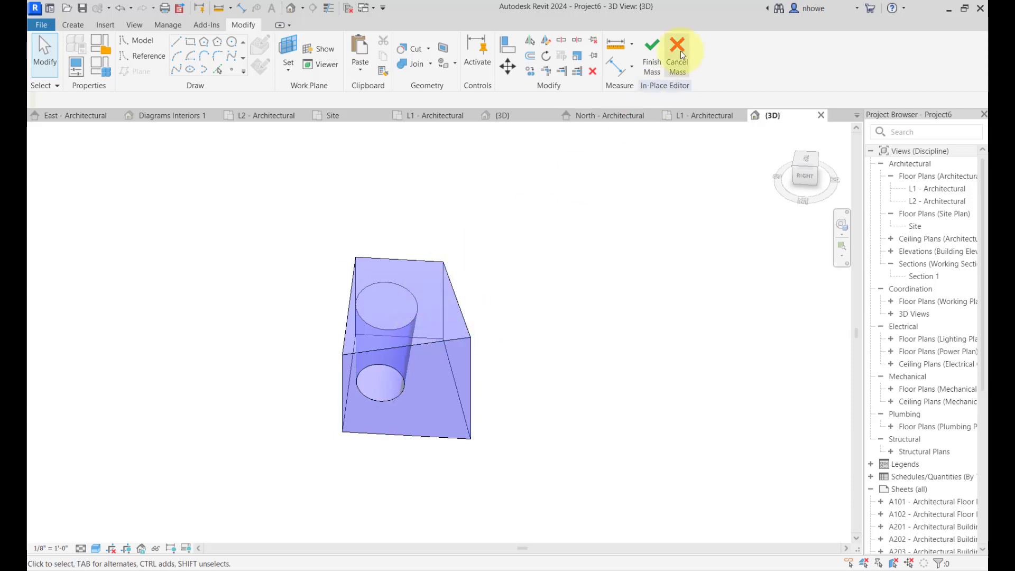
click(652, 53)
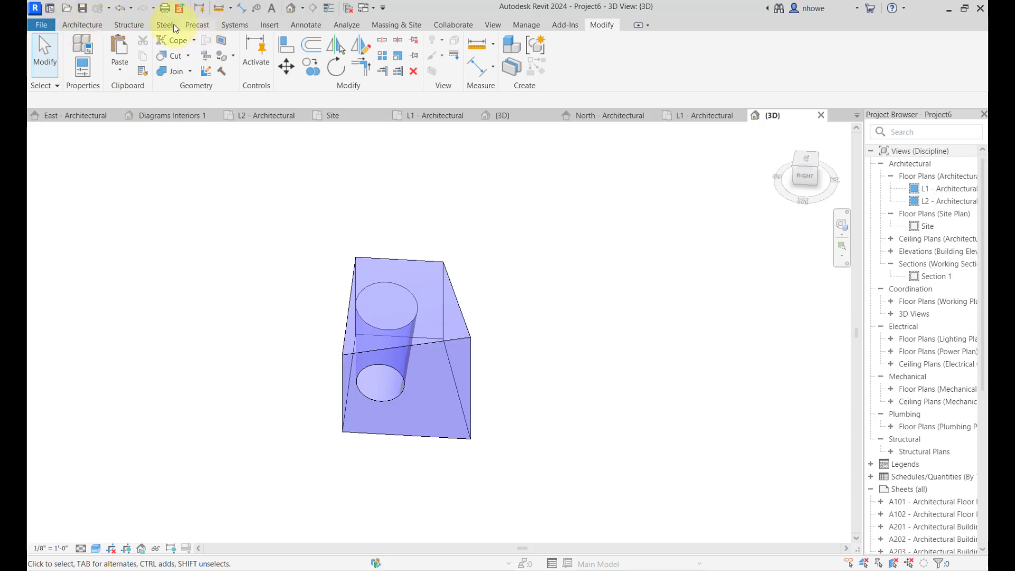
Try to create floors by face from the finished mass
click(97, 26)
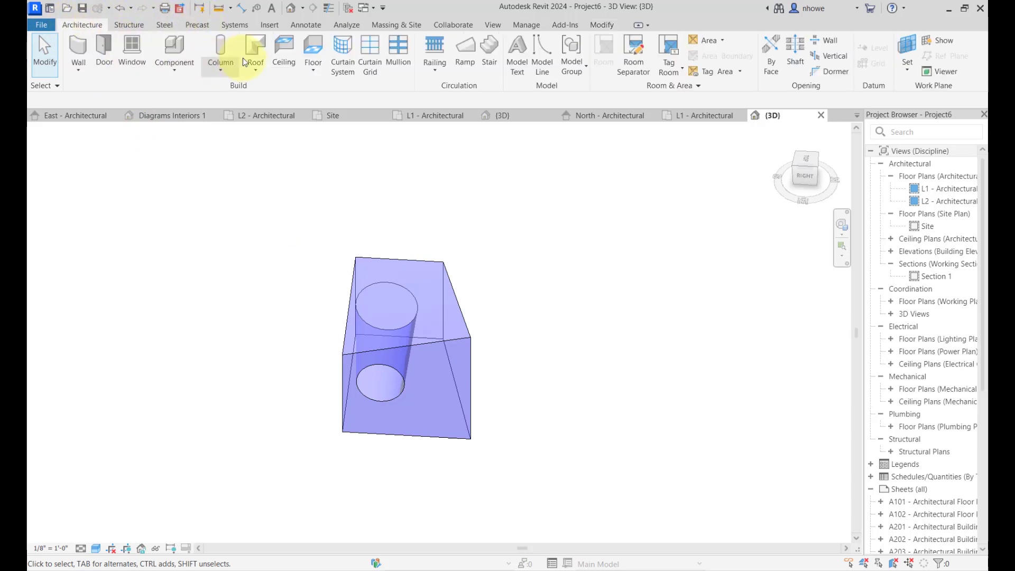
click(316, 66)
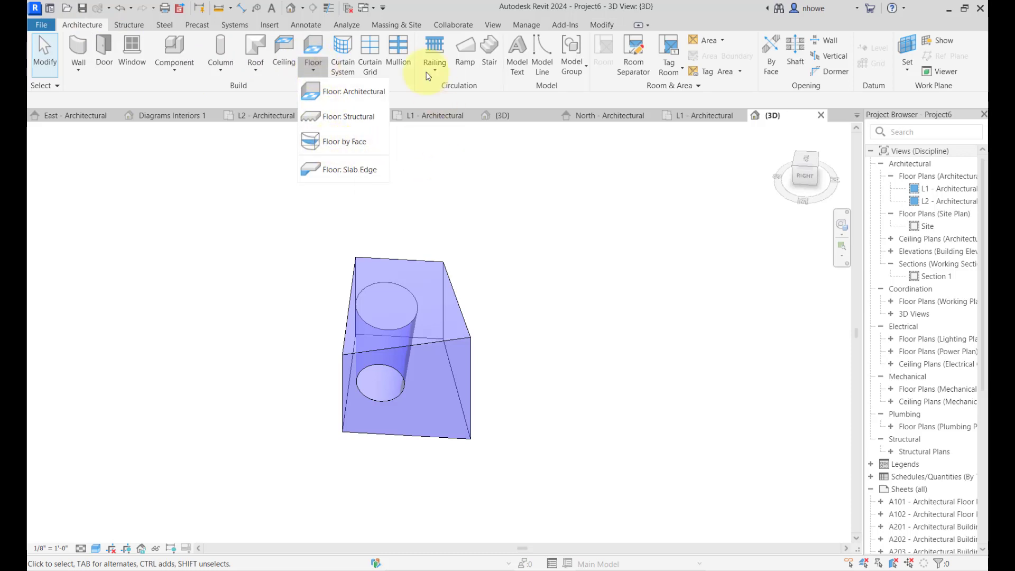
click(396, 25)
click(107, 71)
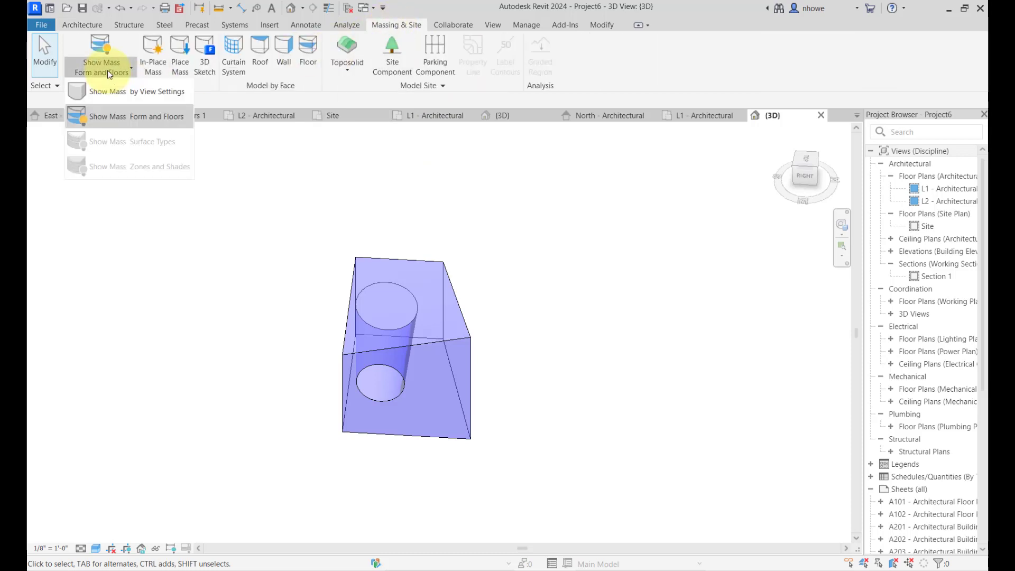
click(306, 56)
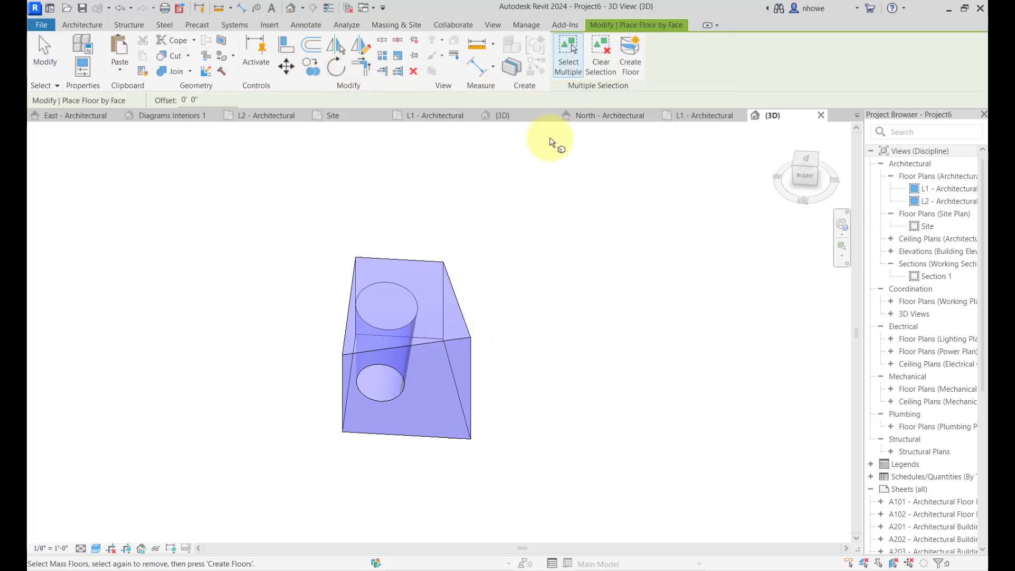
click(640, 67)
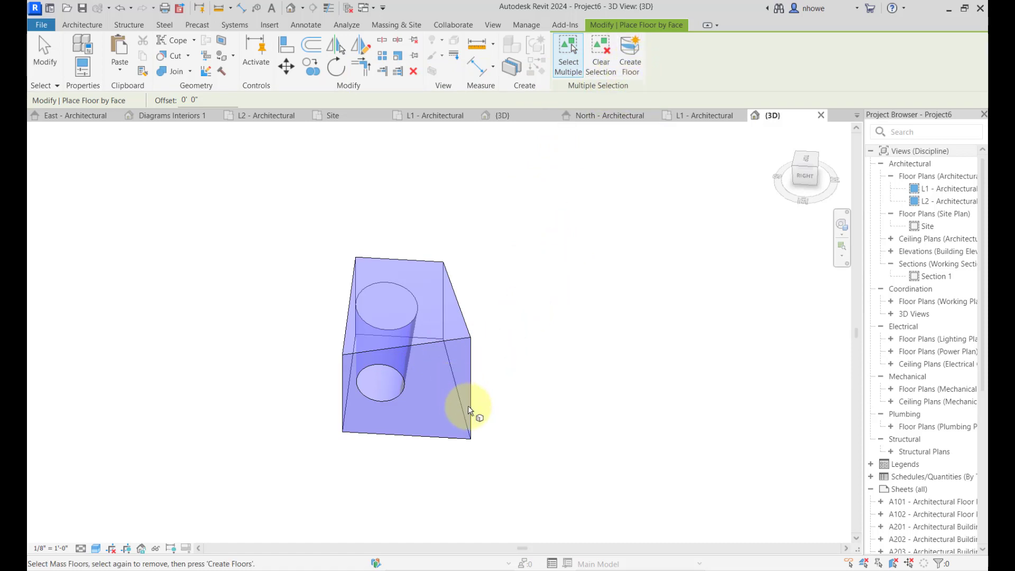
click(629, 57)
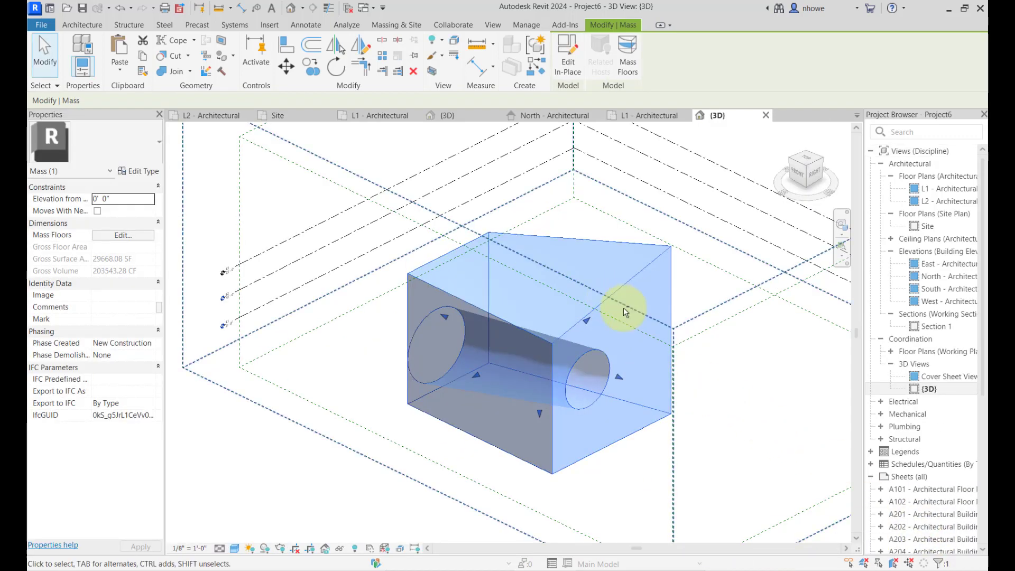
Copy level L3 upward to add a level at elevation 36' 0"
shift+middle_drag(624, 310, 684, 315)
shift+middle_drag(188, 380, 490, 318)
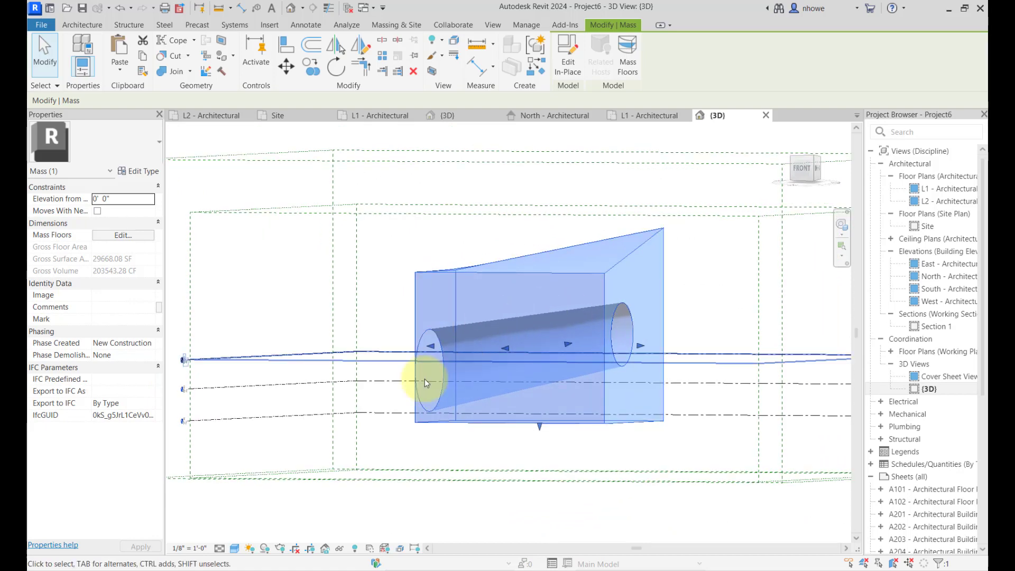
click(220, 361)
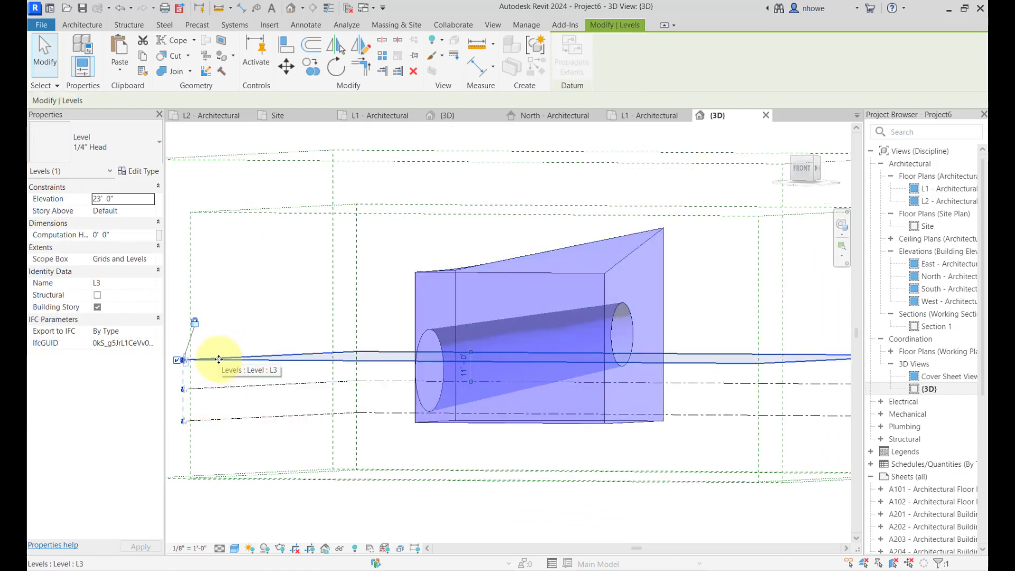
ctrl+drag(219, 360, 256, 324)
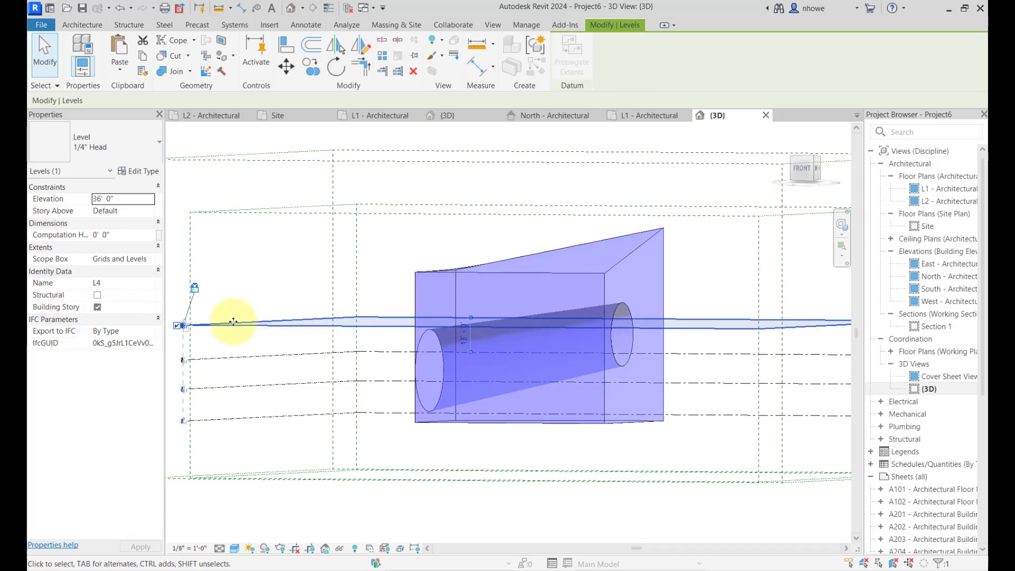
click(257, 448)
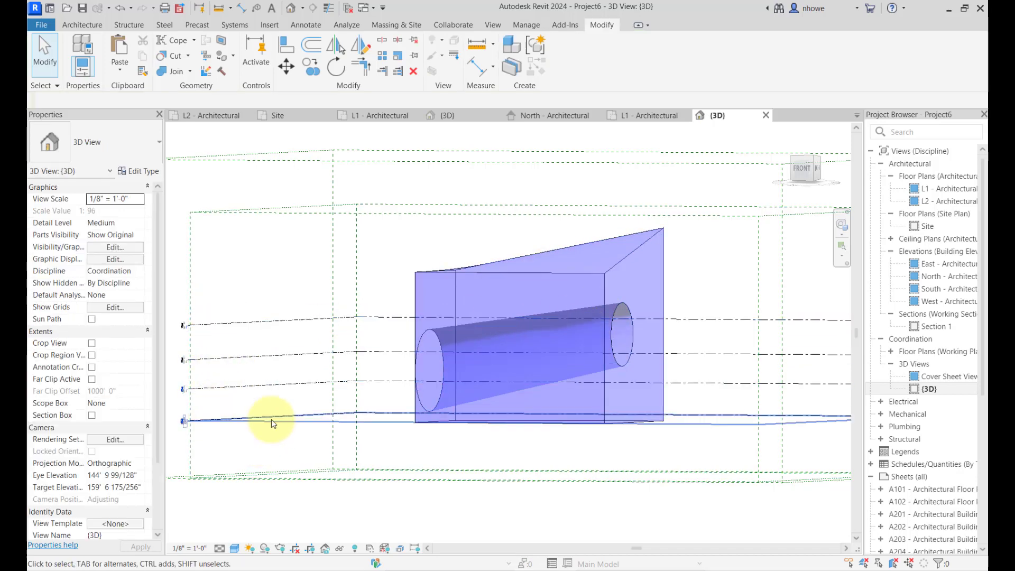
Create mass floors in the mass at levels L1, L2, L3 and L4
shift+middle_drag(458, 358, 591, 389)
click(591, 389)
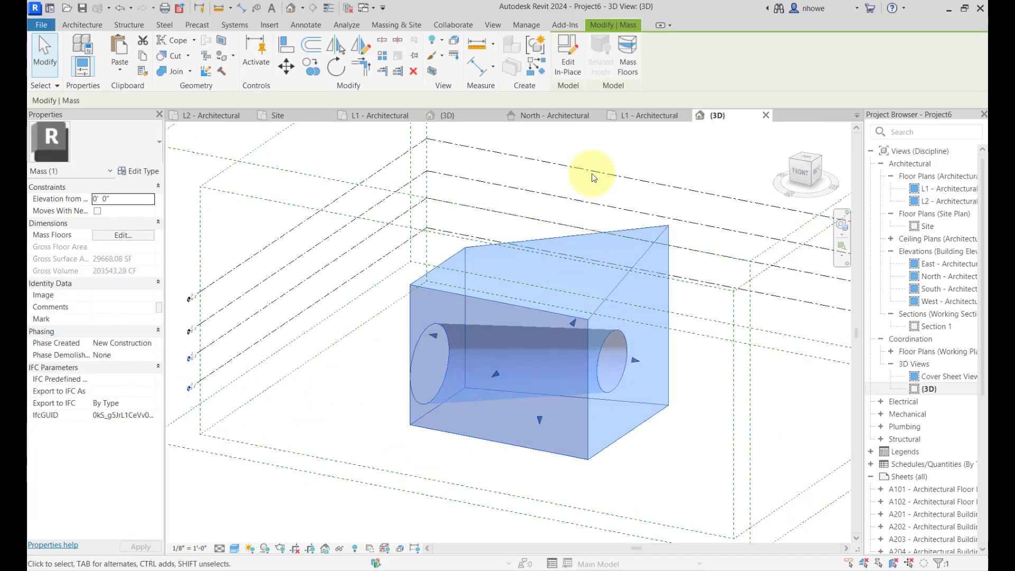
click(628, 66)
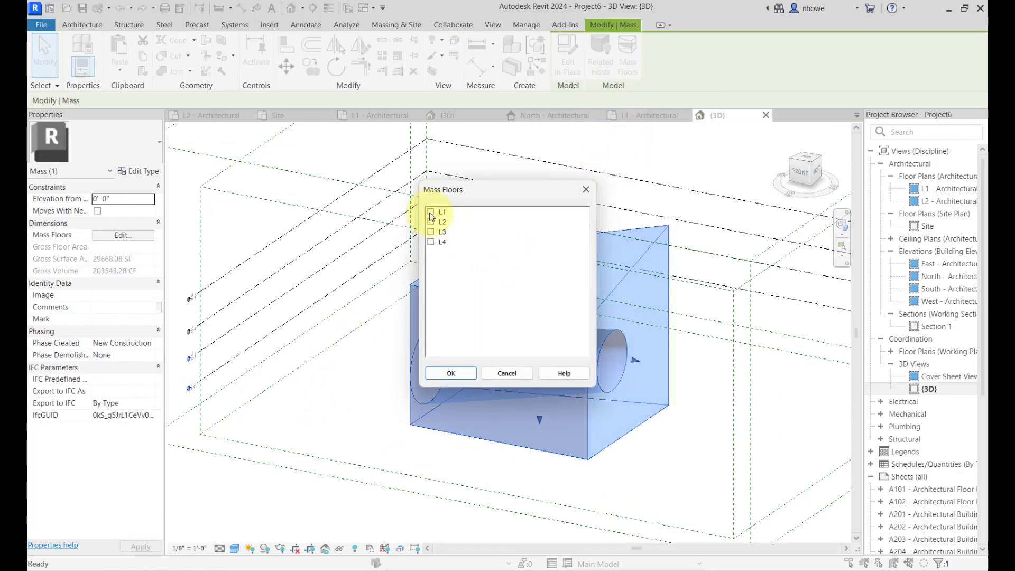
click(431, 222)
click(431, 232)
click(431, 242)
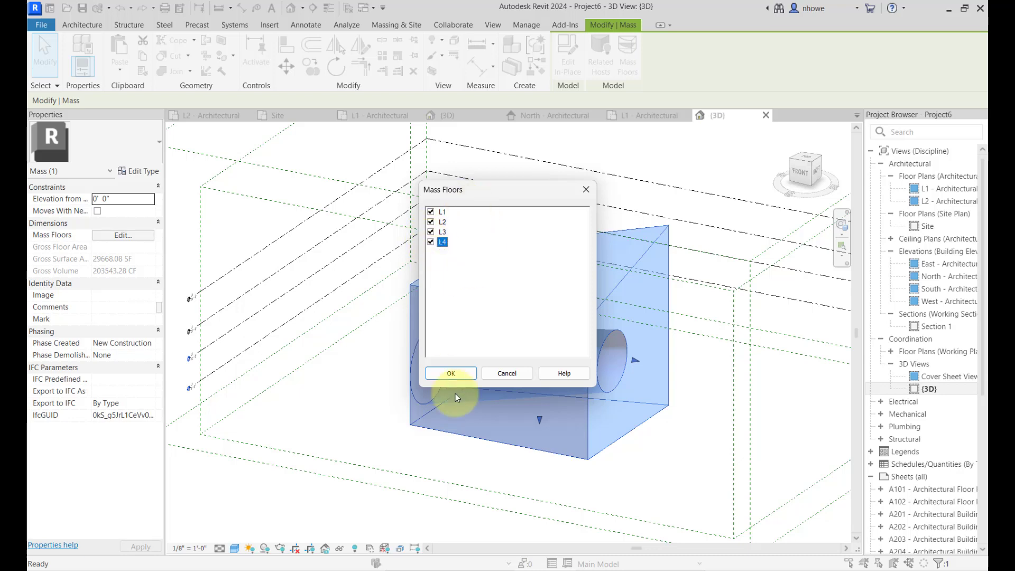
click(451, 373)
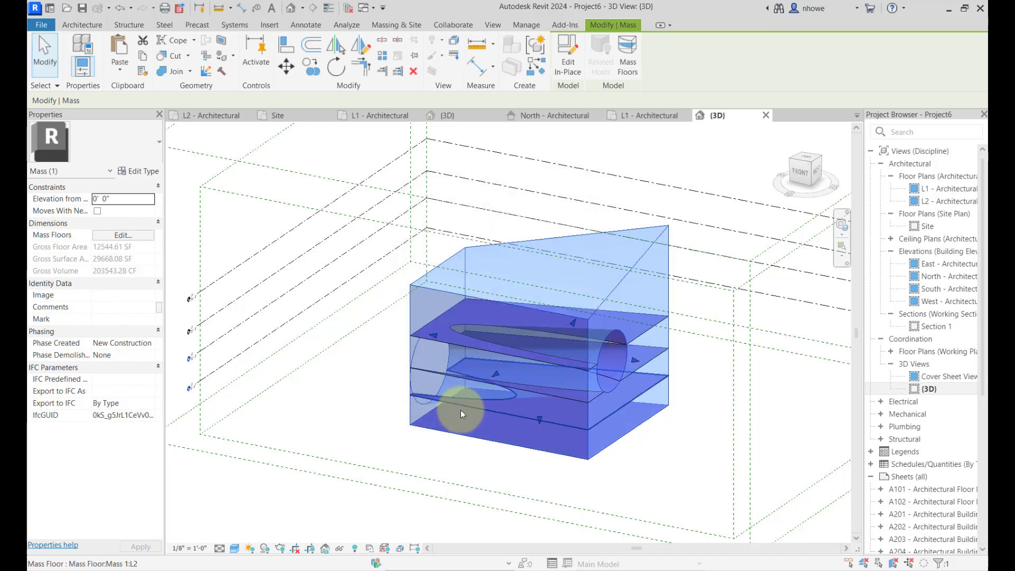
Examine the mass floors, including those at L3 and L4, and how the cylindrical void cuts through them
shift+middle_drag(464, 414, 656, 396)
scroll(656, 396, up, 3)
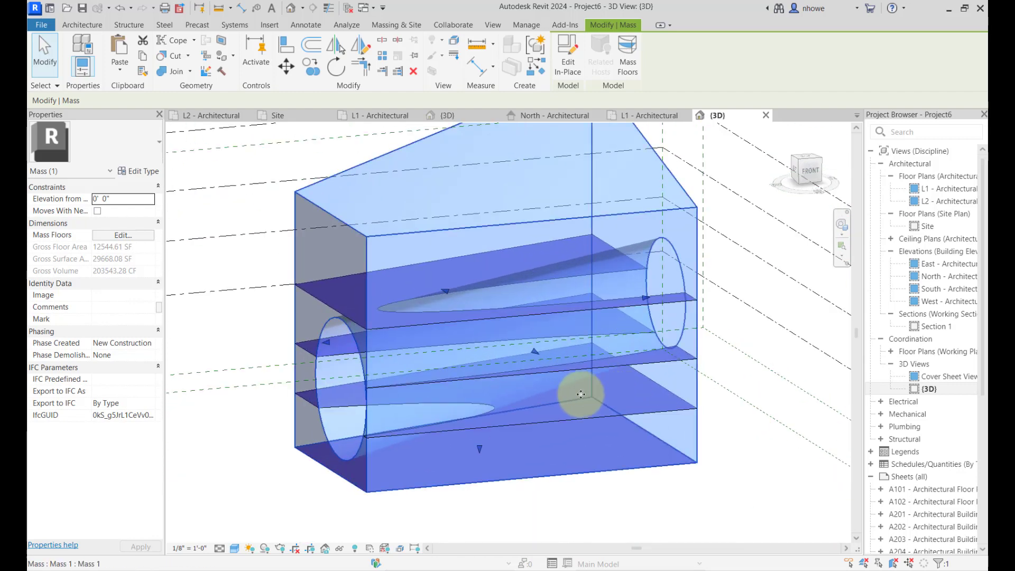
click(642, 361)
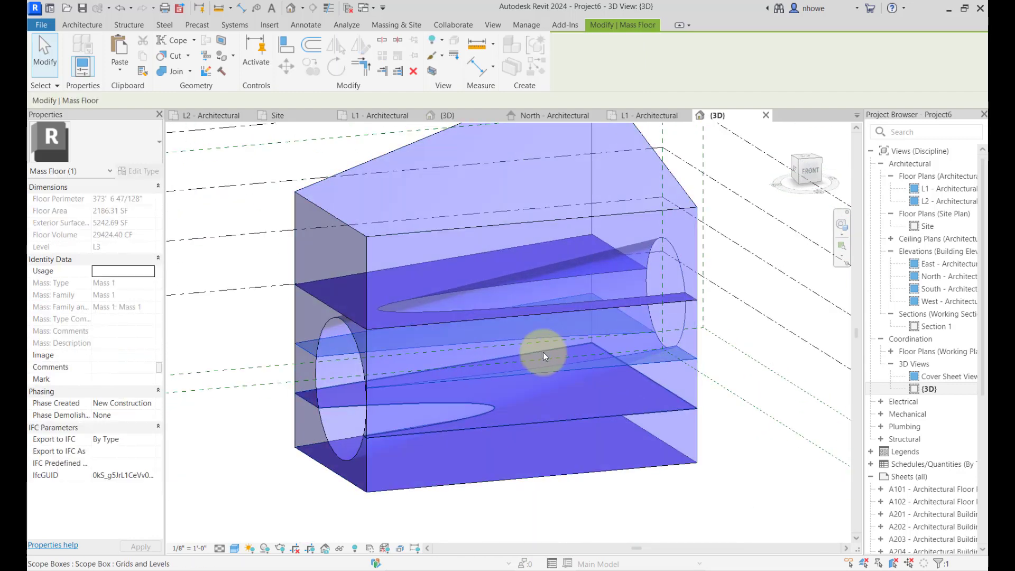
click(482, 321)
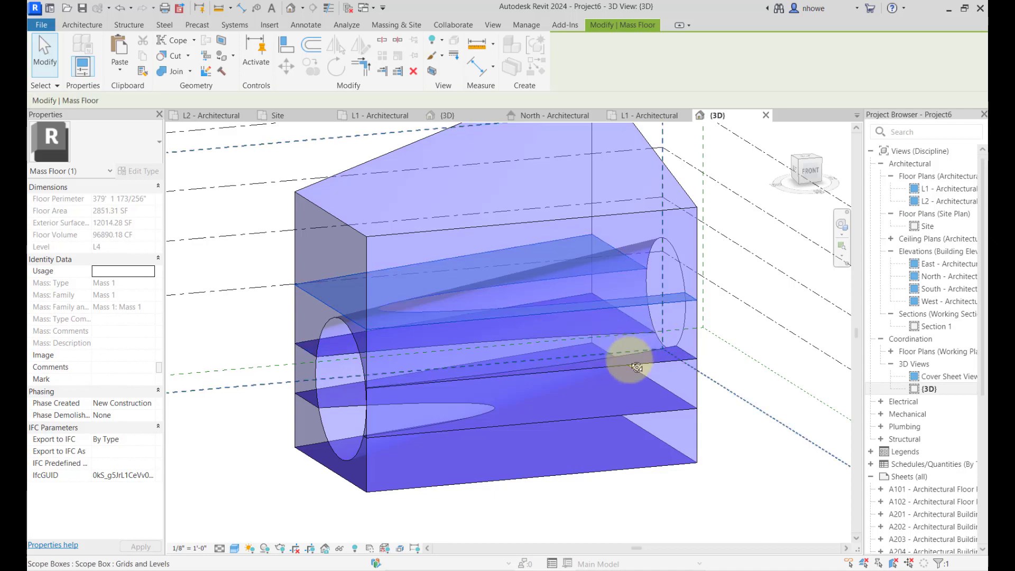
shift+middle_drag(691, 356, 670, 345)
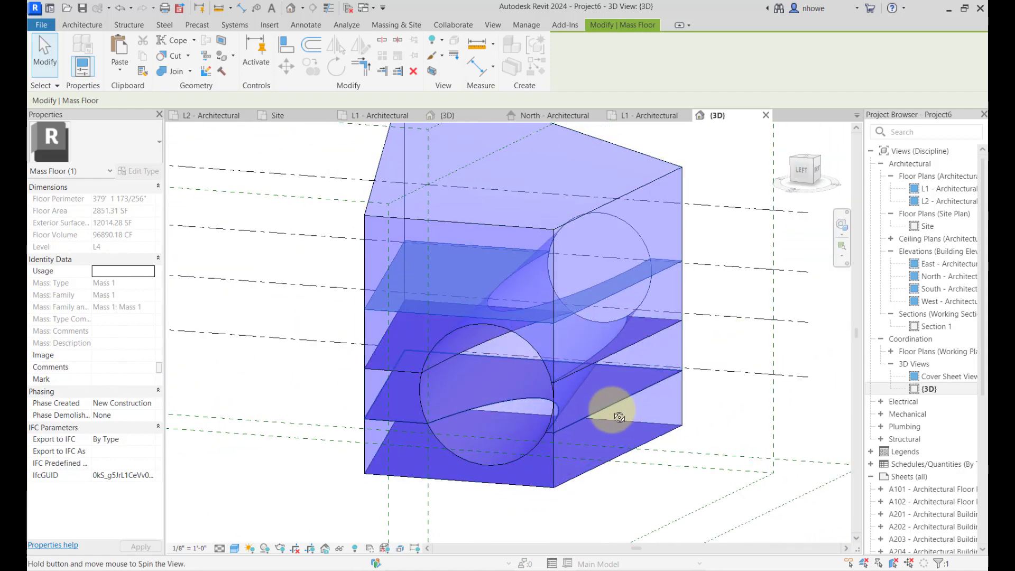
shift+middle_drag(611, 408, 516, 443)
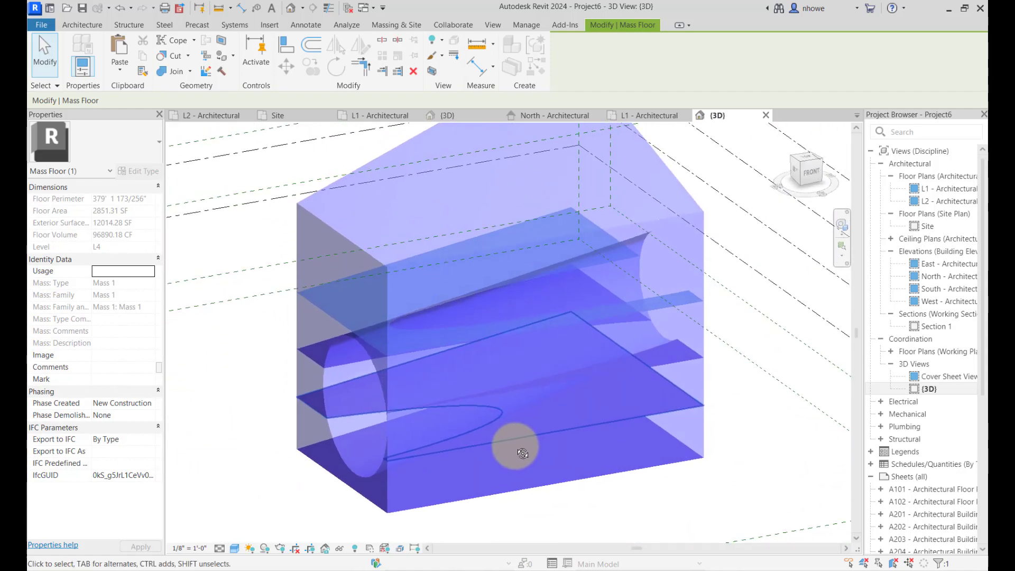
scroll(516, 445, down, 3)
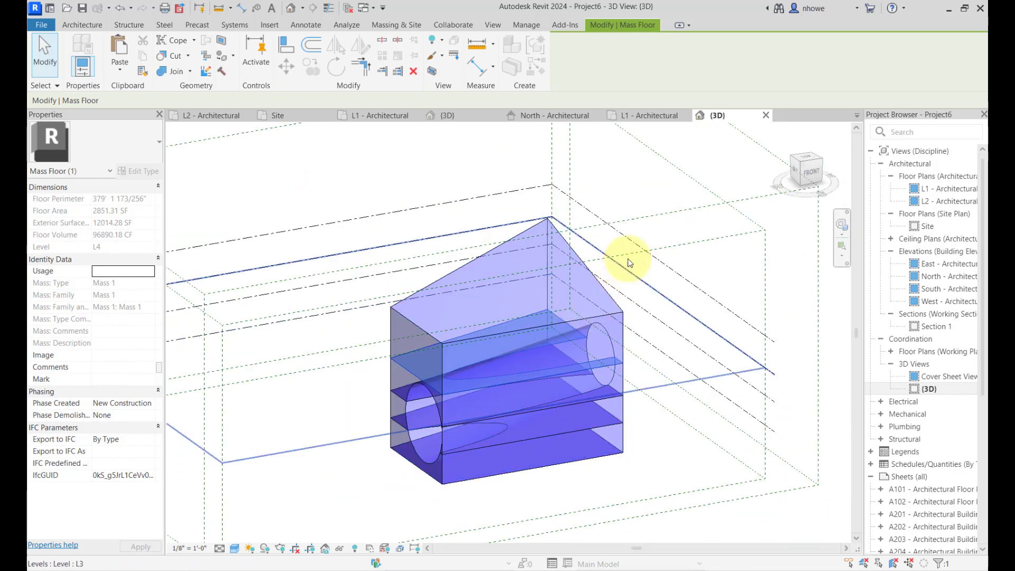
scroll(668, 272, down, 3)
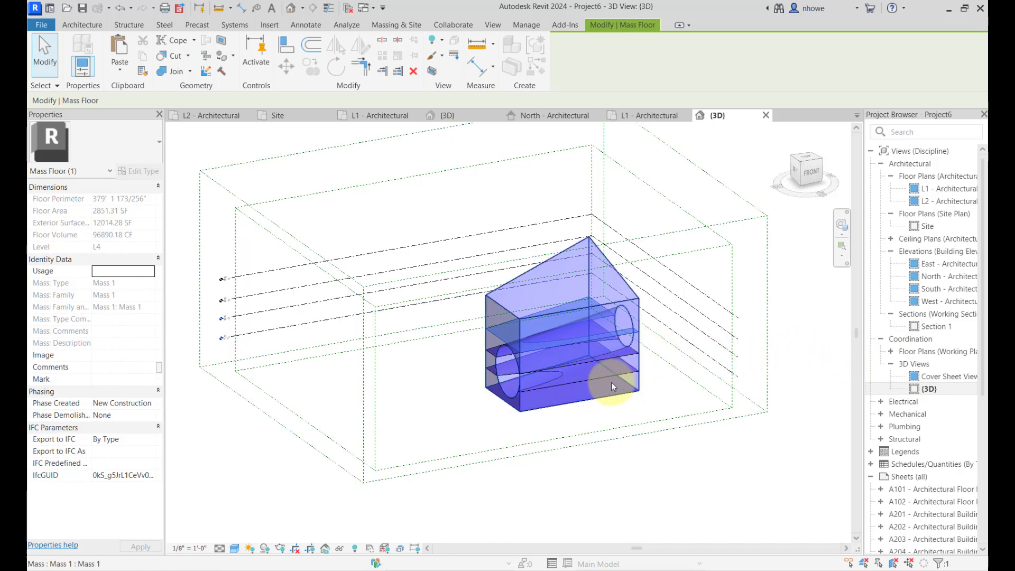
Delete the whole mass together with its mass floors from the 3D view
click(557, 392)
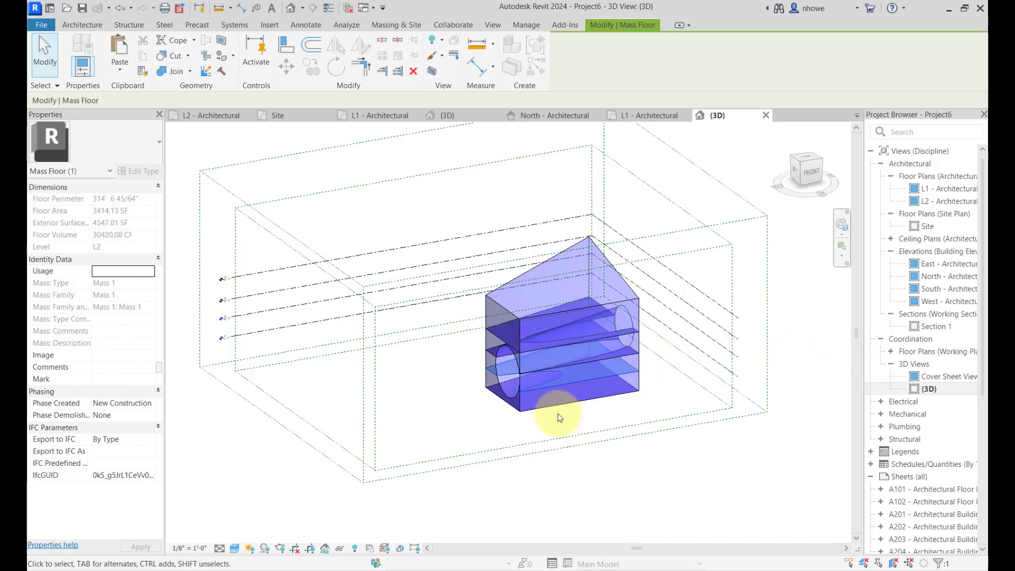
click(557, 414)
click(565, 411)
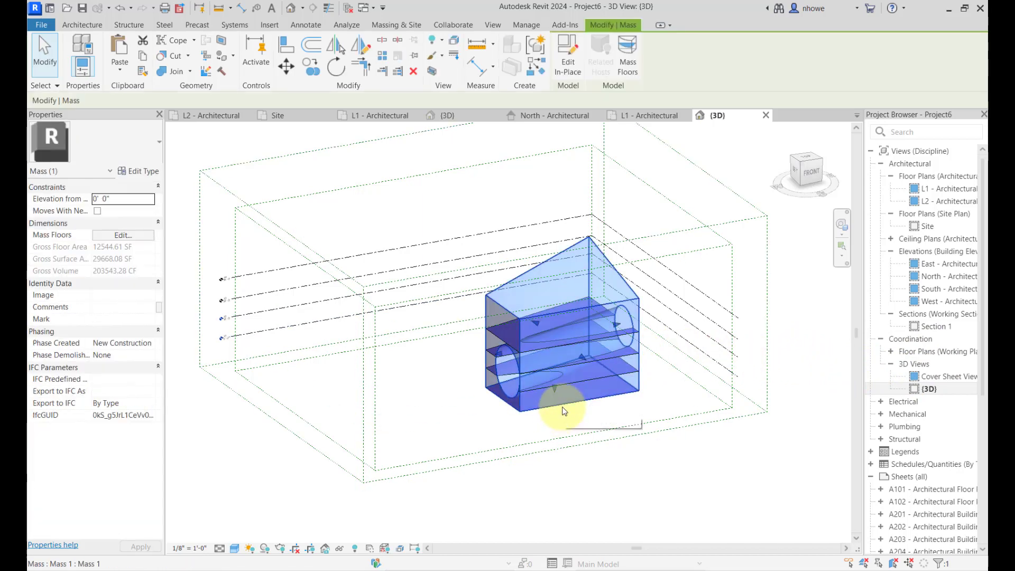
key(Delete)
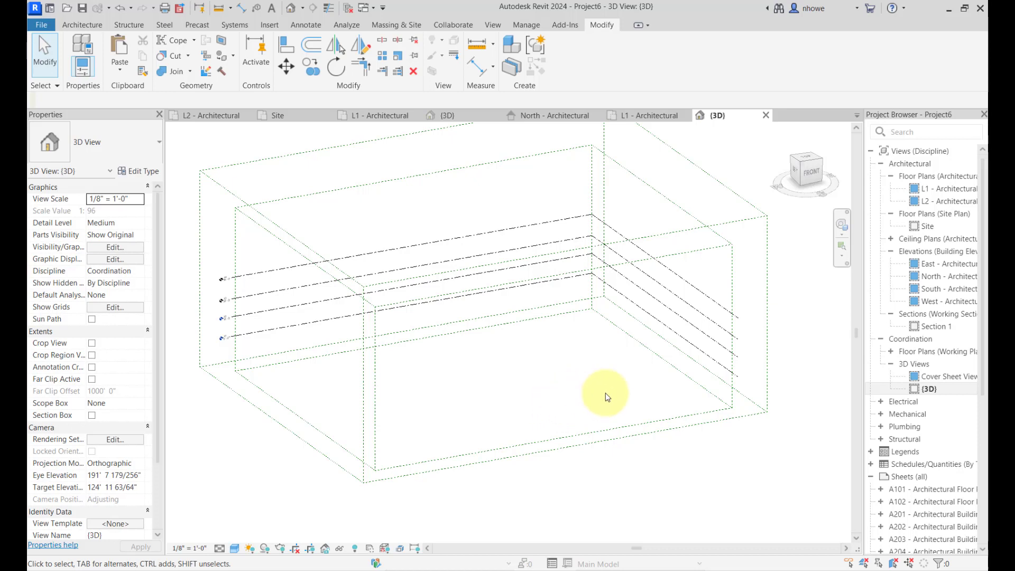
shift+middle_drag(601, 395, 585, 481)
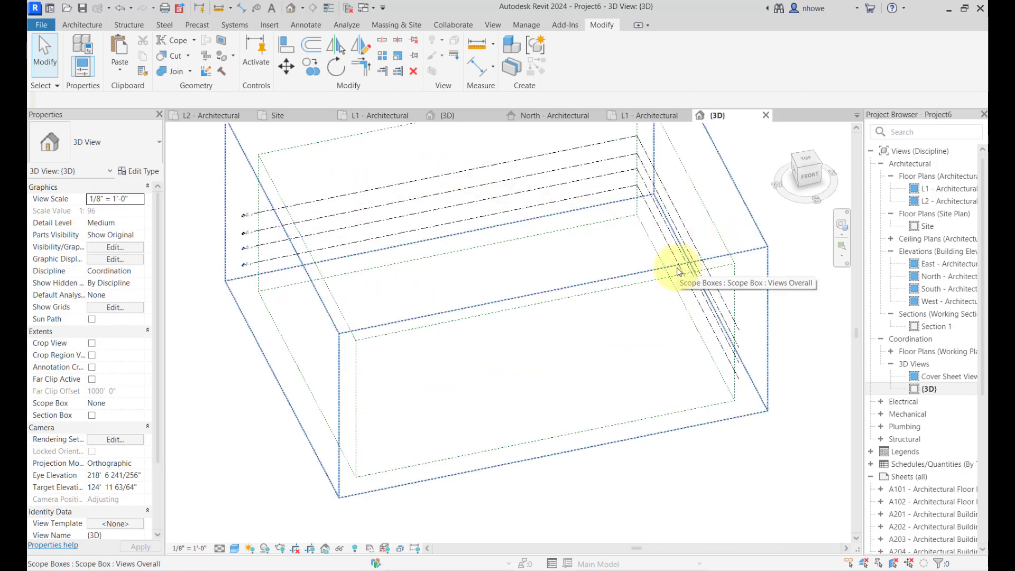
double_click(937, 192)
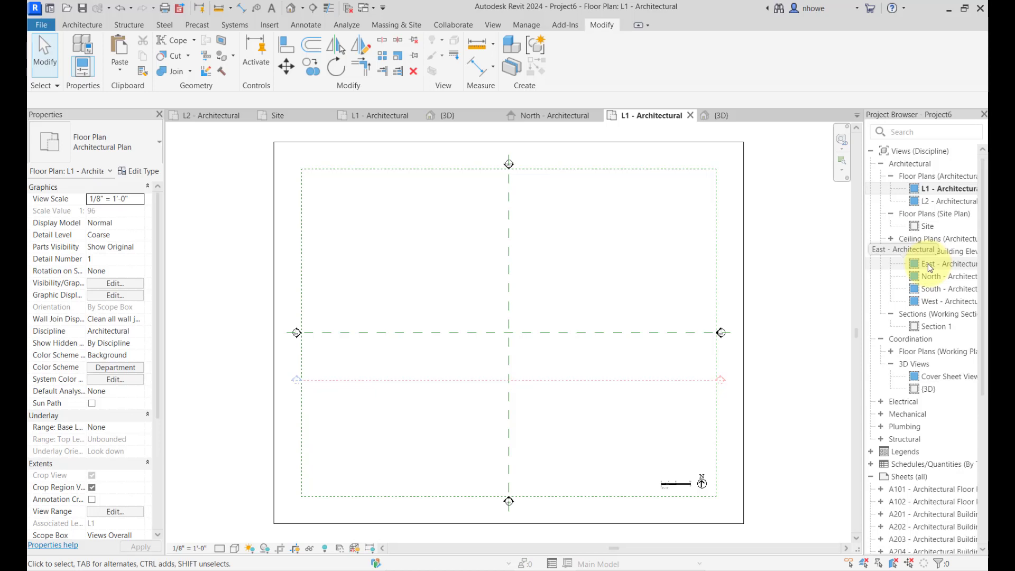
double_click(929, 389)
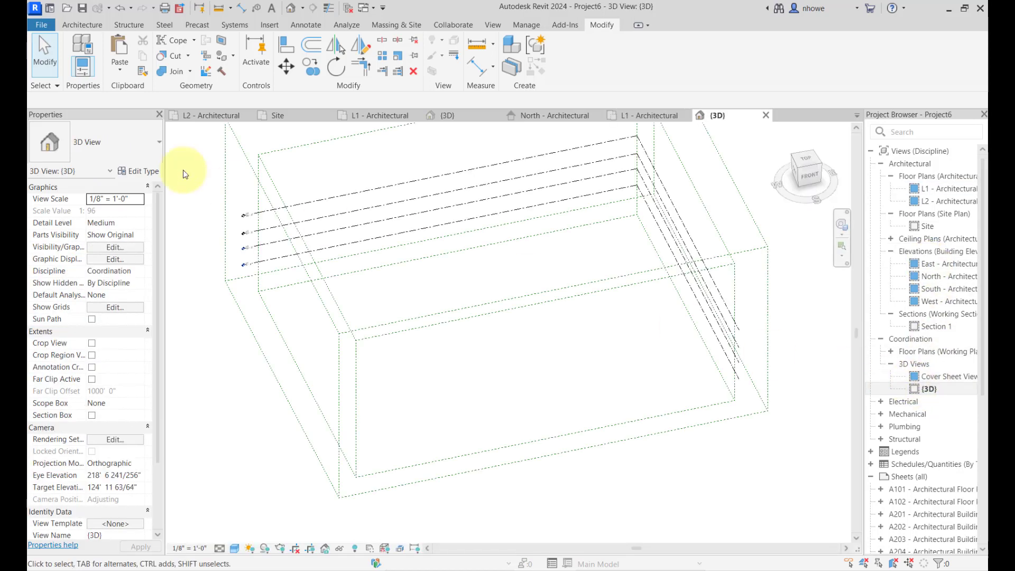
click(401, 26)
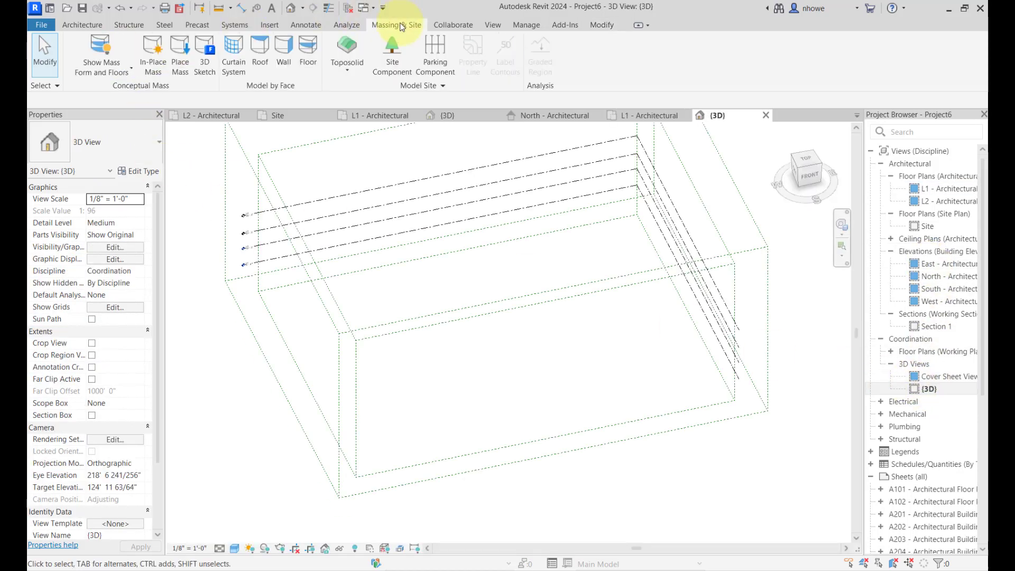
click(84, 25)
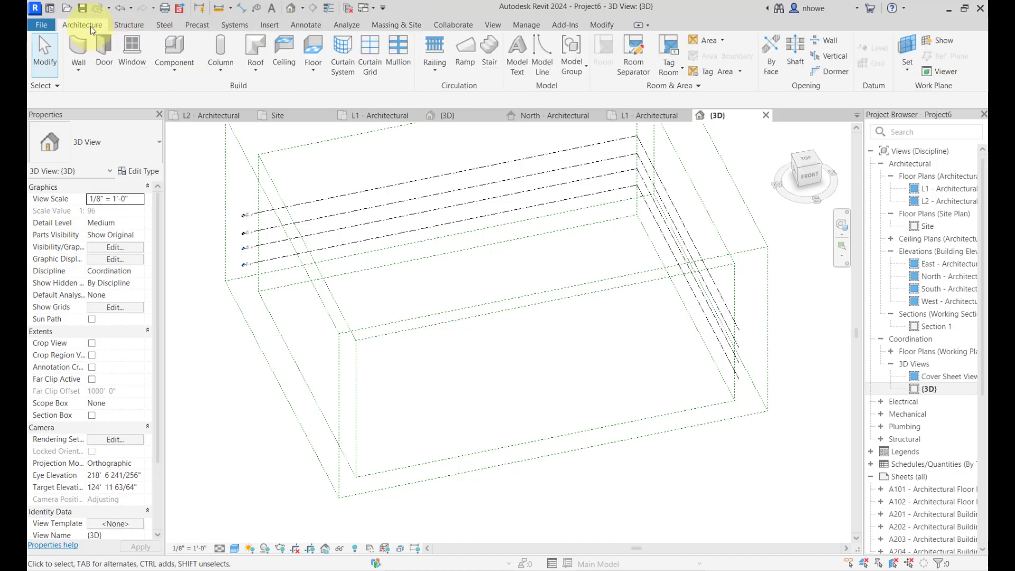
click(492, 25)
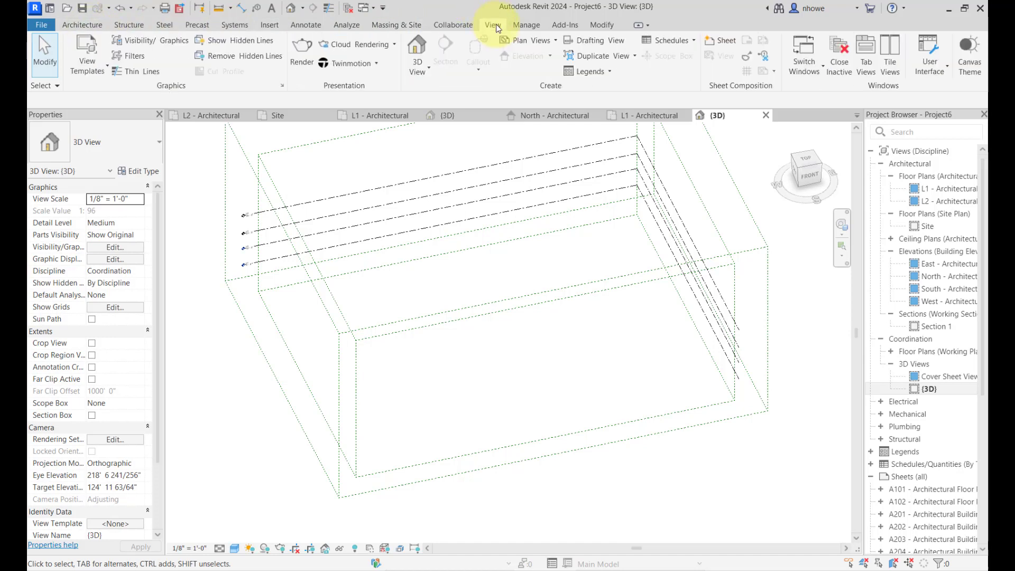
Start a new in-place mass named Mass 1
click(371, 28)
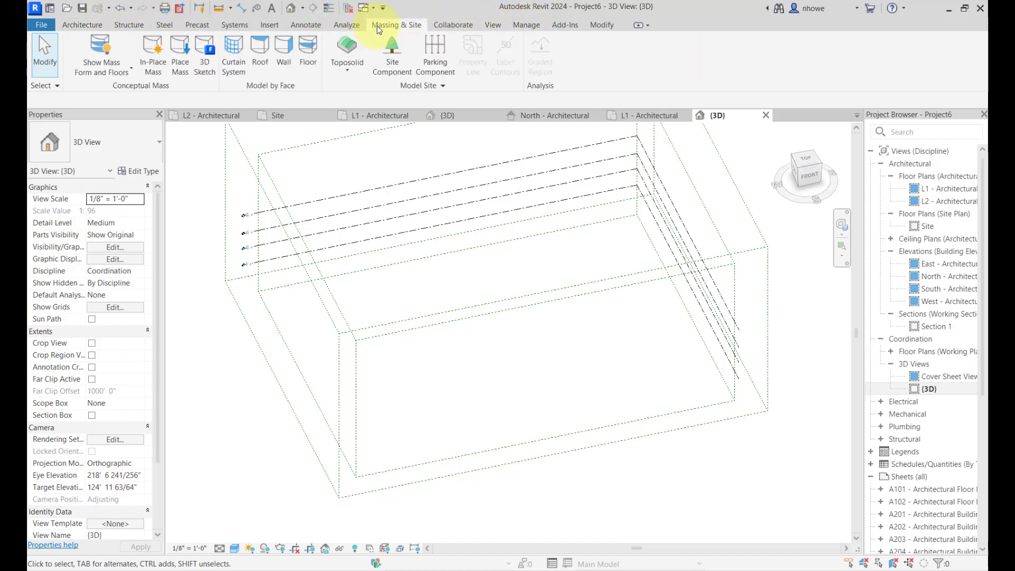
click(152, 68)
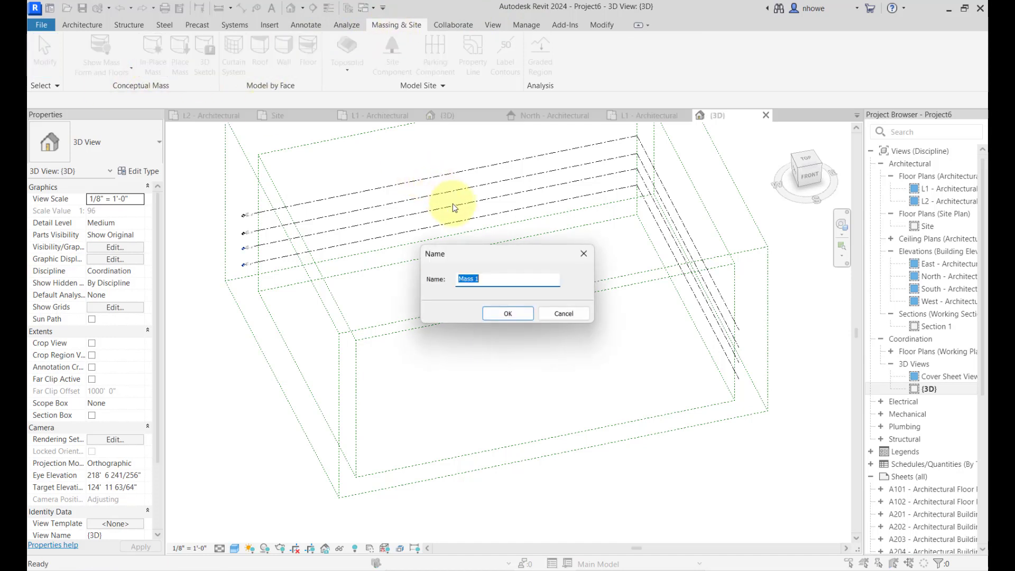
key(Return)
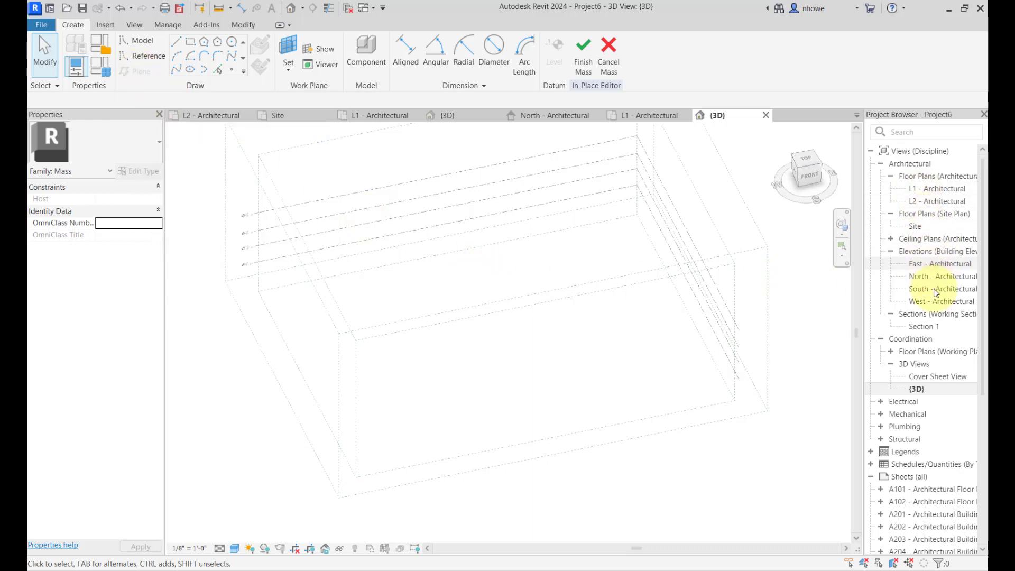
In the L1 plan, draw three horizontal reference planes: about 11' 5" below the center plane, 16' above it, and 24' above that one
double_click(934, 266)
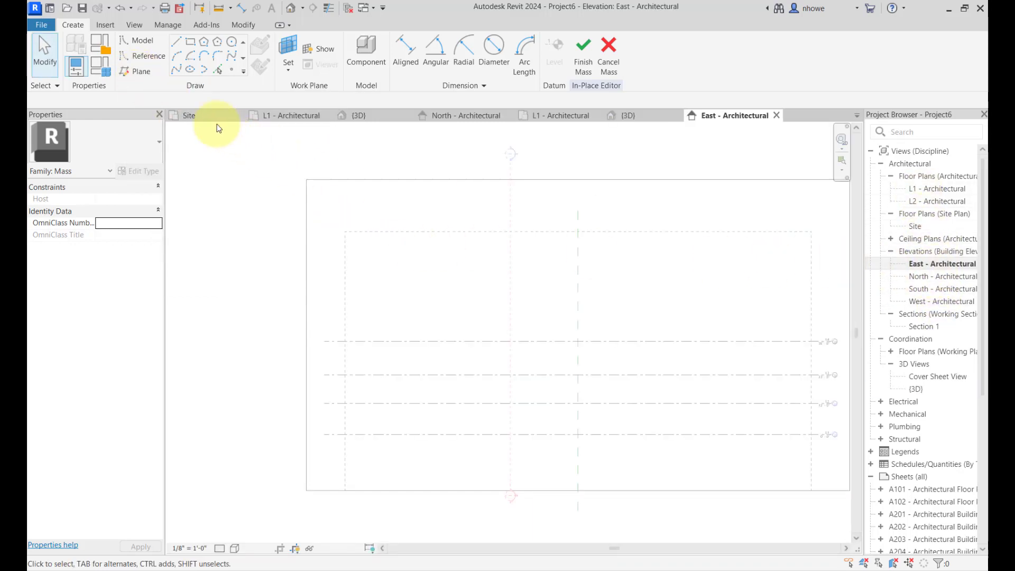
double_click(932, 189)
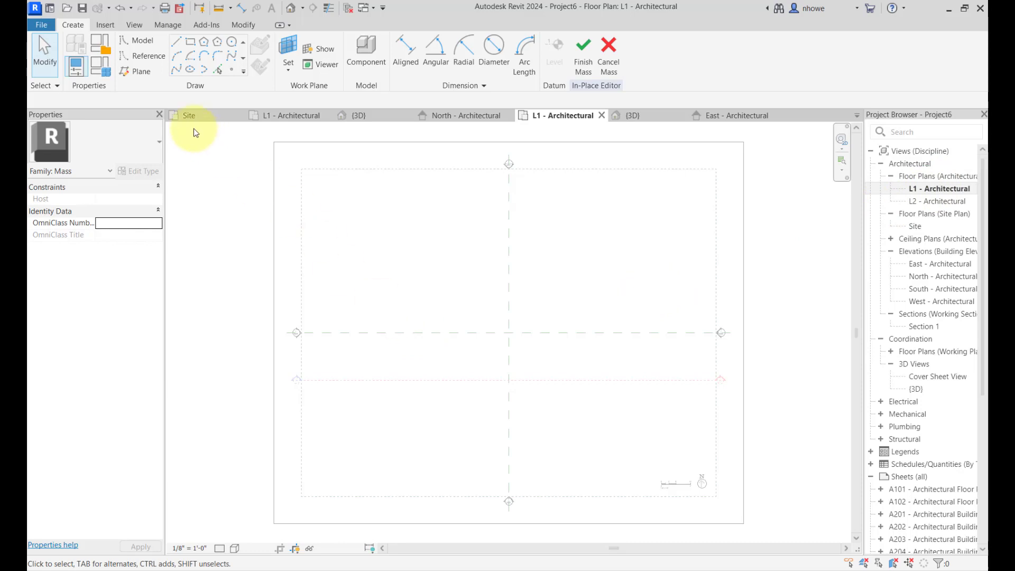
click(136, 74)
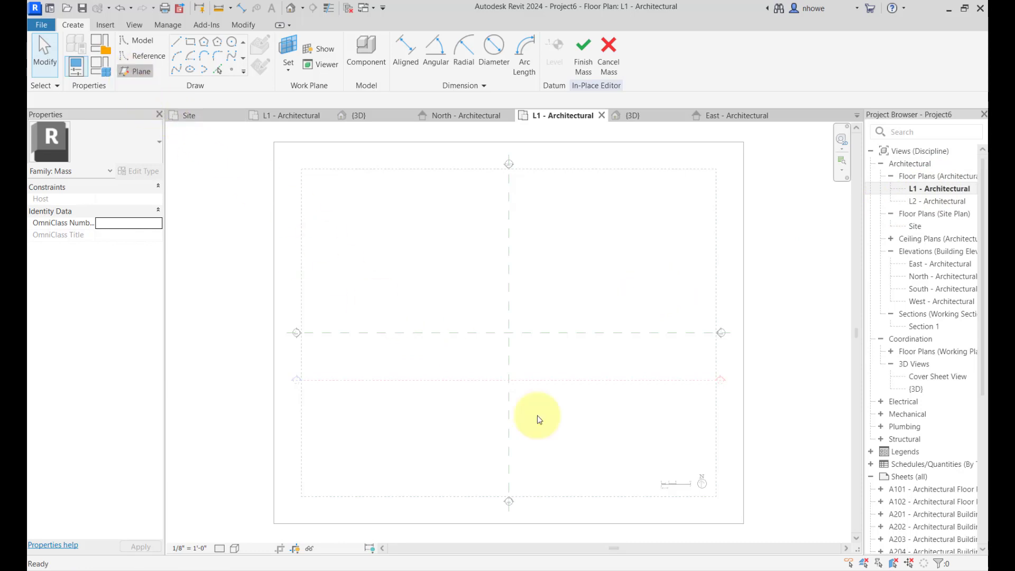
click(471, 353)
click(547, 354)
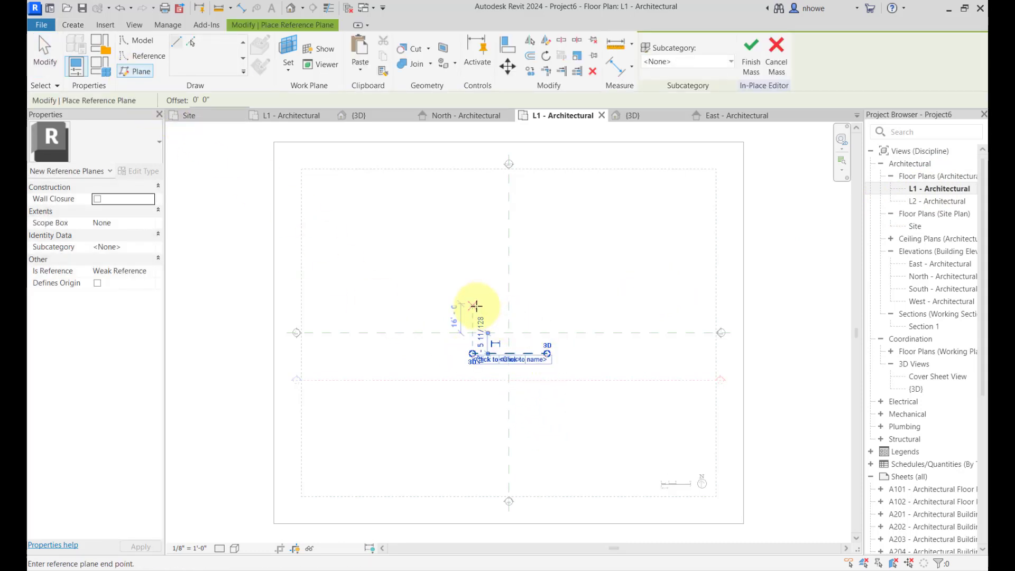
click(471, 303)
click(547, 304)
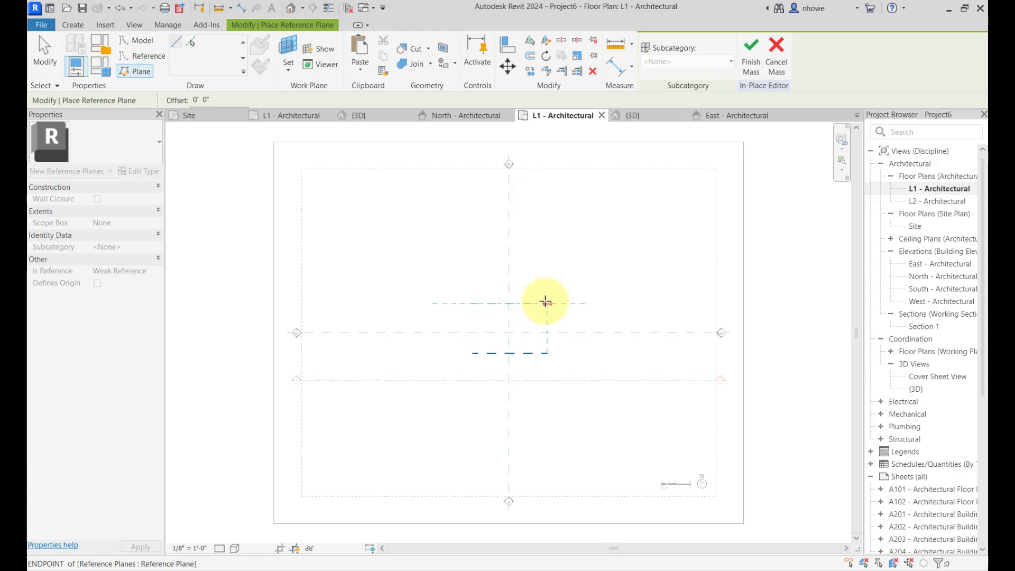
click(473, 261)
click(560, 260)
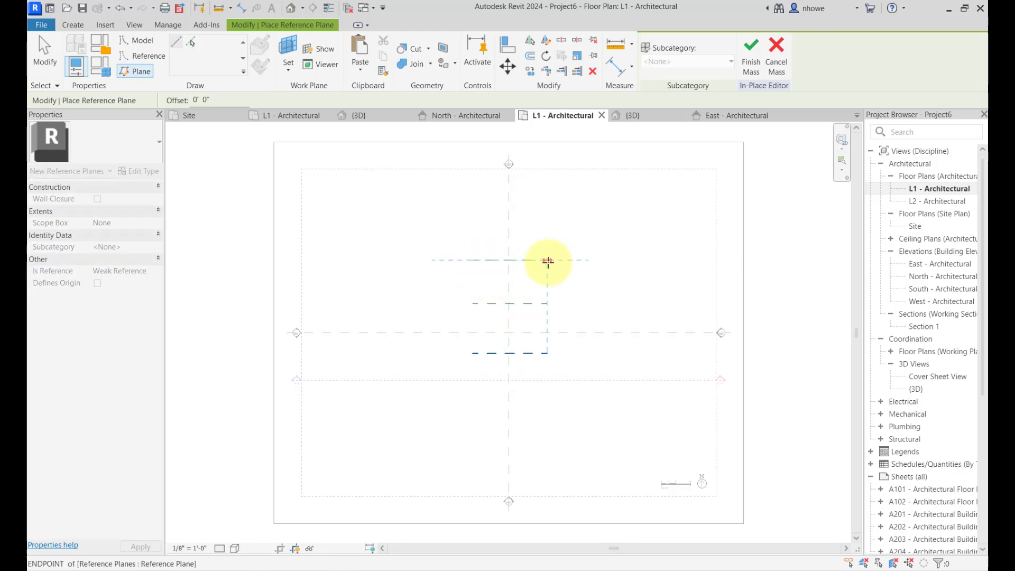
click(549, 261)
key(Escape)
key(Escape)
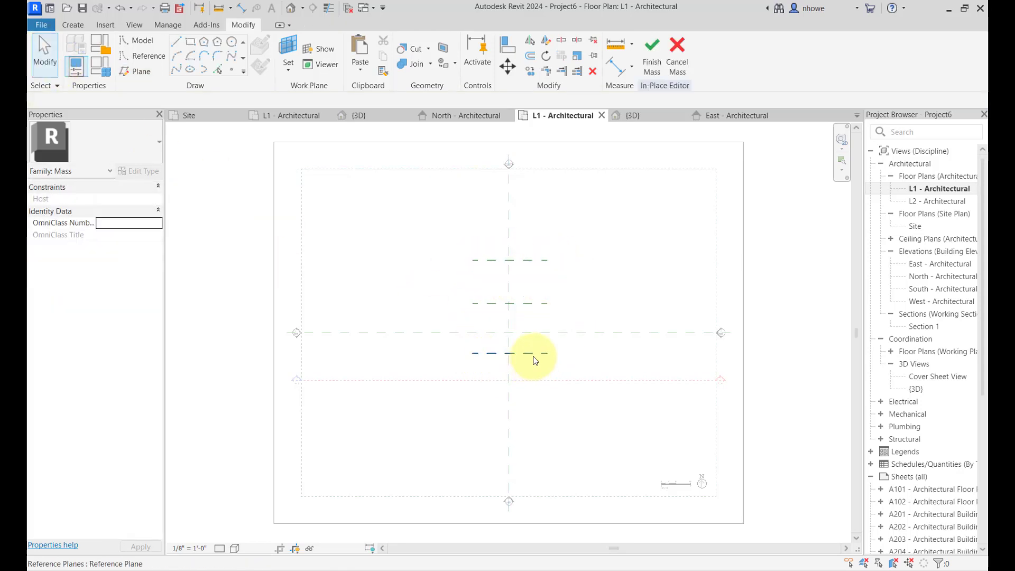
Name the three reference planes 1, 2 and 3, starting from the lowest one in plan
click(518, 363)
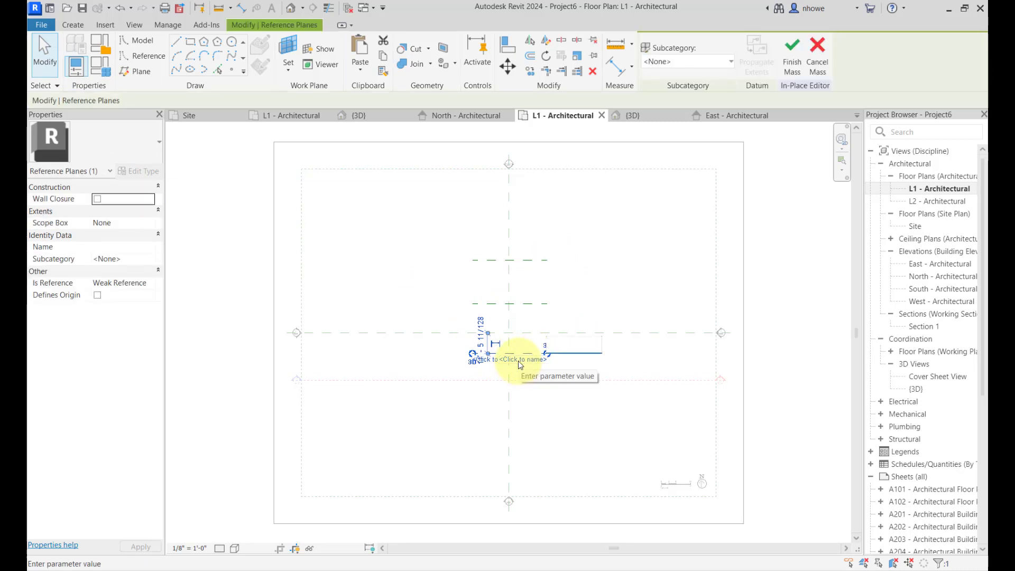
text(1)
click(547, 302)
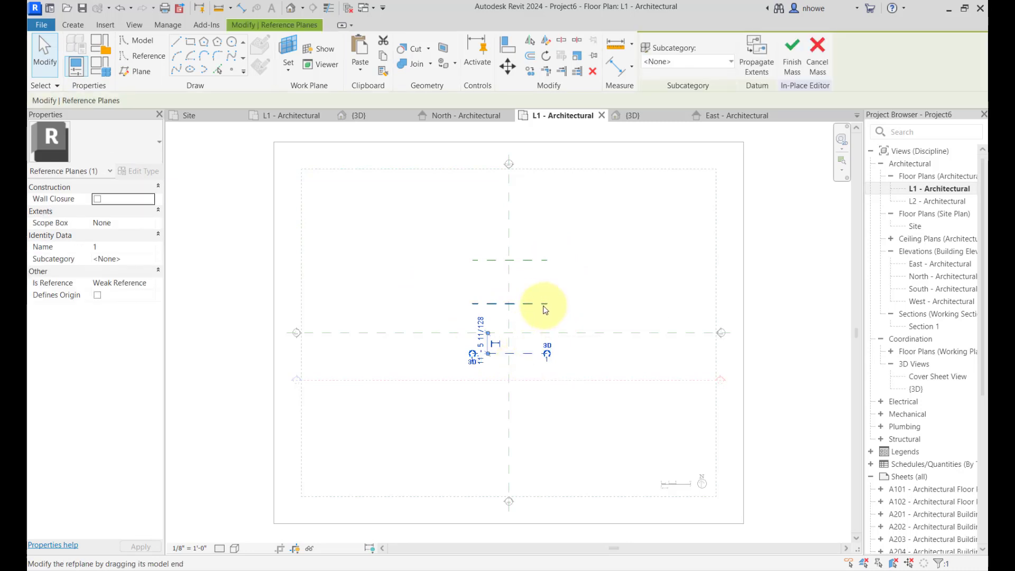
click(532, 261)
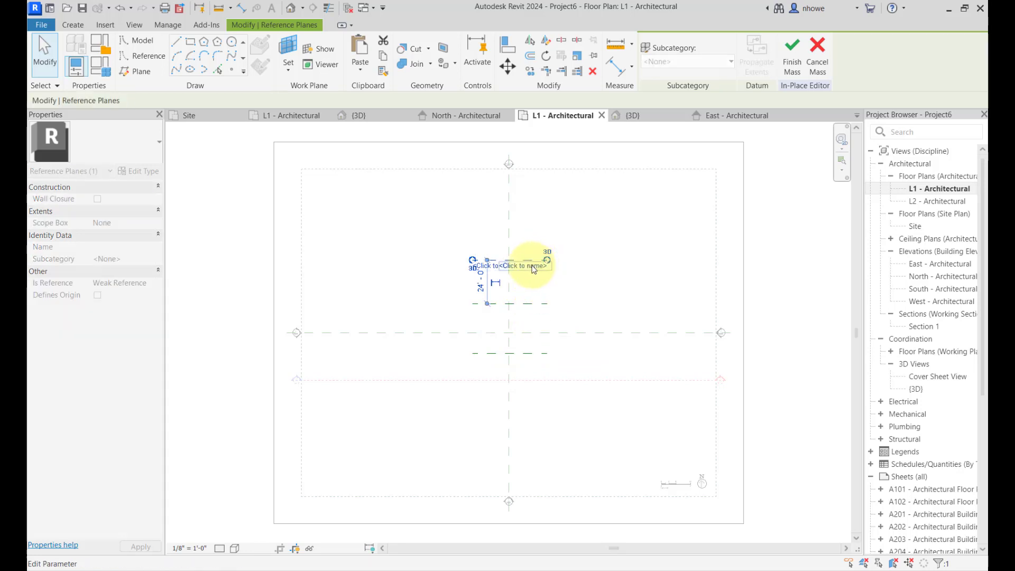
click(527, 269)
text(a)
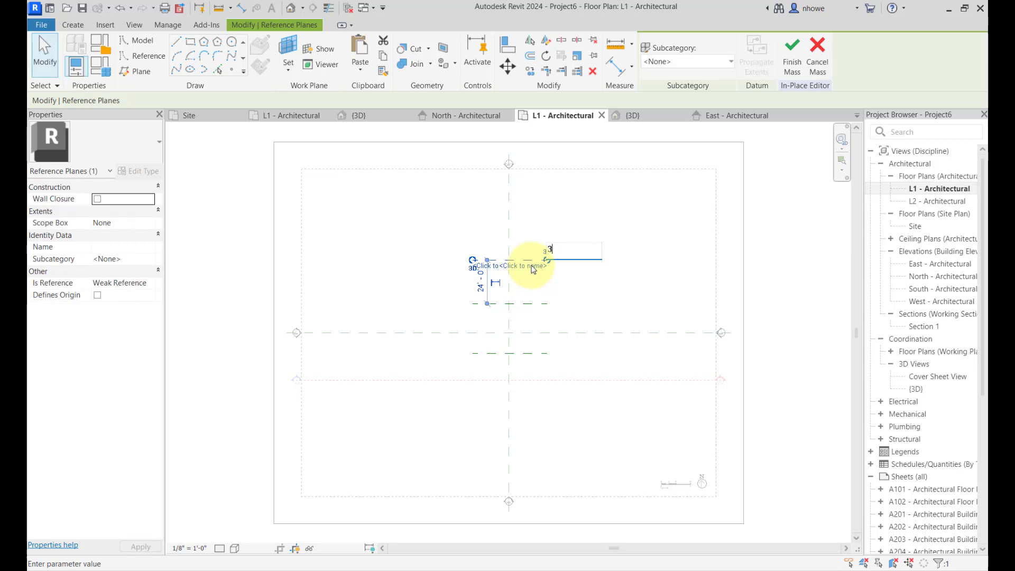
key(Return)
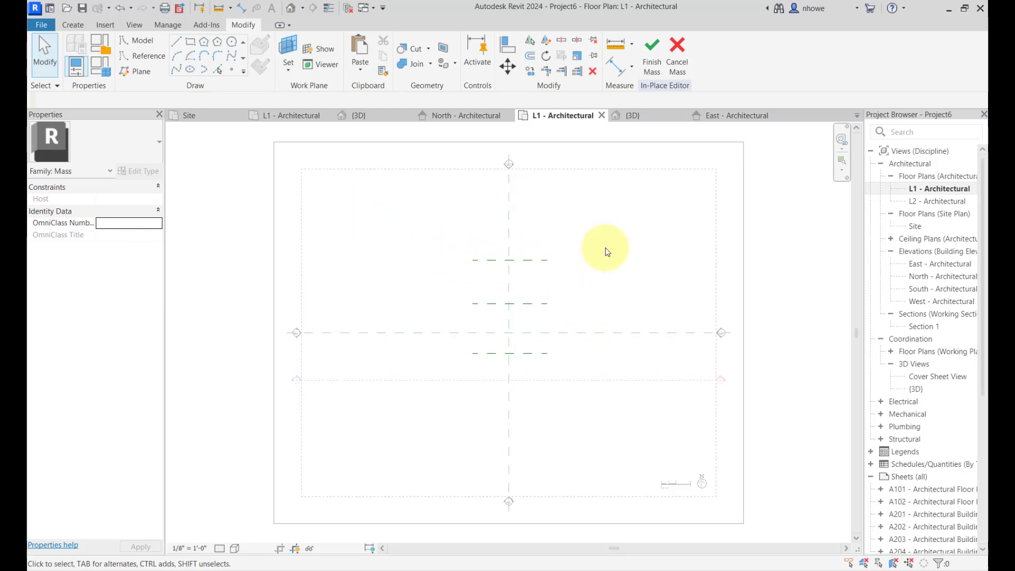
In the 3D view, sketch an S-shaped model-line spline with Reference Plane 1 as the placement plane
double_click(917, 389)
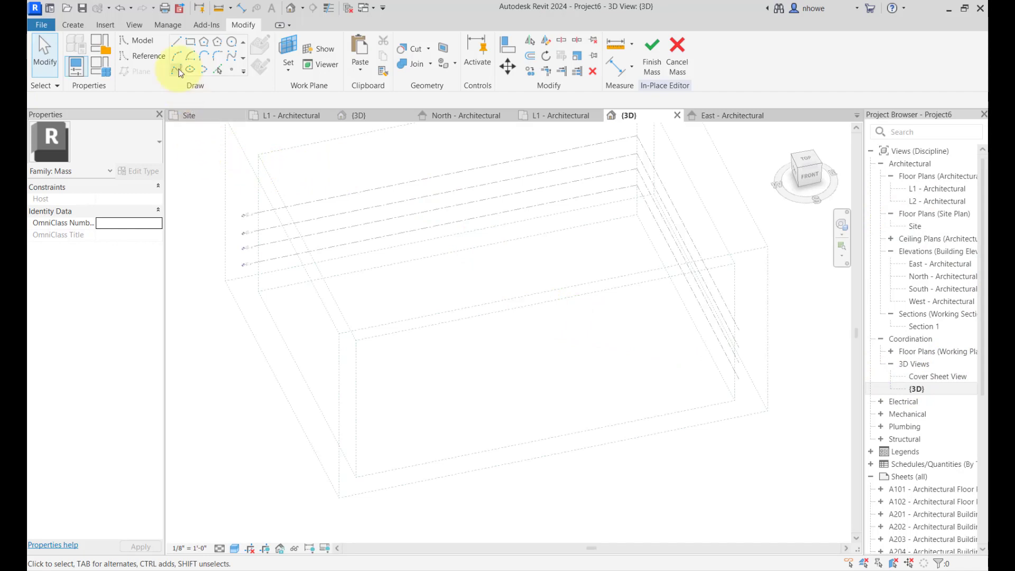
click(233, 69)
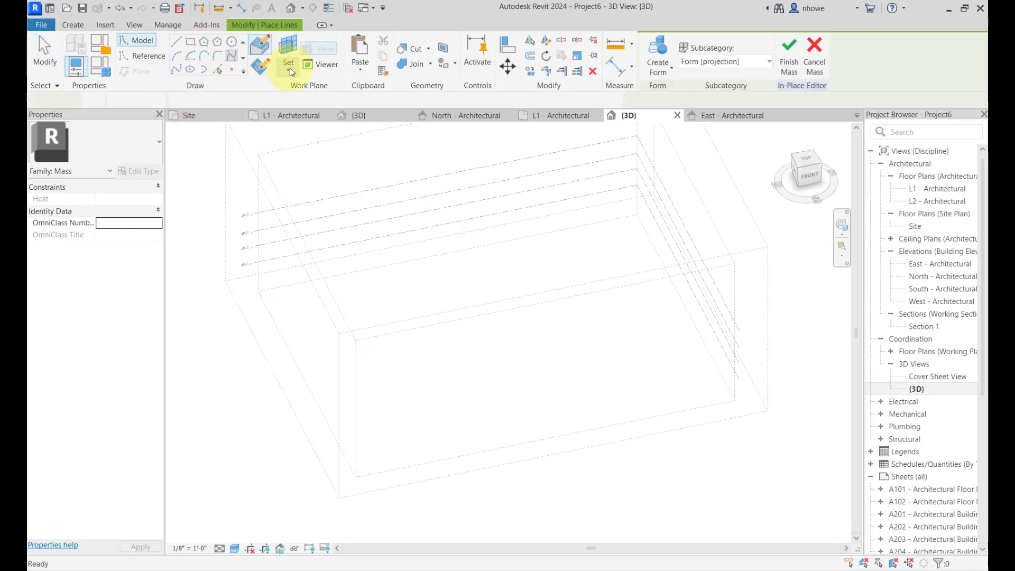
click(287, 47)
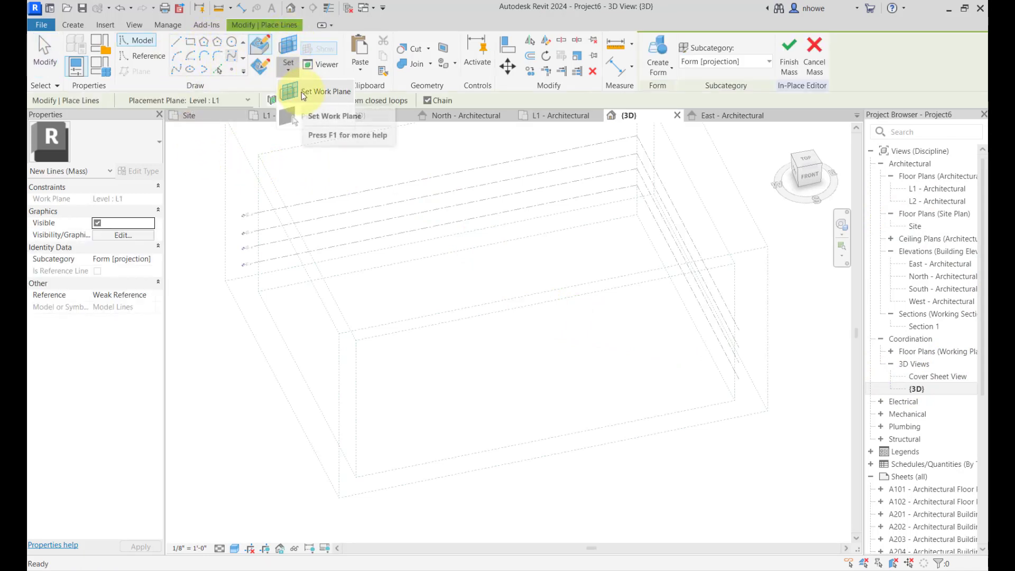
key(Escape)
key(Escape)
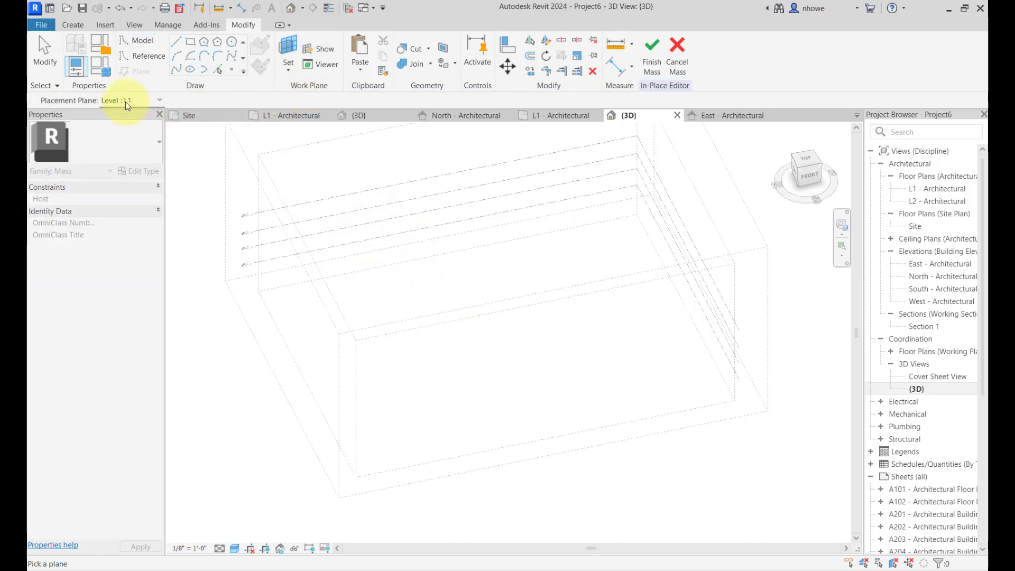
click(159, 100)
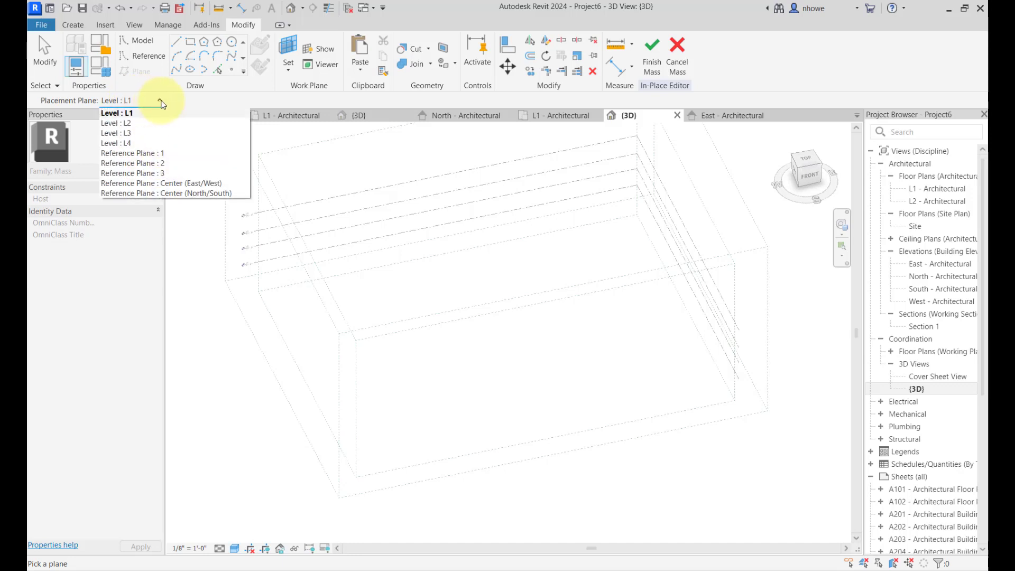
click(158, 157)
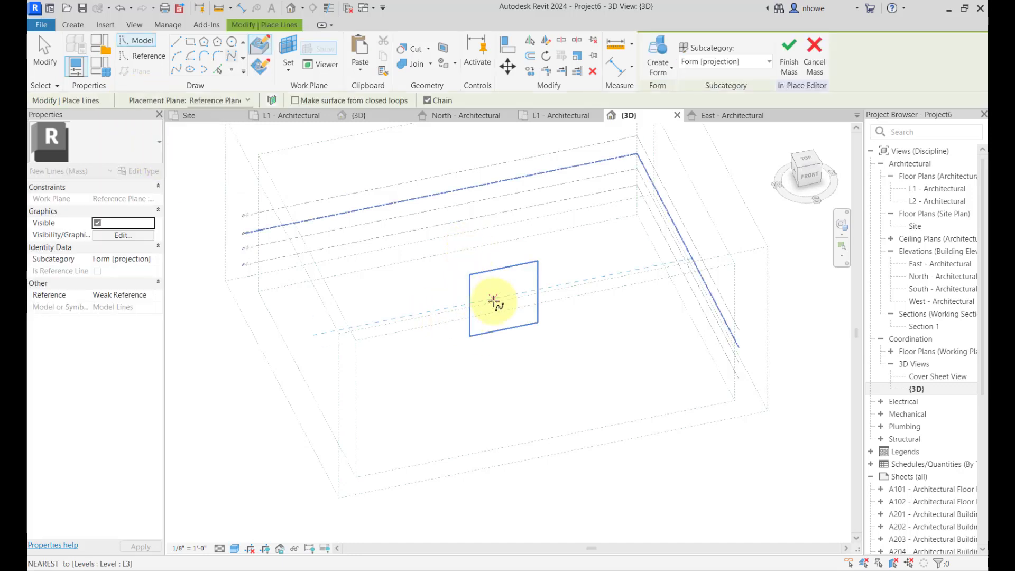
scroll(494, 288, up, 3)
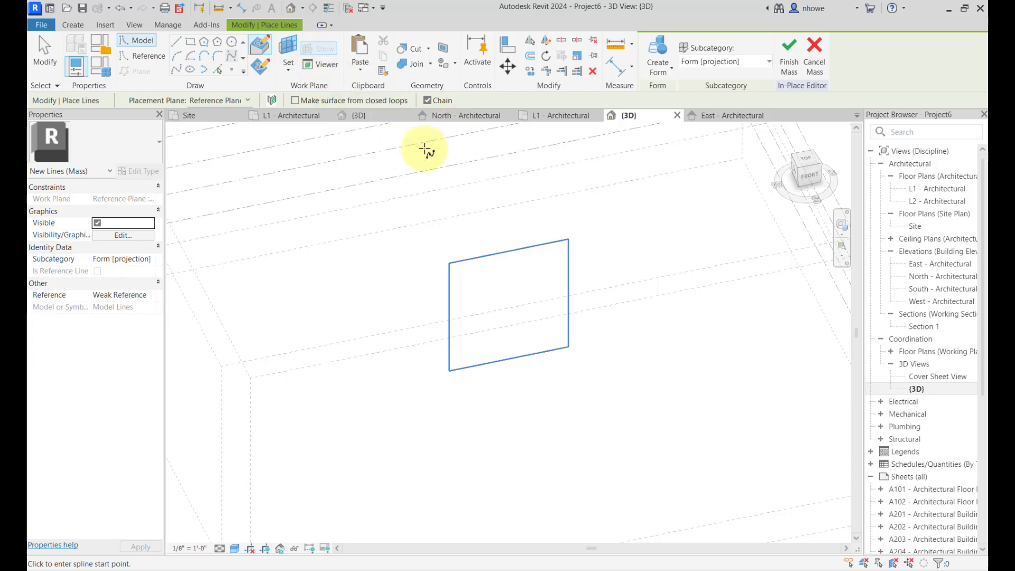
scroll(476, 305, up, 1)
scroll(477, 307, up, 1)
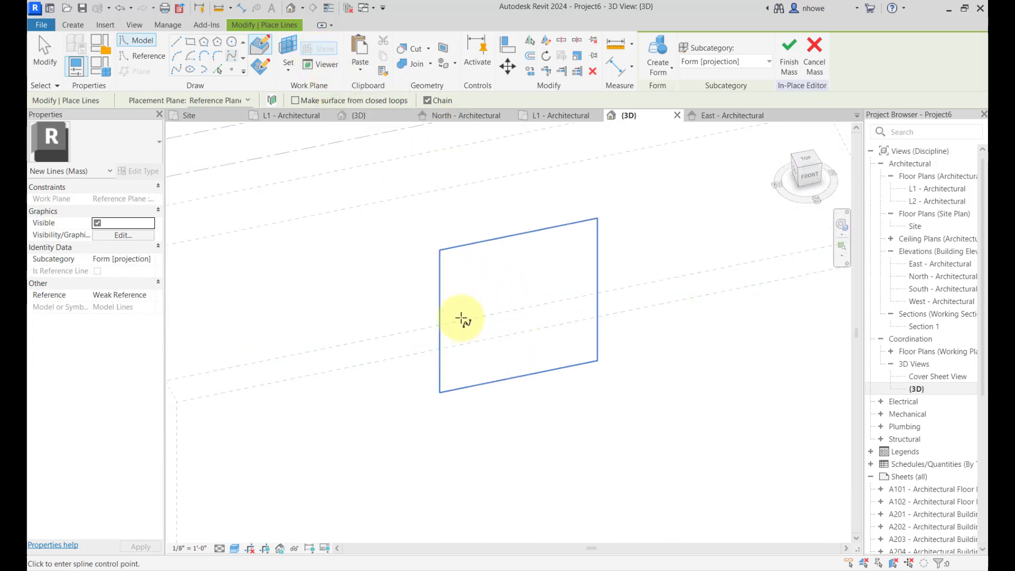
click(462, 318)
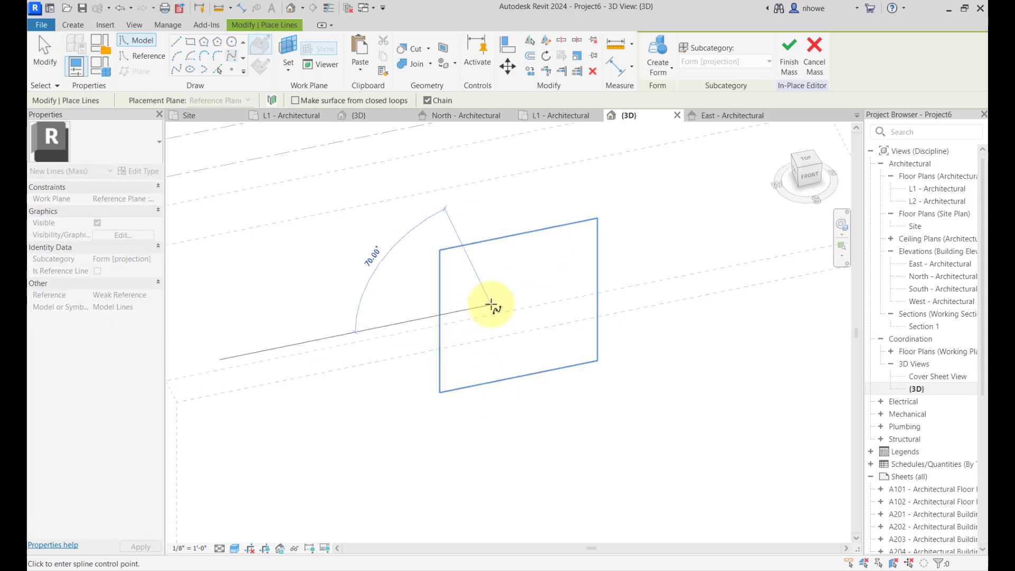
click(582, 317)
click(590, 287)
key(Escape)
key(Escape)
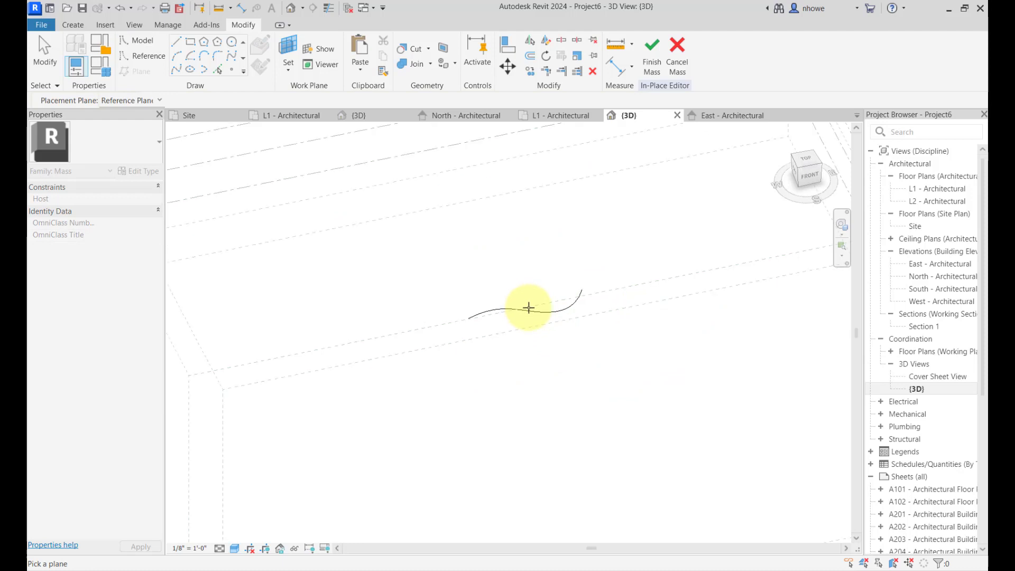
Sketch a second S-shaped model-line spline above the first one, using Reference Plane 2 as the placement plane
middle_drag(544, 324, 558, 370)
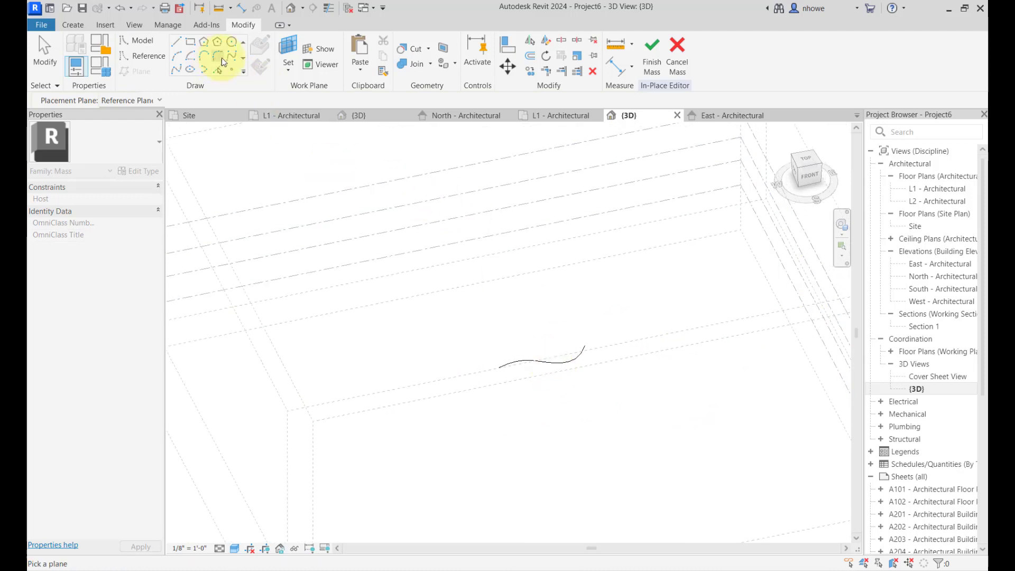
click(293, 68)
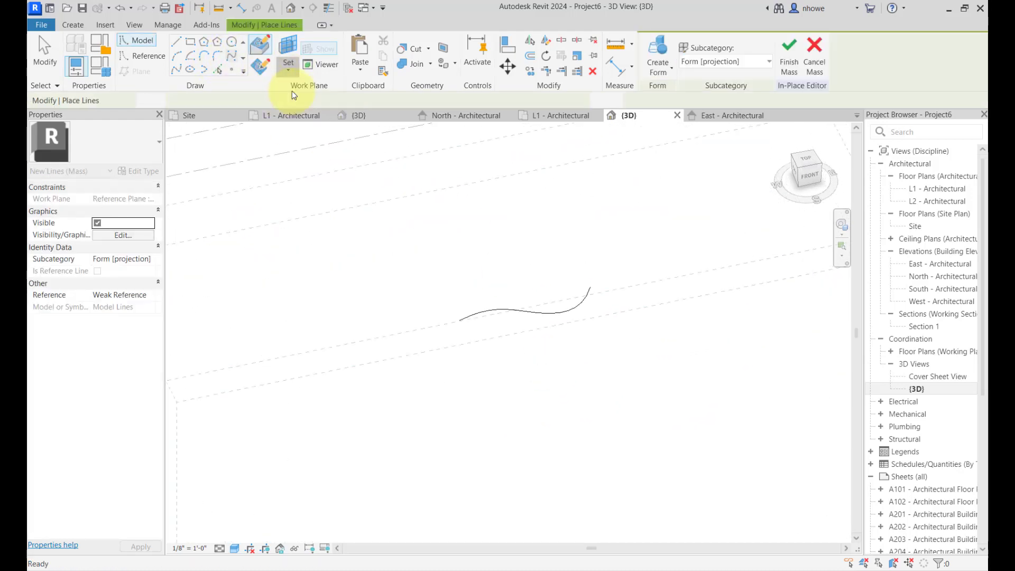
click(160, 102)
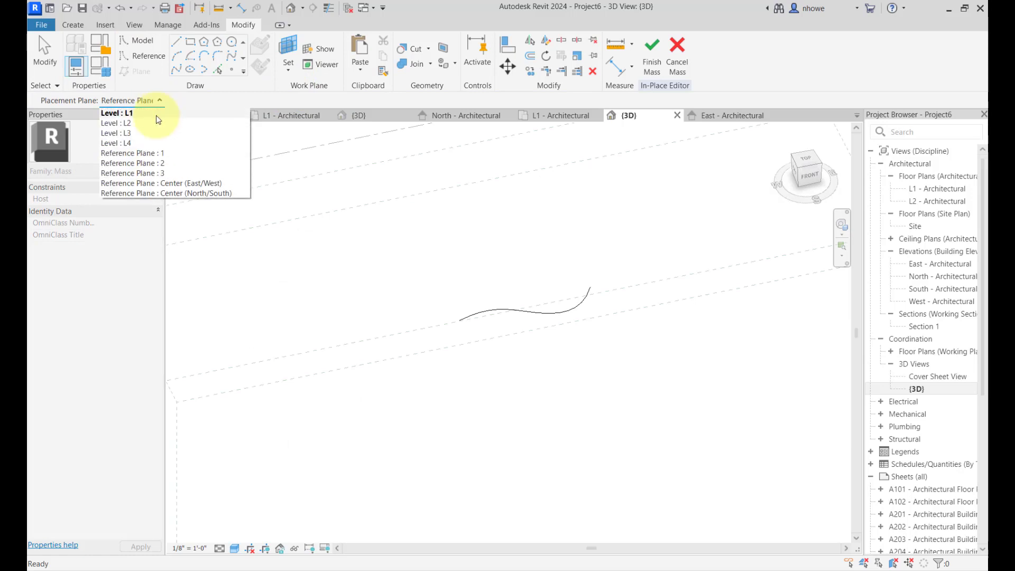
click(141, 161)
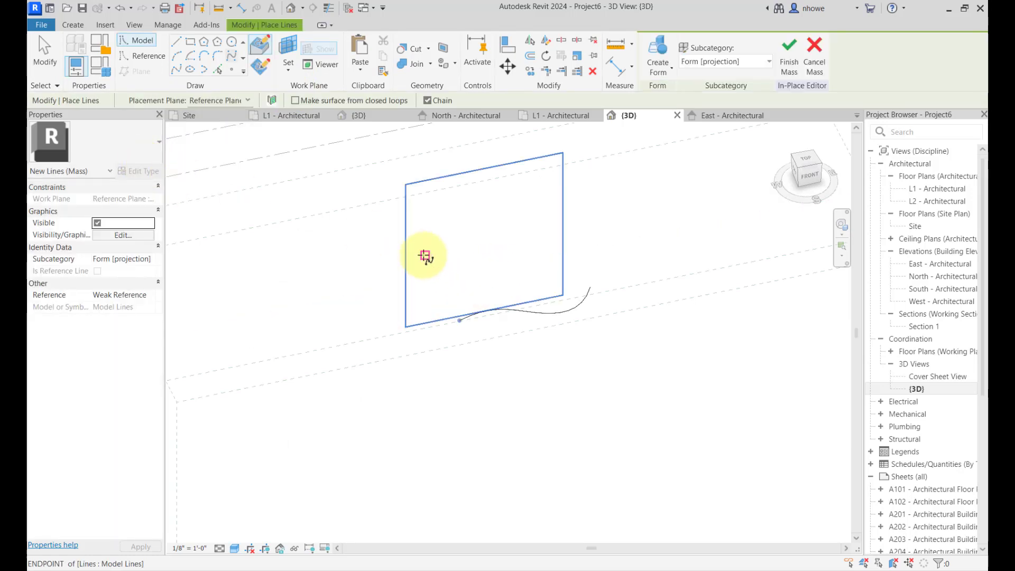
click(432, 208)
click(477, 271)
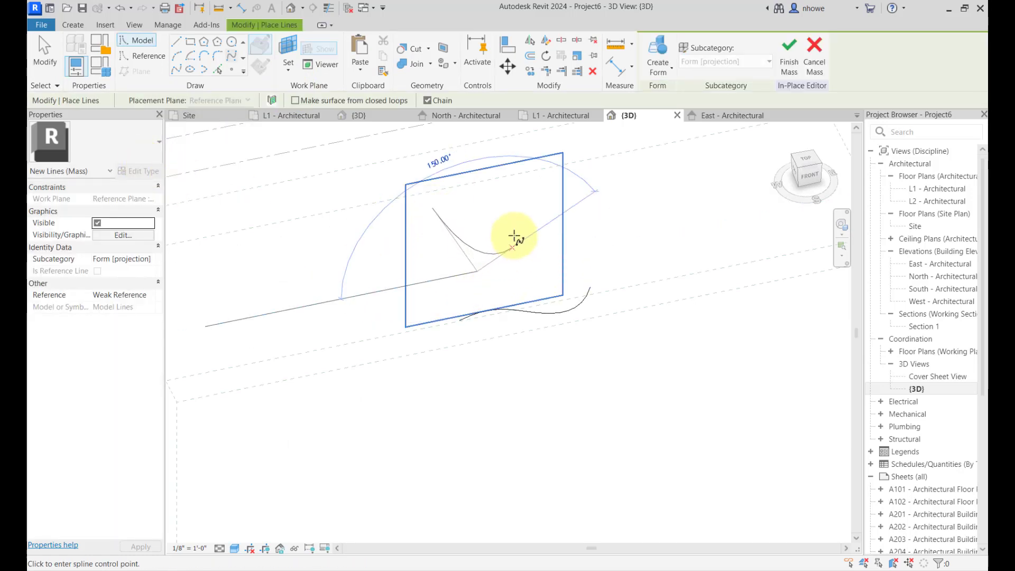
click(516, 210)
click(537, 279)
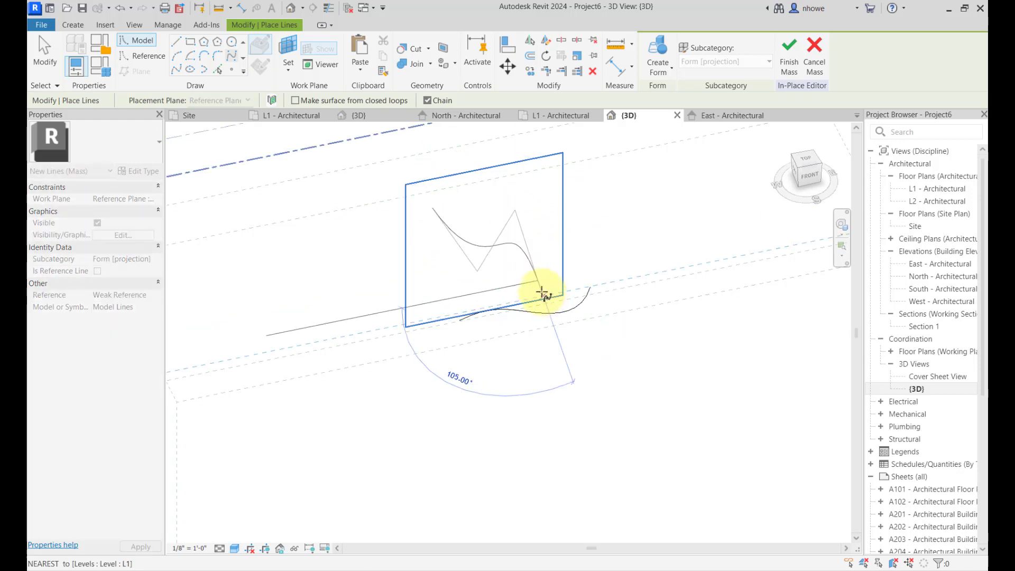
key(Escape)
key(Escape)
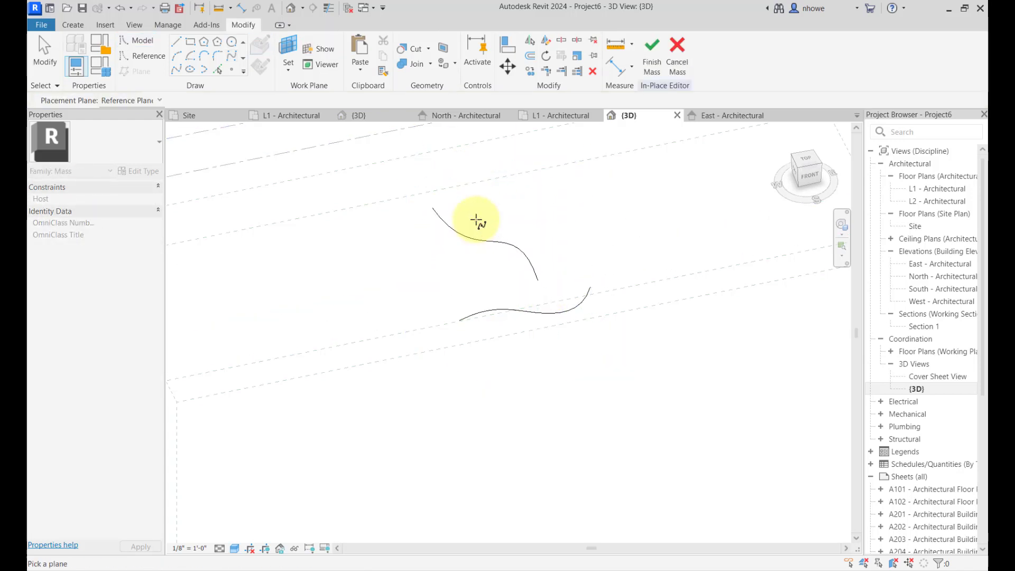
Sketch a third wavy model-line spline behind the other two, using Reference Plane 3 as the placement plane
middle_drag(515, 288, 585, 330)
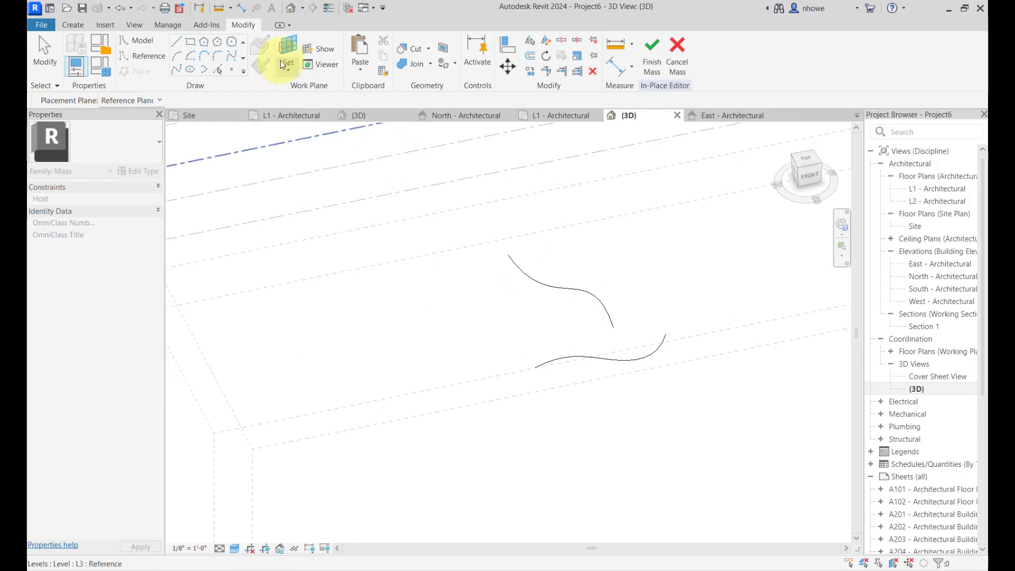
click(226, 55)
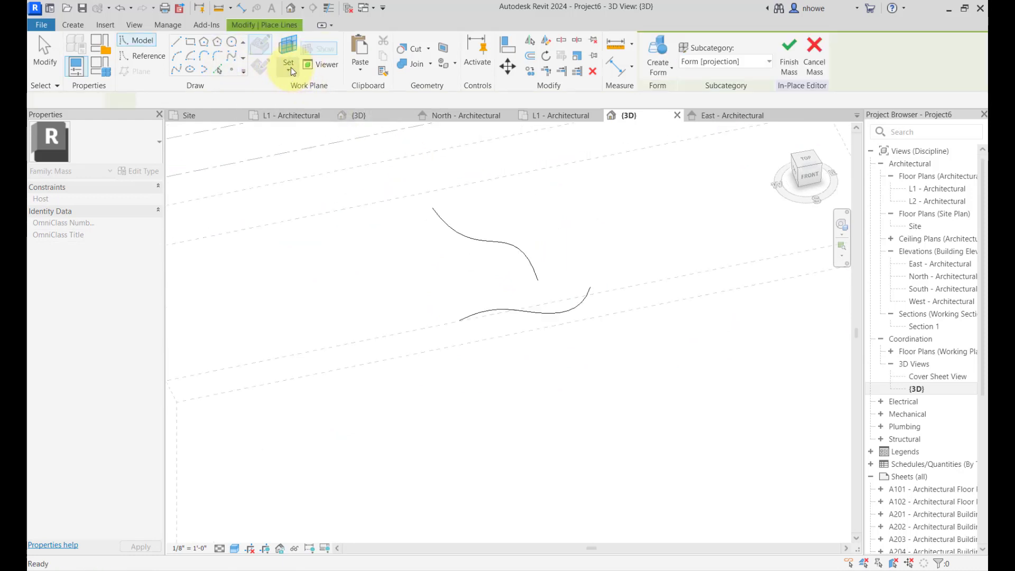
click(291, 67)
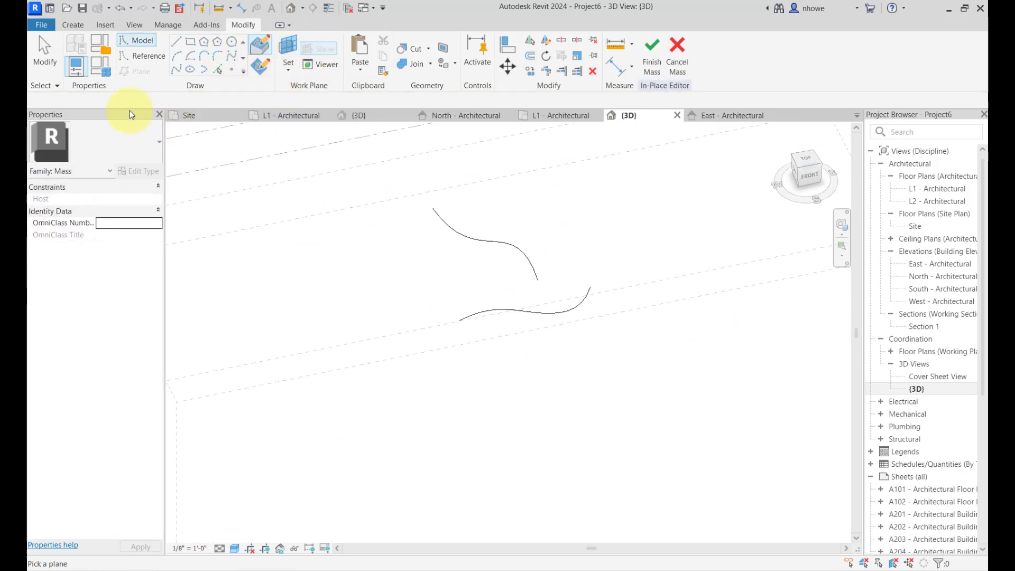
click(159, 100)
click(158, 175)
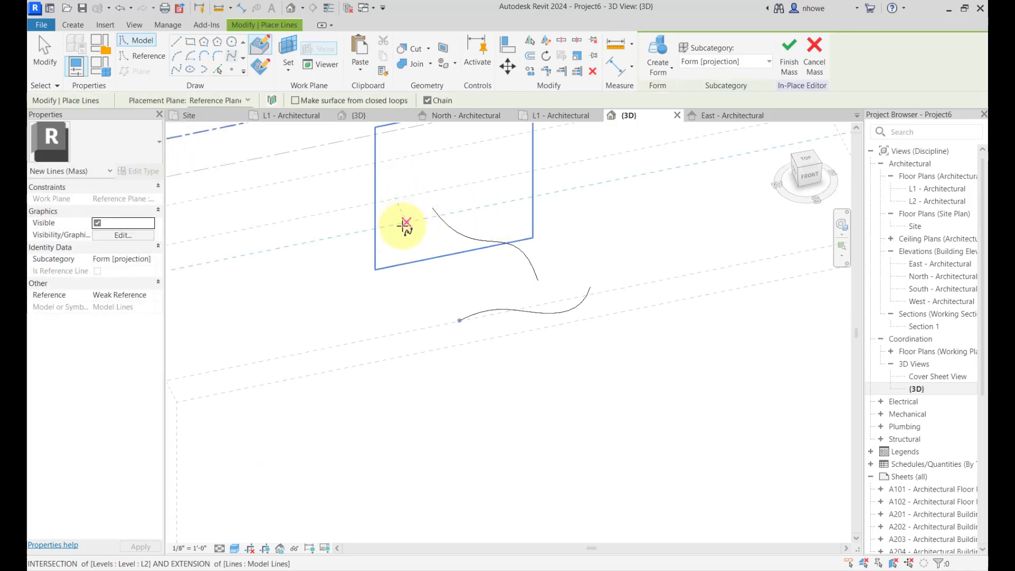
click(413, 205)
click(452, 155)
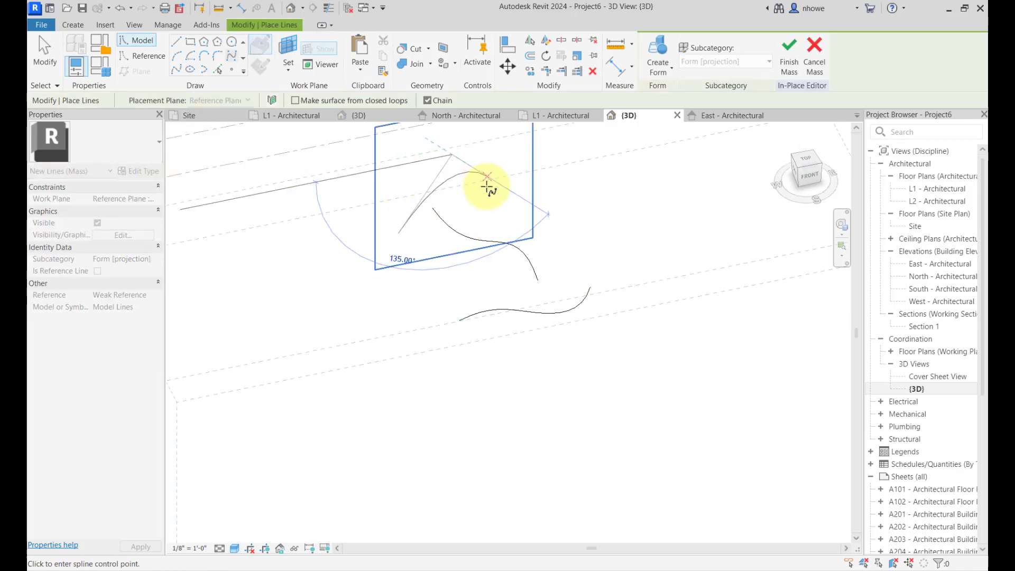
click(502, 210)
click(524, 172)
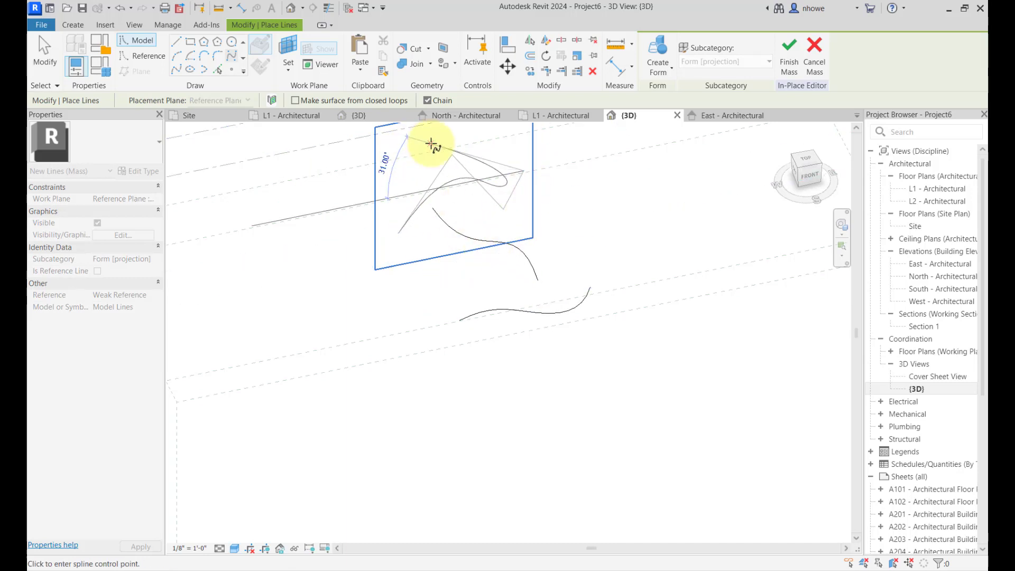
key(Escape)
Create a solid form from the three splines together and inspect the resulting surface from several angles
mouse_move(568, 225)
middle_down()
mouse_move(509, 265)
mouse_move(653, 276)
mouse_move(617, 245)
mouse_move(474, 181)
mouse_move(423, 263)
mouse_move(592, 259)
mouse_move(594, 247)
mouse_move(555, 226)
middle_up()
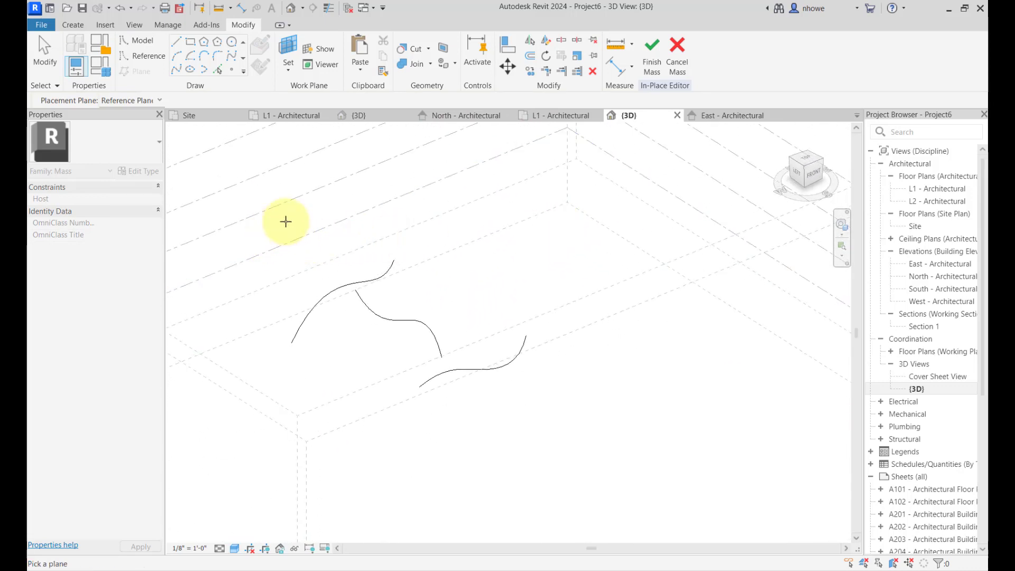
click(45, 55)
drag(202, 180, 471, 381)
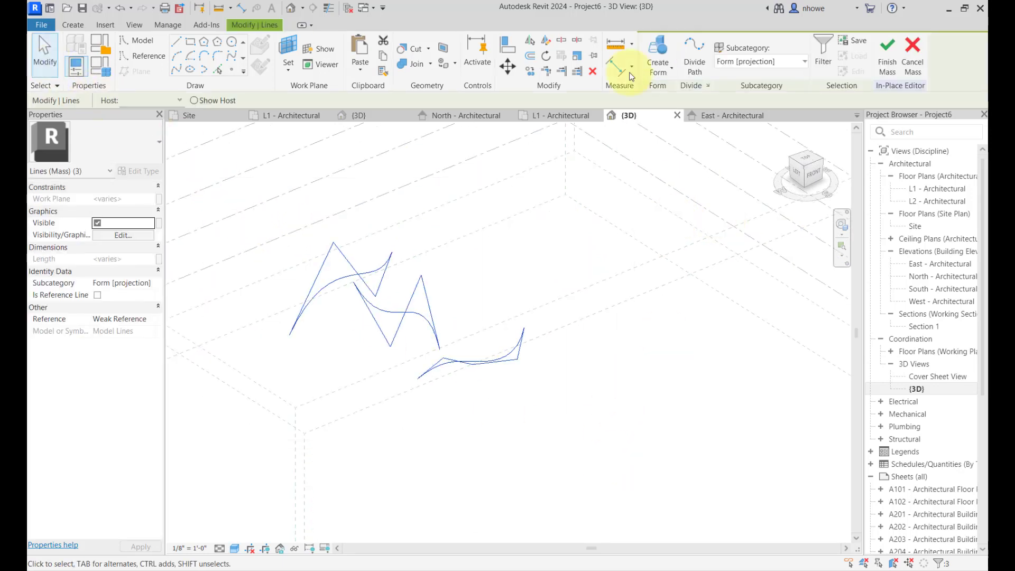
click(661, 68)
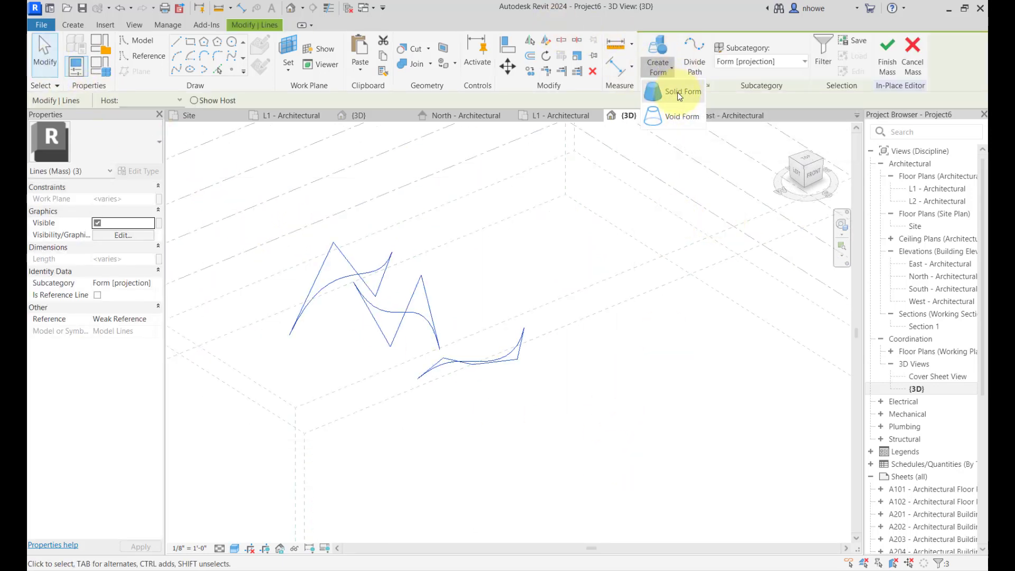
click(677, 92)
click(621, 240)
shift+middle_drag(612, 328, 652, 354)
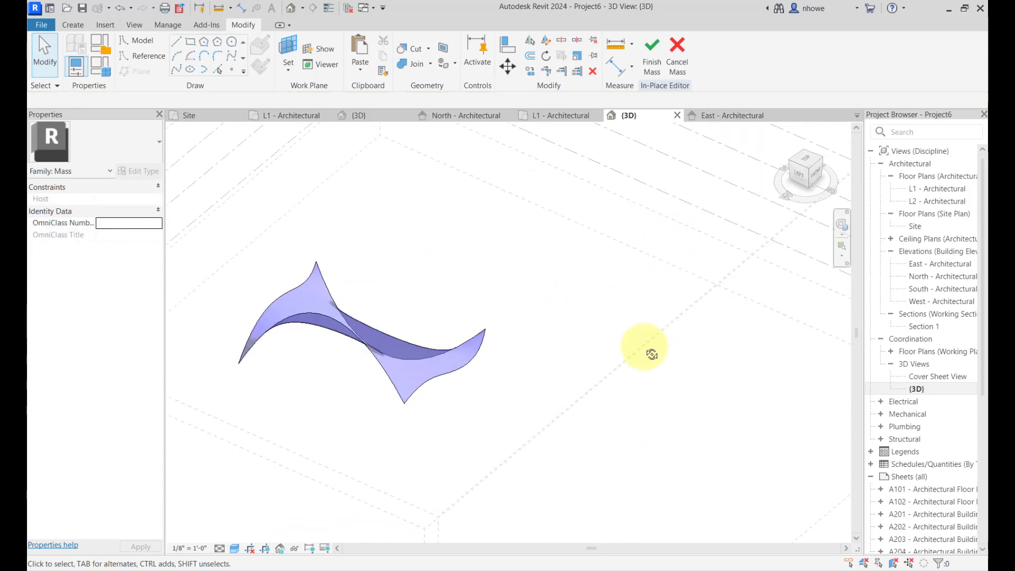
shift+middle_drag(476, 352, 436, 328)
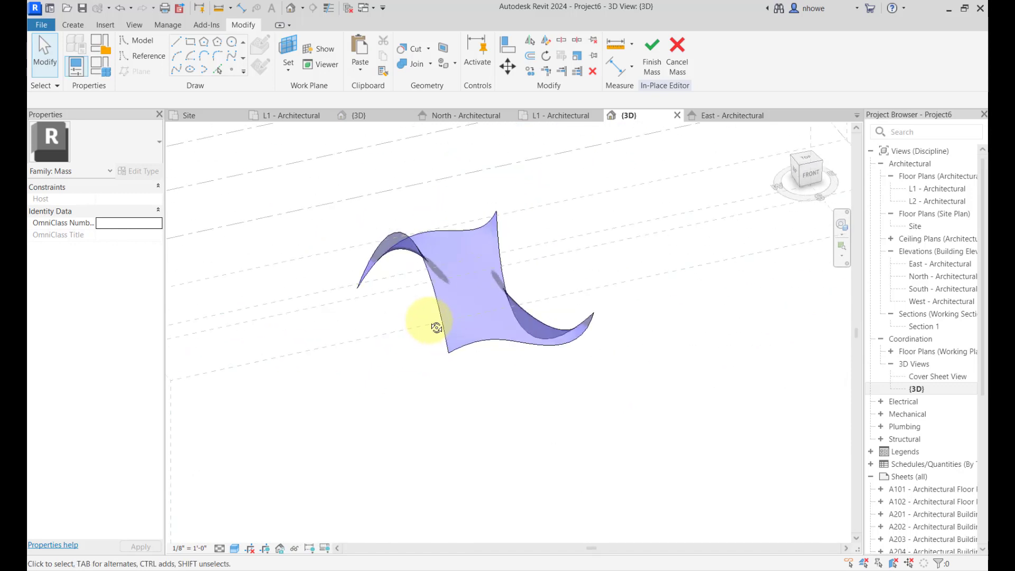
Raise the lower control point of the form's middle profile to reshape the surface
click(422, 253)
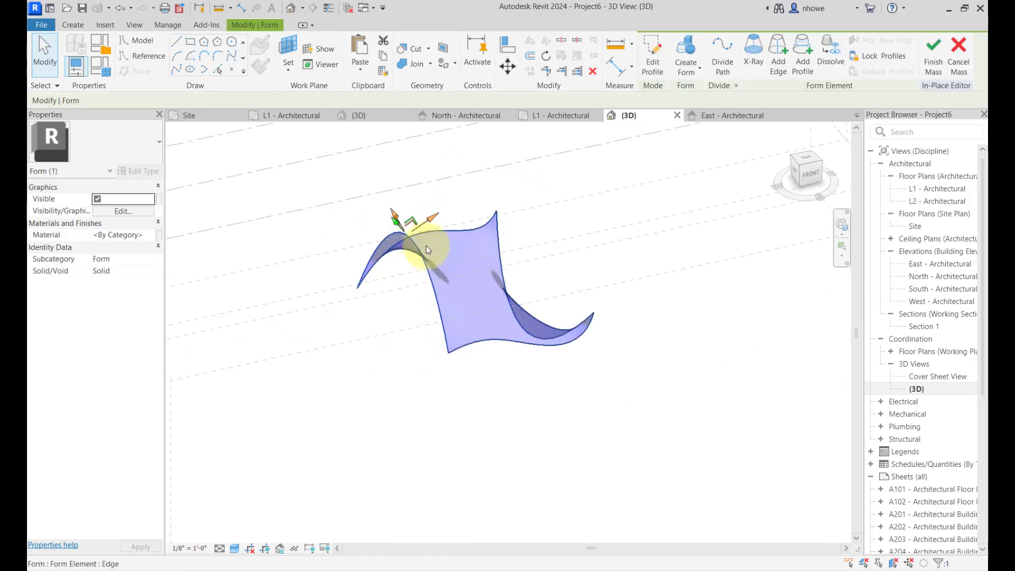
scroll(427, 250, up, 2)
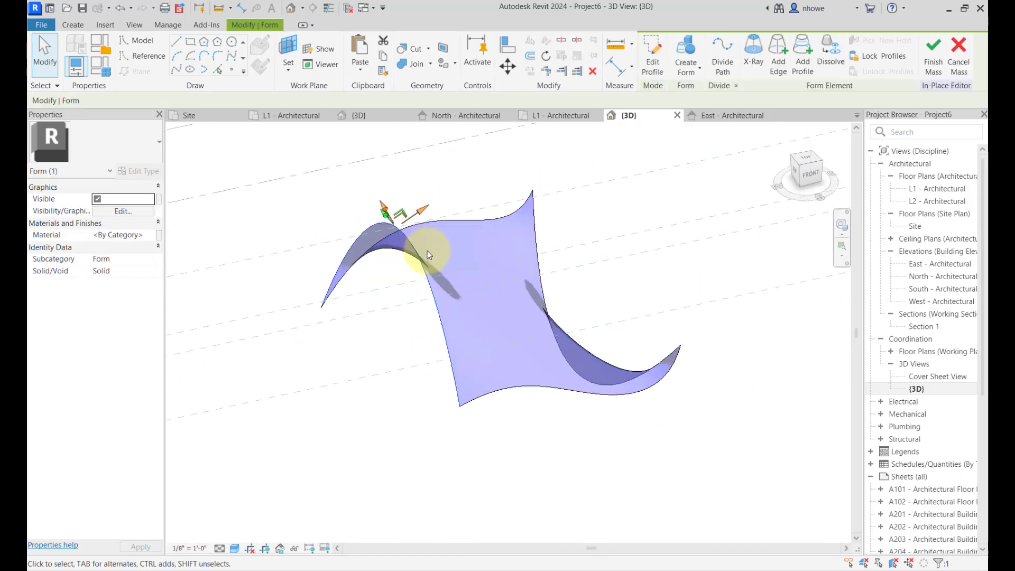
click(537, 308)
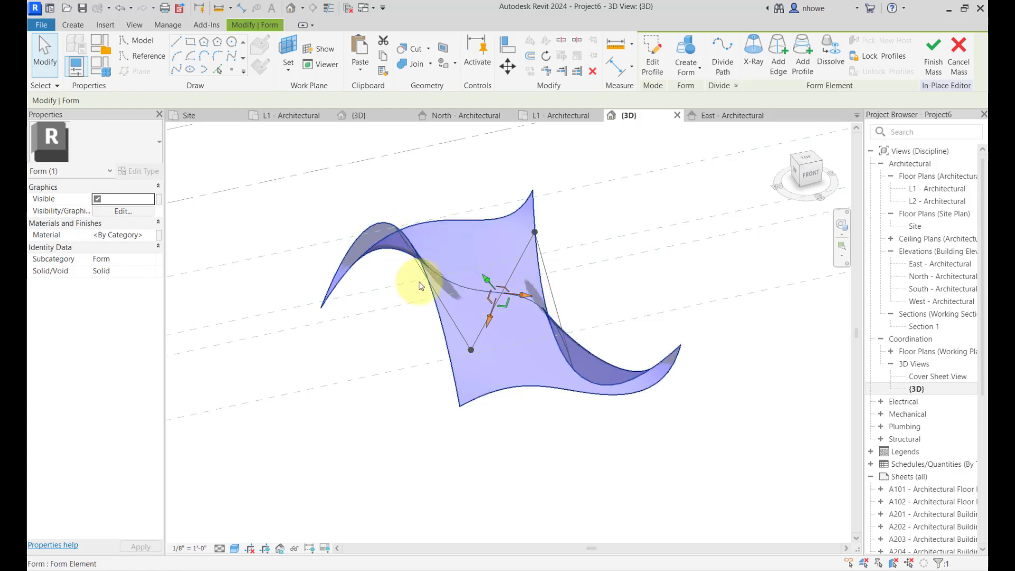
click(471, 349)
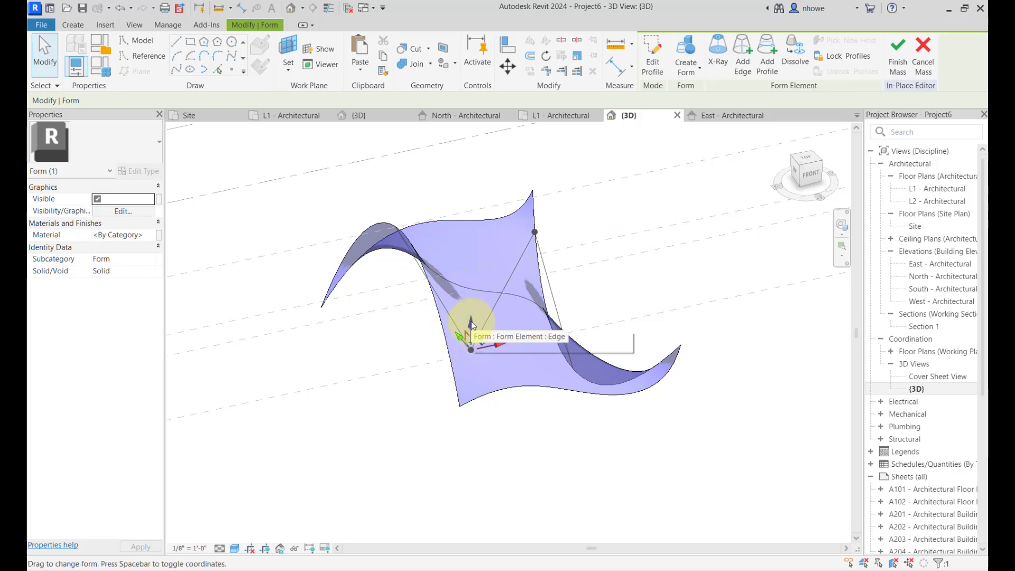
drag(464, 333, 487, 269)
shift+middle_drag(462, 326, 396, 333)
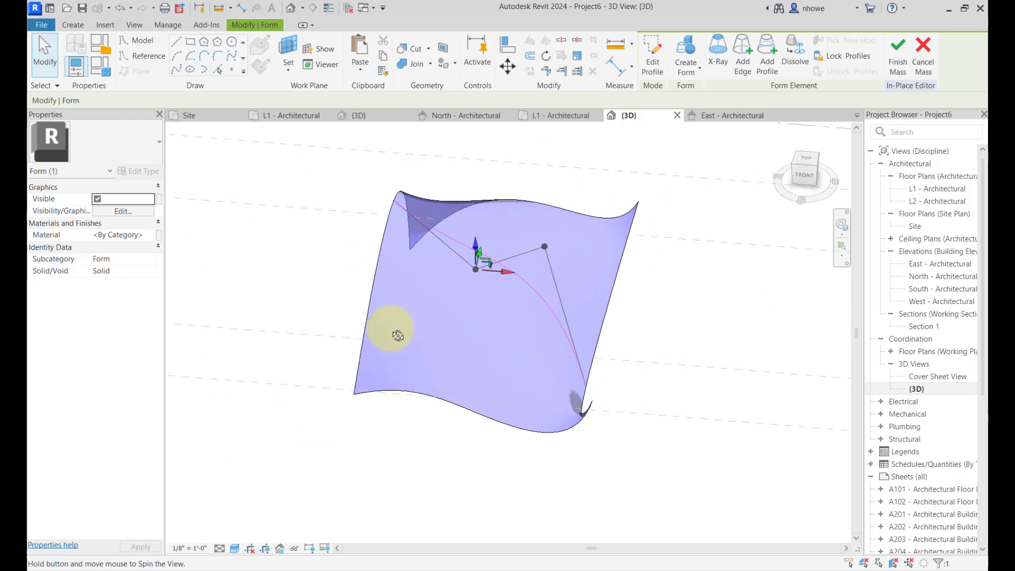
Lower the other control point of the form's middle profile so the surface dips on that side
click(544, 246)
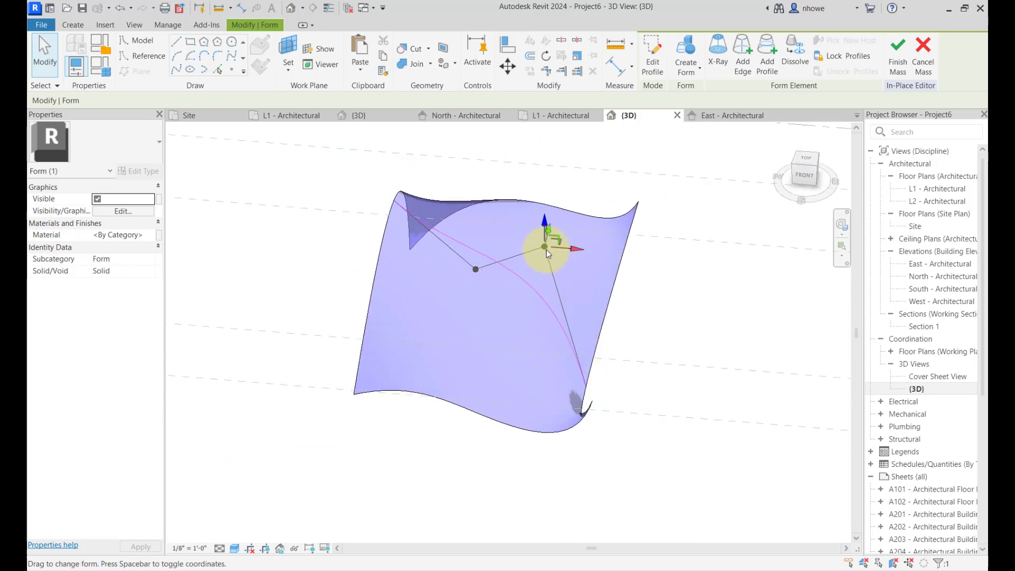
drag(537, 285, 542, 360)
shift+middle_drag(594, 333, 428, 339)
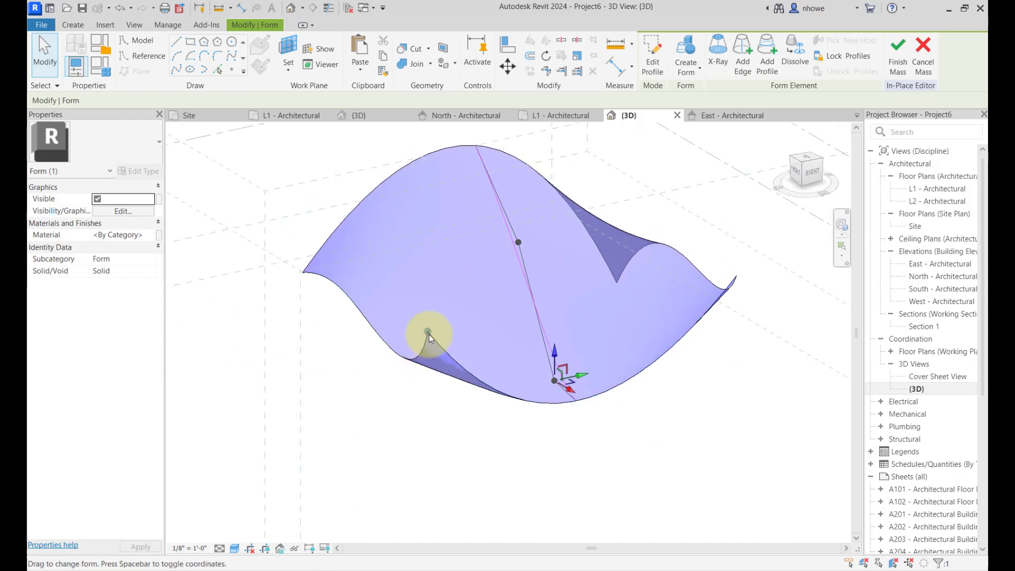
Lower the form's upturned front corner vertex and raise the front edge's control point nearest that corner
click(429, 333)
drag(430, 309, 426, 356)
shift+middle_drag(456, 362, 501, 375)
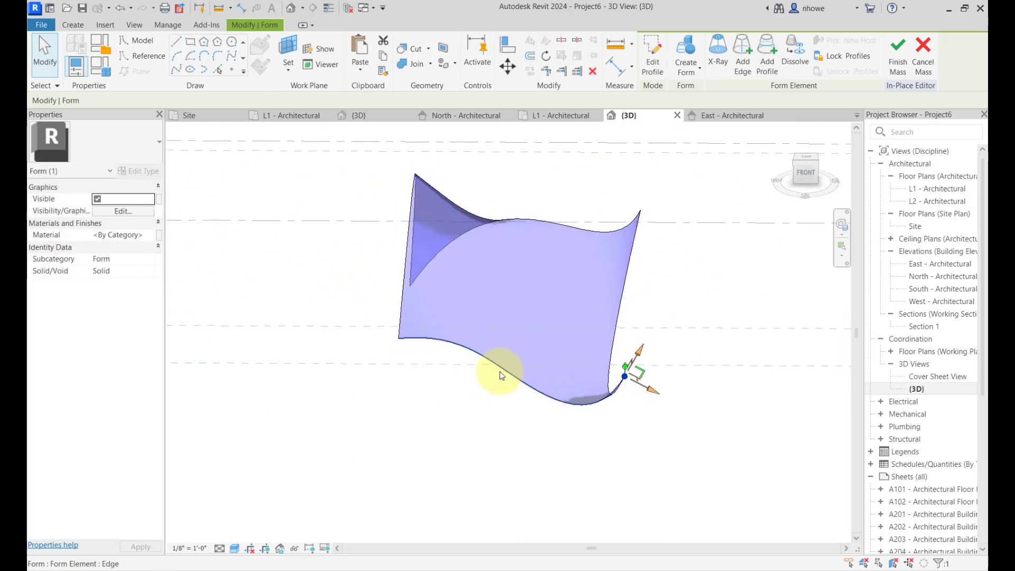
click(505, 373)
click(596, 424)
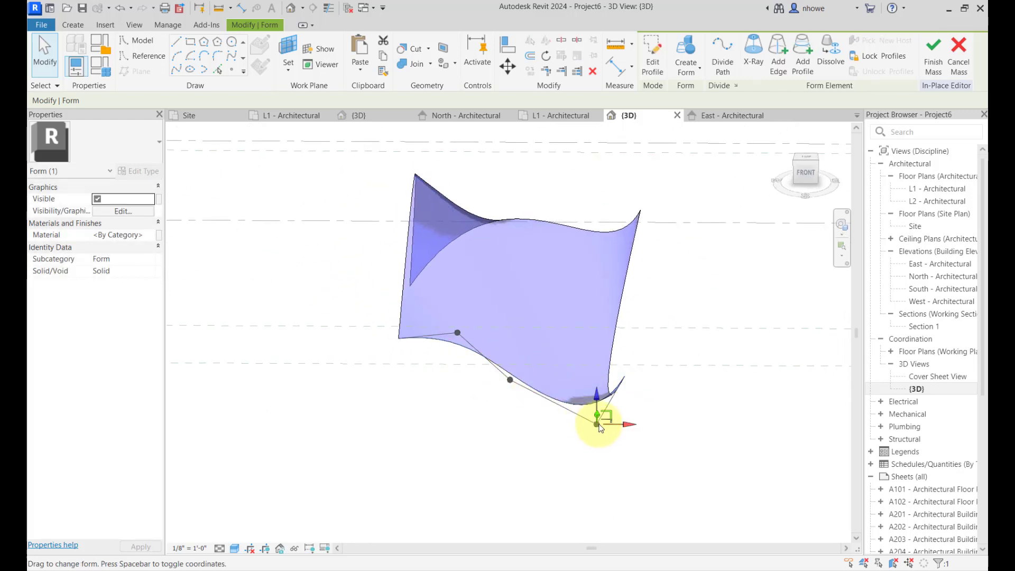
drag(597, 398, 613, 249)
Finish the in-place mass and select it in the 3D view
shift+middle_drag(673, 353, 762, 222)
click(898, 57)
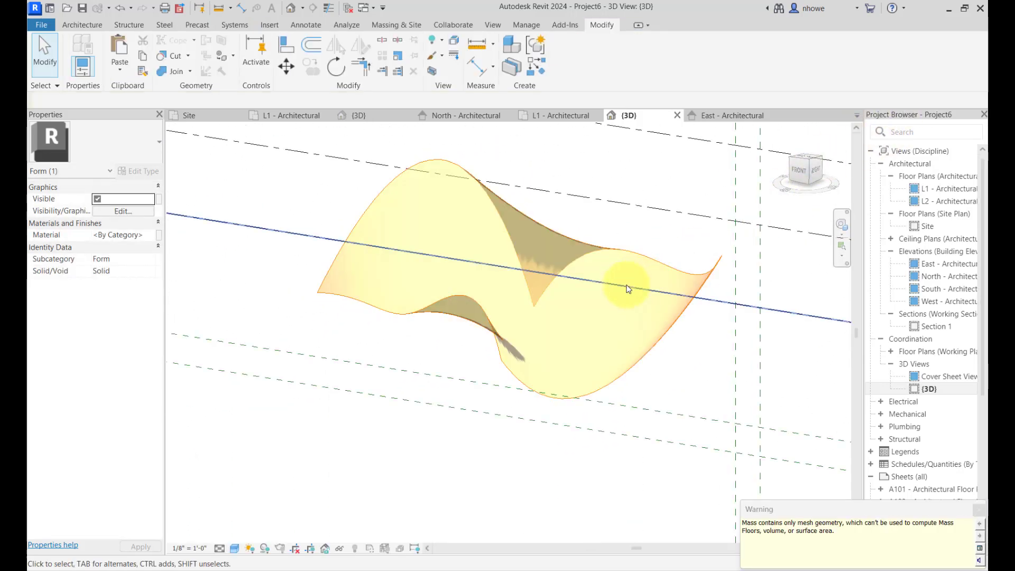
click(628, 283)
click(657, 254)
click(653, 265)
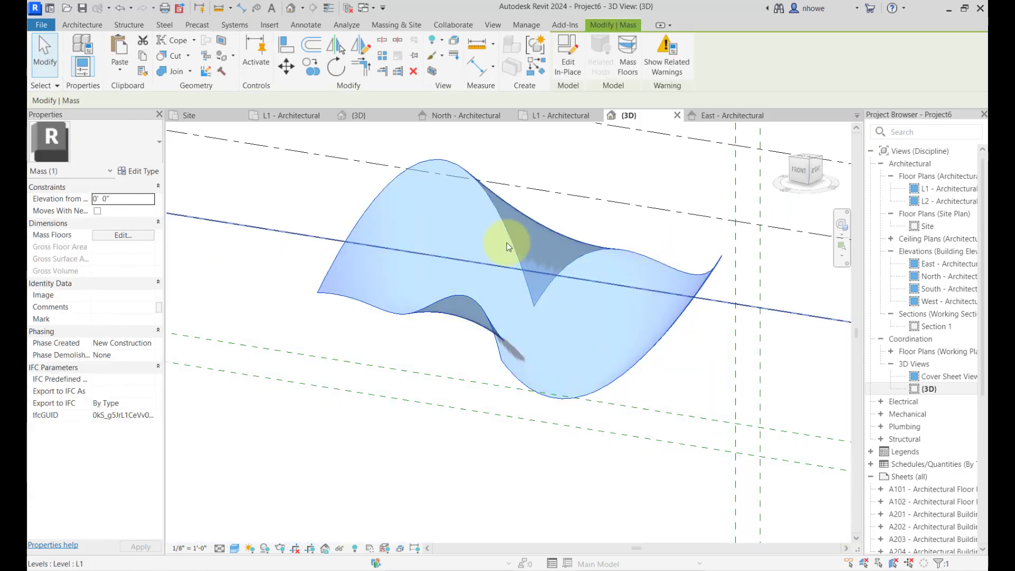
Place a Generic - 8" wall by face on the mass's curved surface, inspect it, and undo the placement
click(82, 24)
click(79, 67)
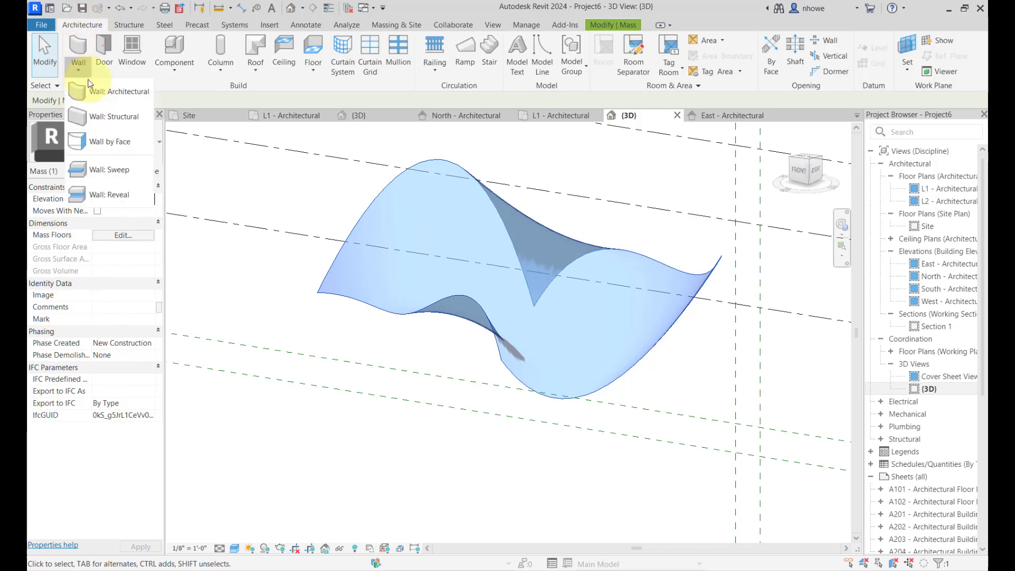
click(110, 139)
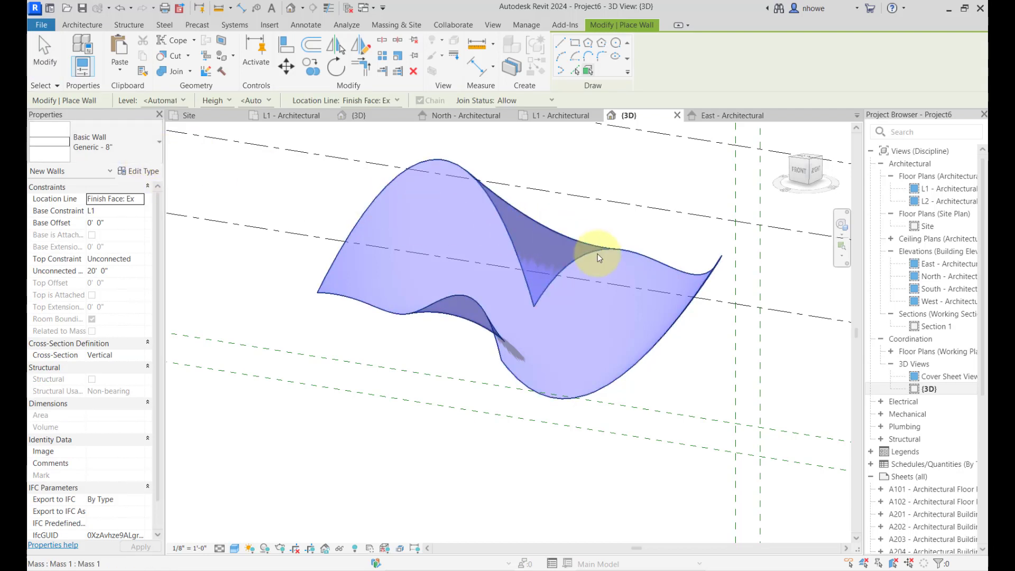
click(503, 360)
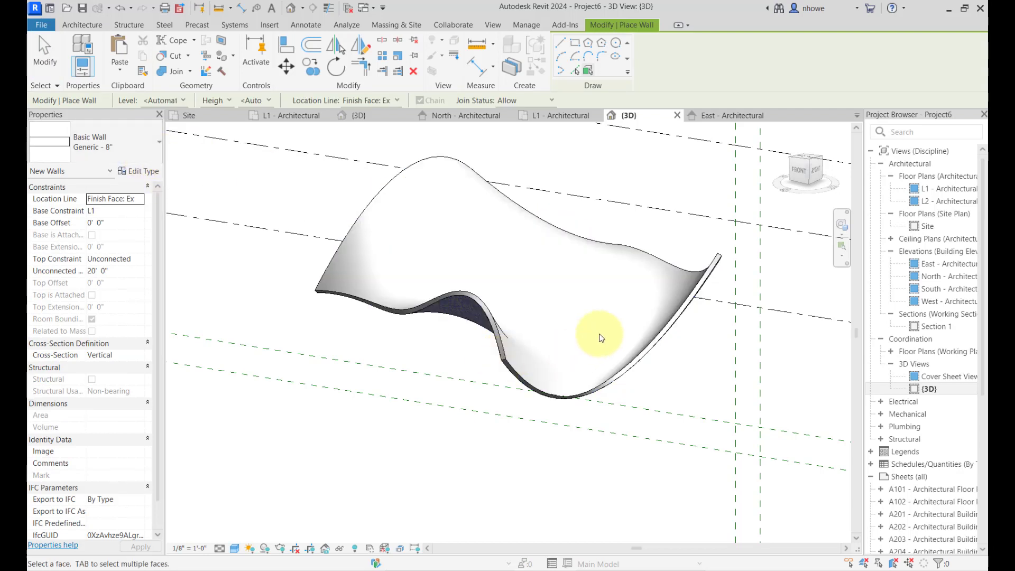
mouse_move(601, 336)
shift+middle_down()
mouse_move(541, 331)
mouse_move(523, 220)
mouse_move(612, 322)
shift+middle_up()
click(393, 317)
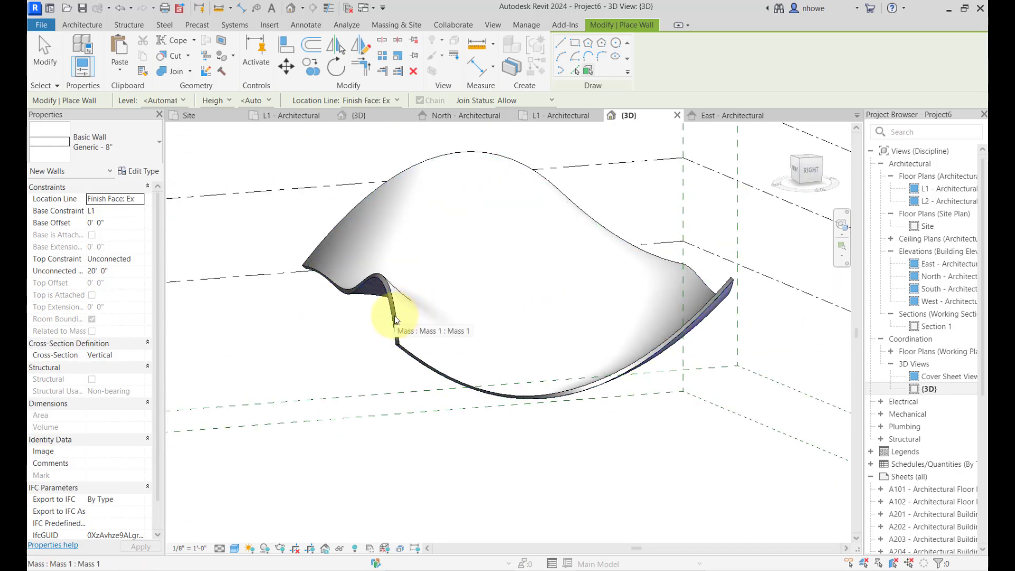
click(508, 159)
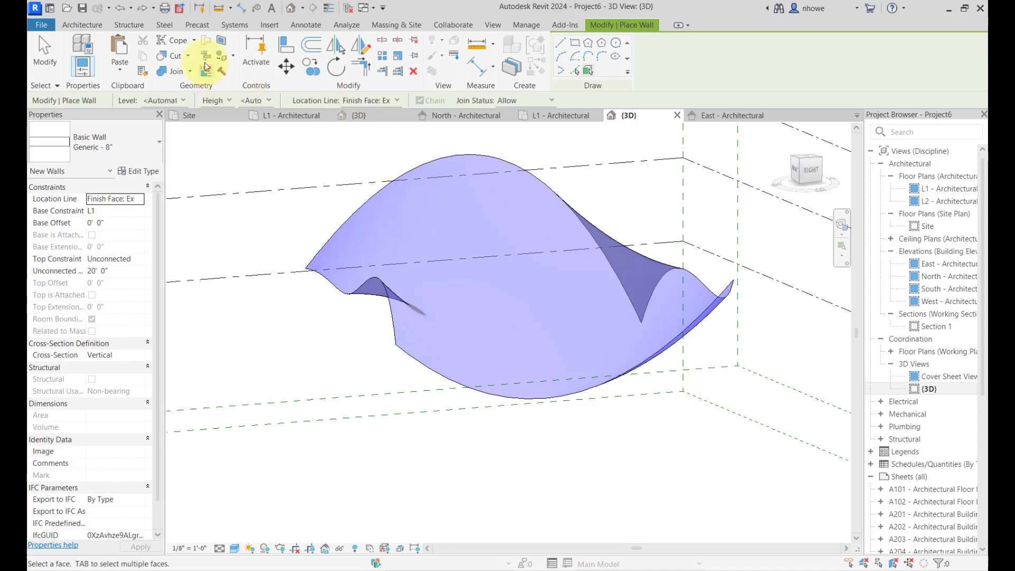
Try to create a Generic - 9" roof by face on the mass's curved surface, with L4 as the reference level
click(83, 24)
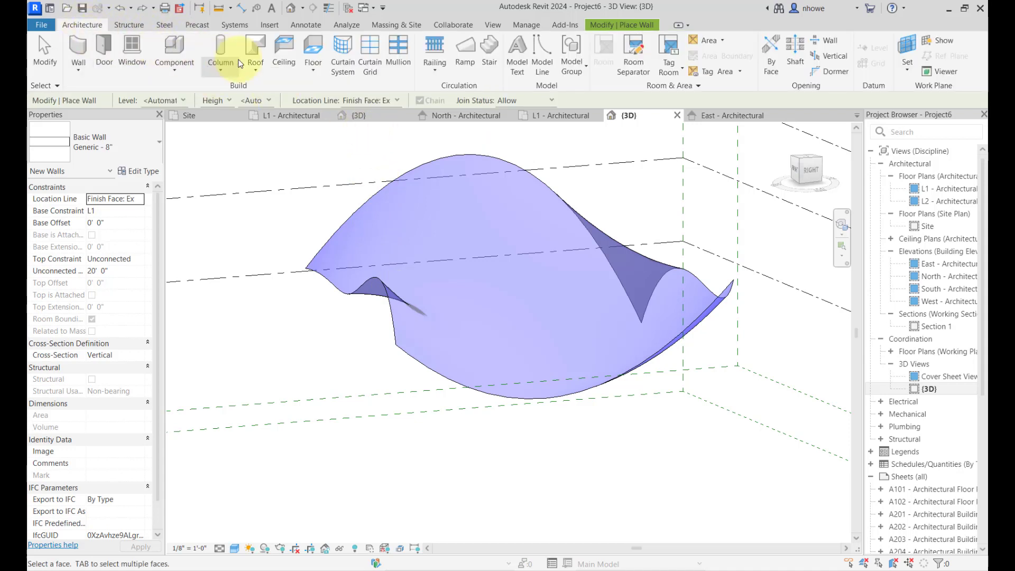
click(255, 68)
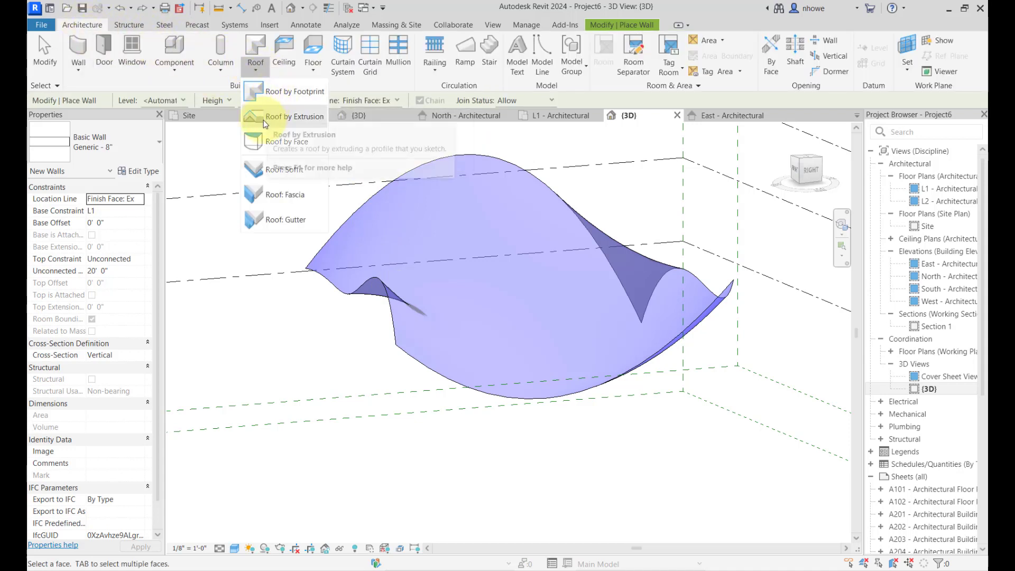
click(274, 146)
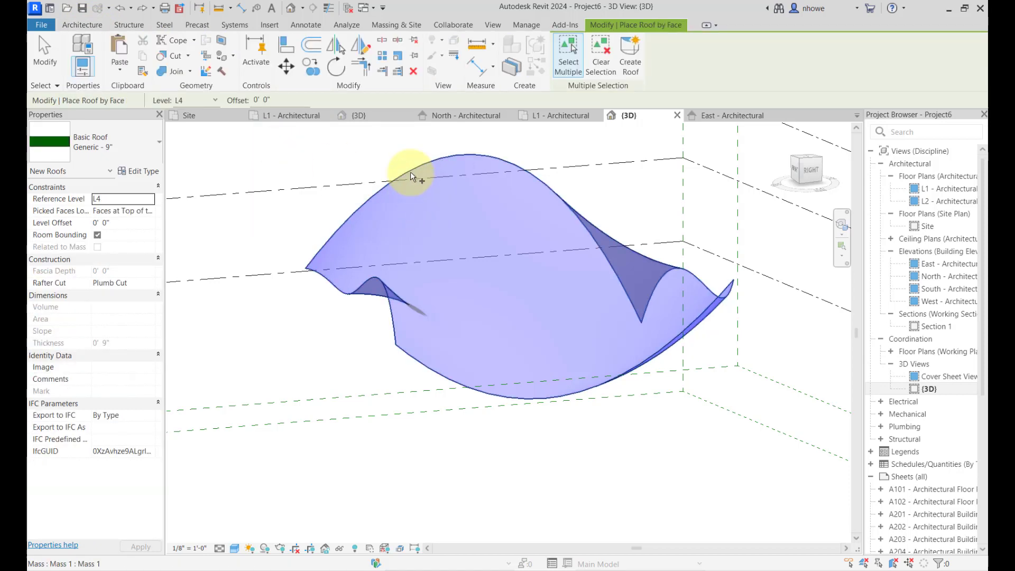
click(409, 171)
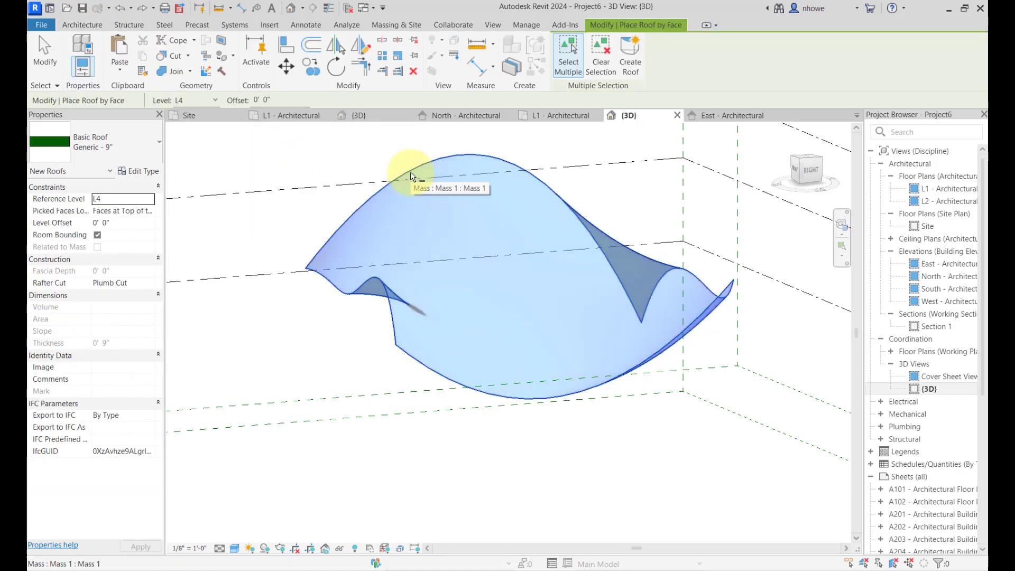
click(373, 196)
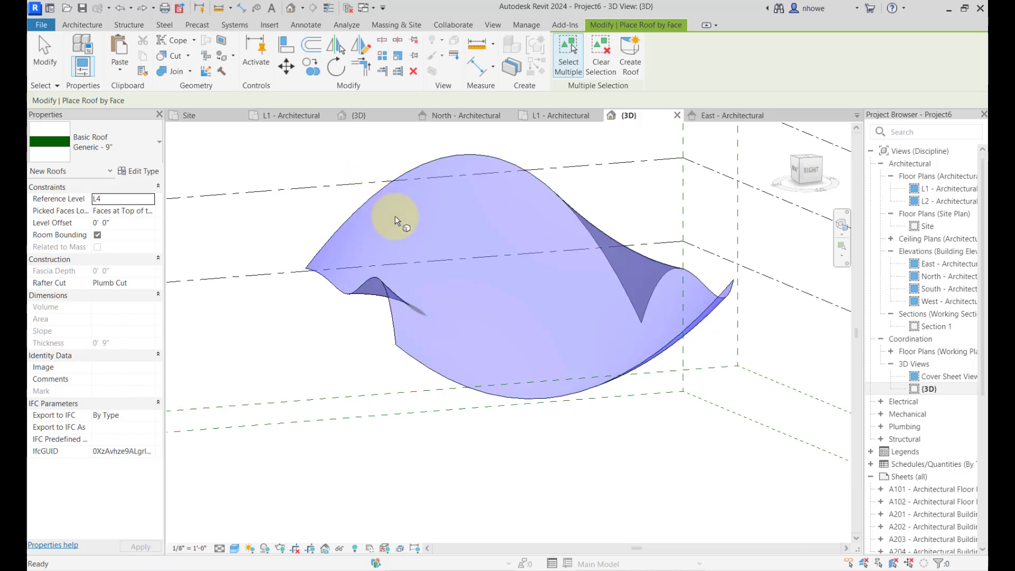
Place a Generic - 8" wall by face on the mass's curved surface and leave the wall command
key(w)
key(a)
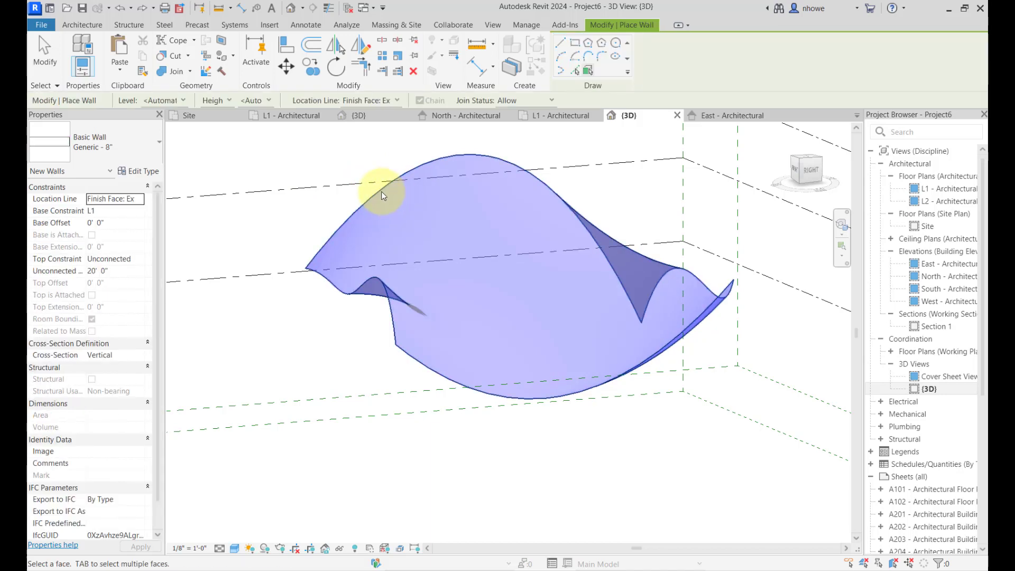
mouse_move(382, 192)
shift+middle_down()
mouse_move(336, 236)
mouse_move(391, 278)
mouse_move(534, 224)
mouse_move(673, 213)
mouse_move(691, 272)
mouse_move(664, 330)
mouse_move(603, 351)
mouse_move(601, 310)
mouse_move(626, 254)
mouse_move(631, 293)
shift+middle_up()
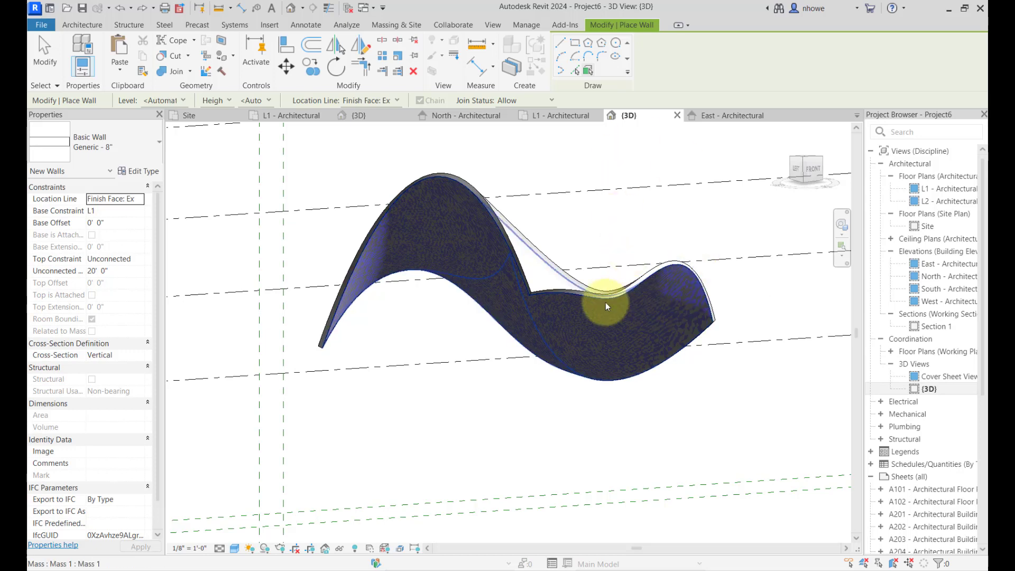
key(Escape)
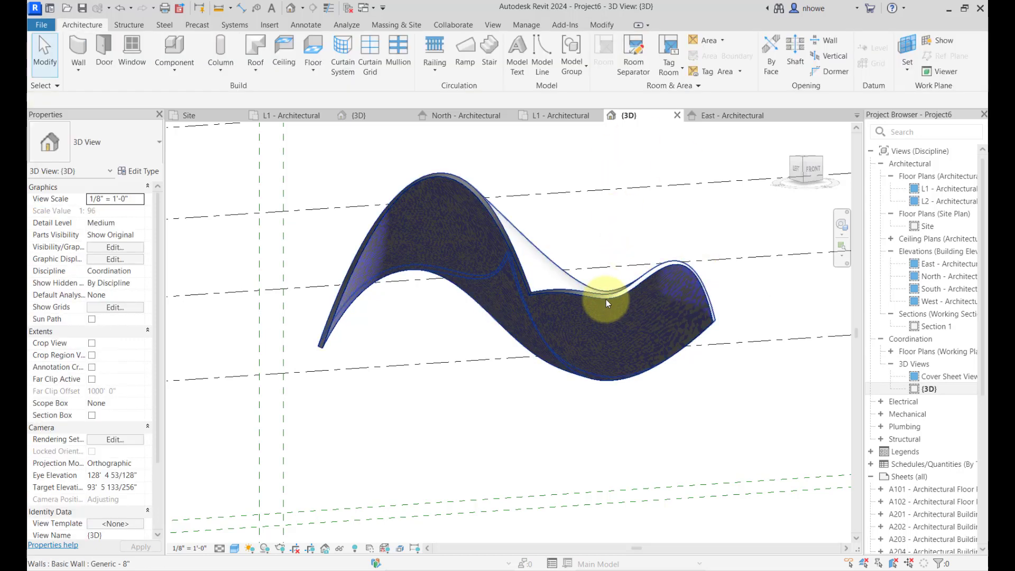
Select the mass behind the new wall and open it for in-place editing
click(606, 299)
click(573, 74)
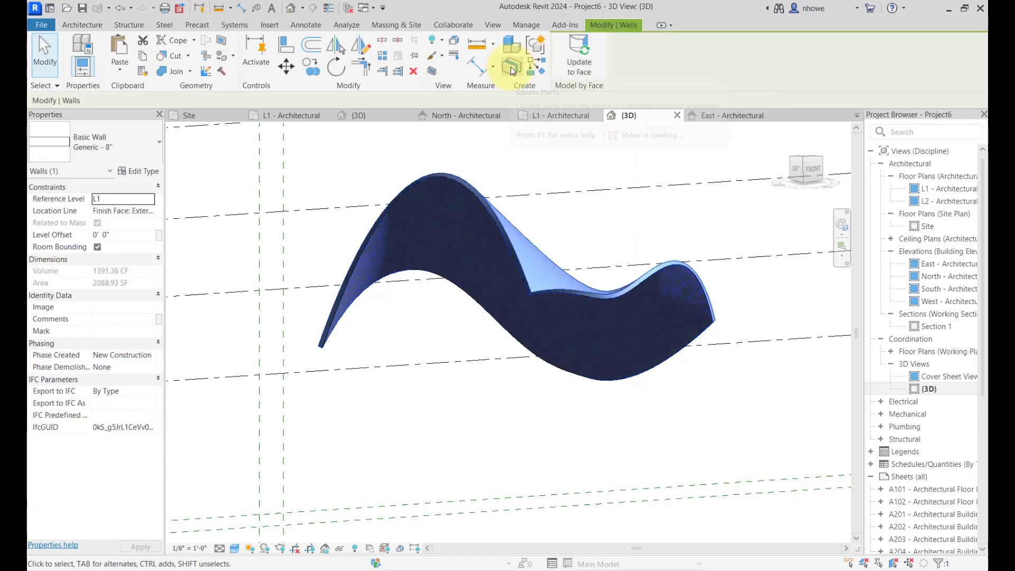
click(557, 297)
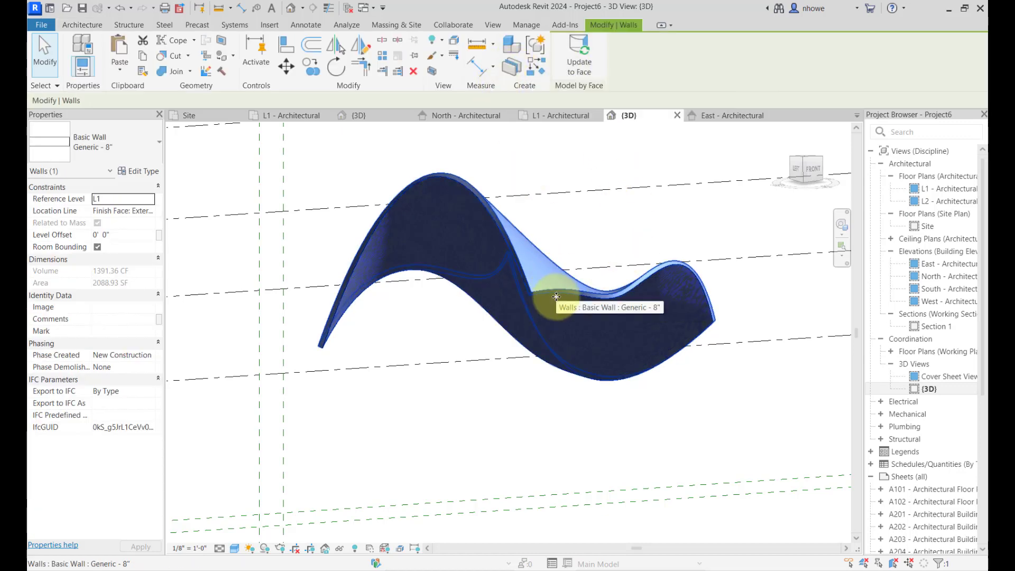
key(Tab)
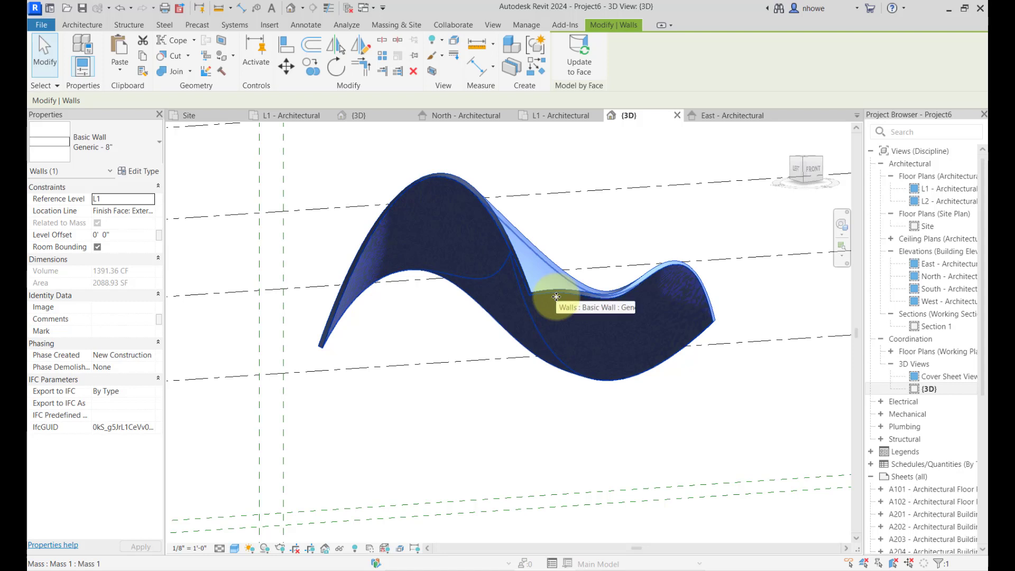
click(556, 296)
click(568, 67)
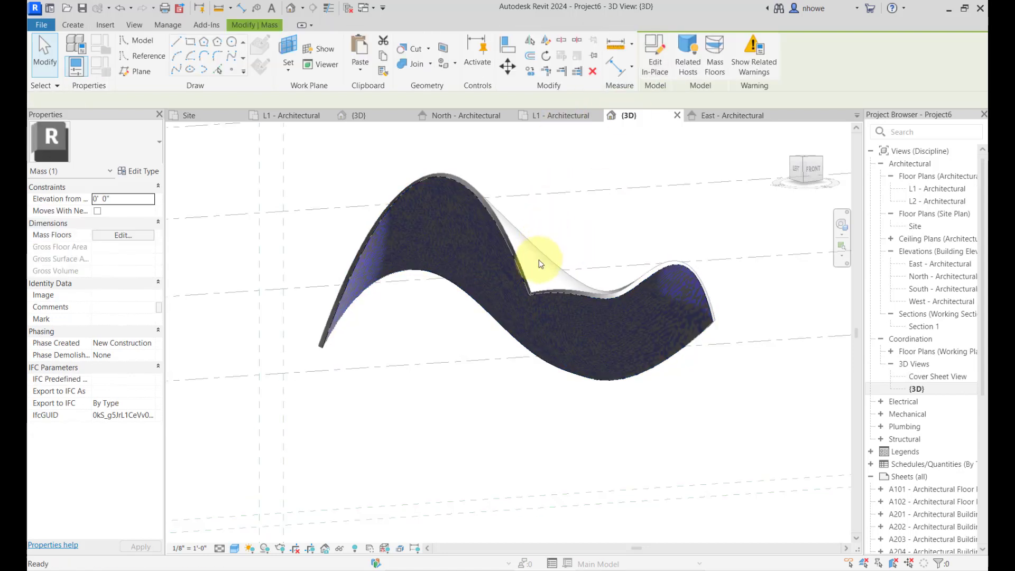
Lower a control point on the form's front edge to deepen its dip and finish the in-place mass
click(544, 293)
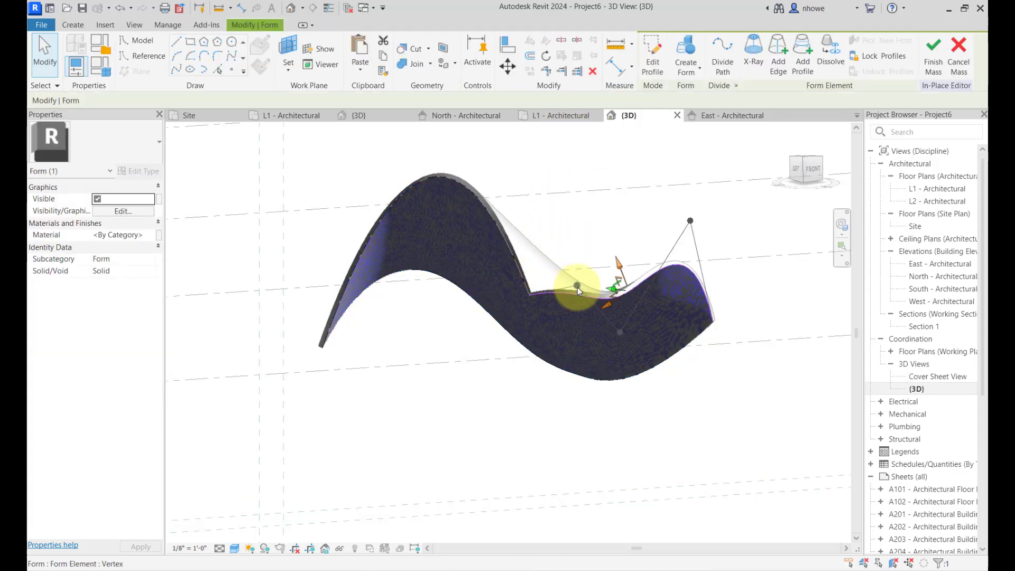
click(578, 285)
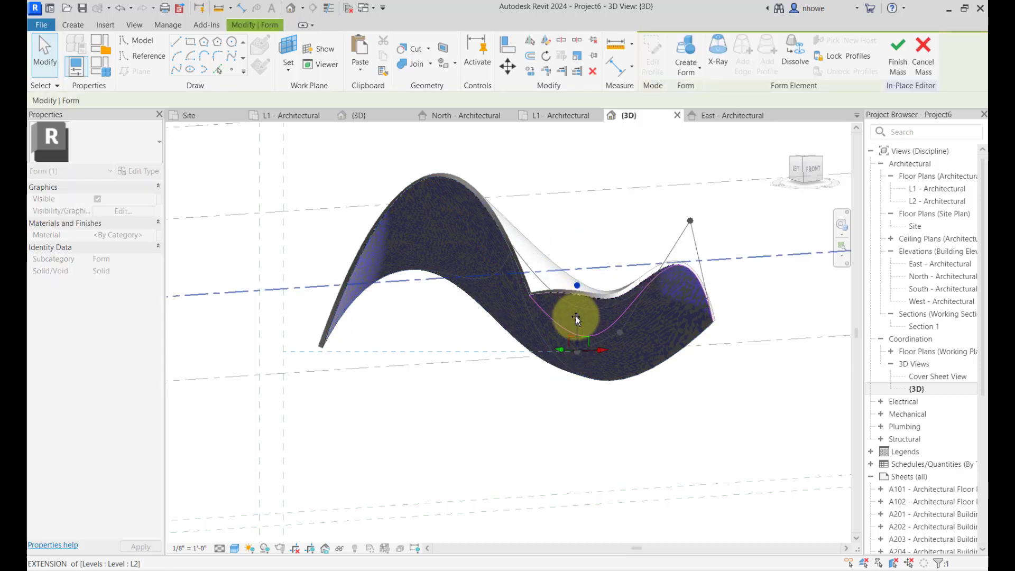
click(668, 368)
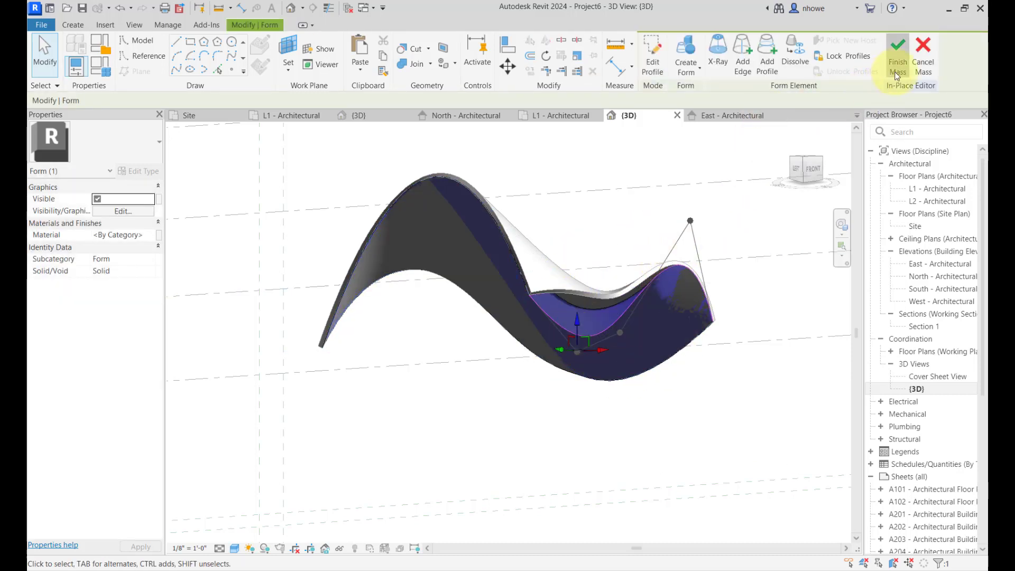
click(898, 54)
Update the Generic - 8" wall to the modified mass face
click(579, 293)
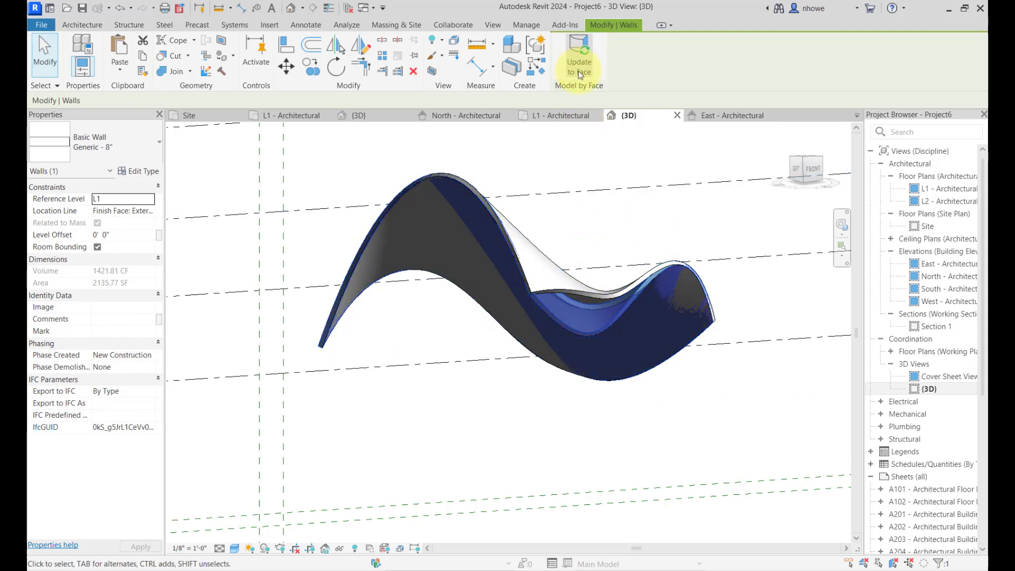
shift+middle_drag(657, 267, 508, 458)
click(504, 443)
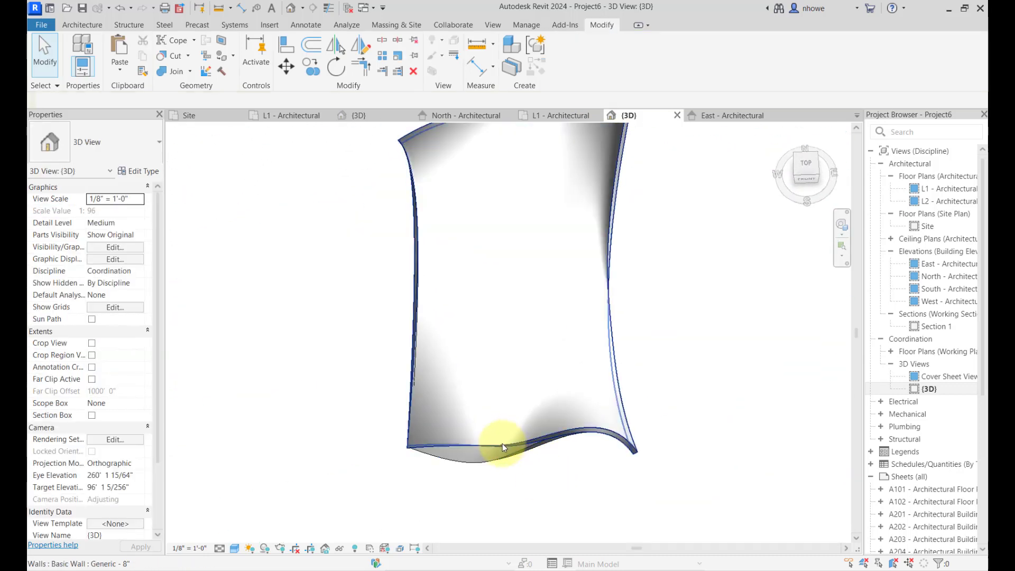
click(502, 443)
click(582, 53)
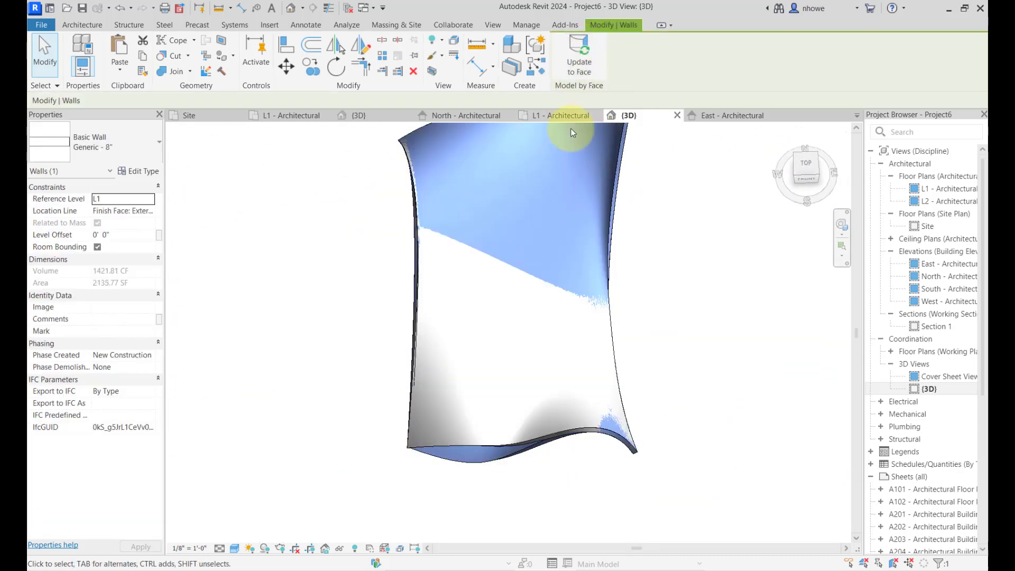
Delete the duplicate wall that still follows the mass's previous shape at the front edge
shift+middle_drag(582, 362, 608, 196)
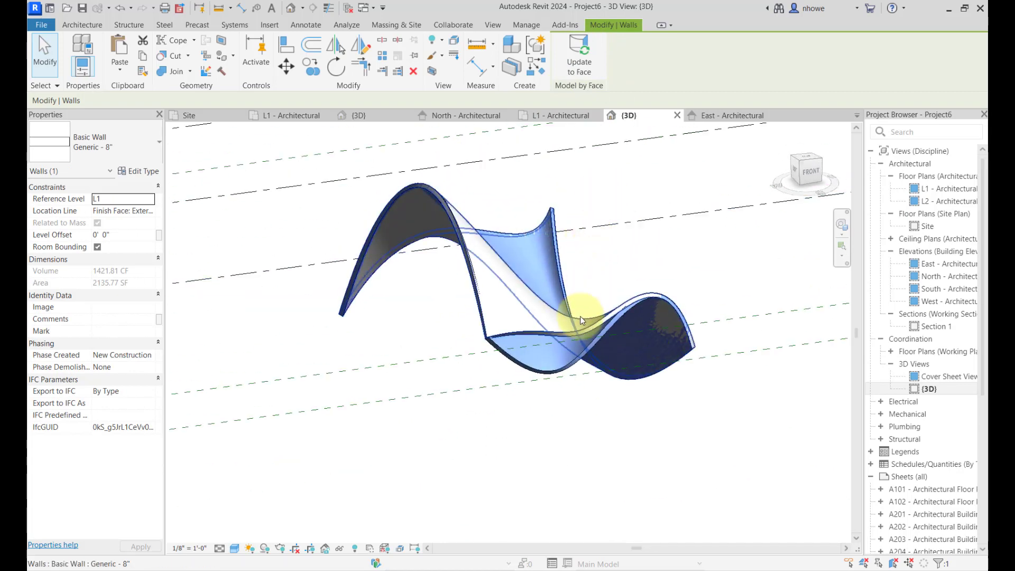
scroll(601, 329, up, 3)
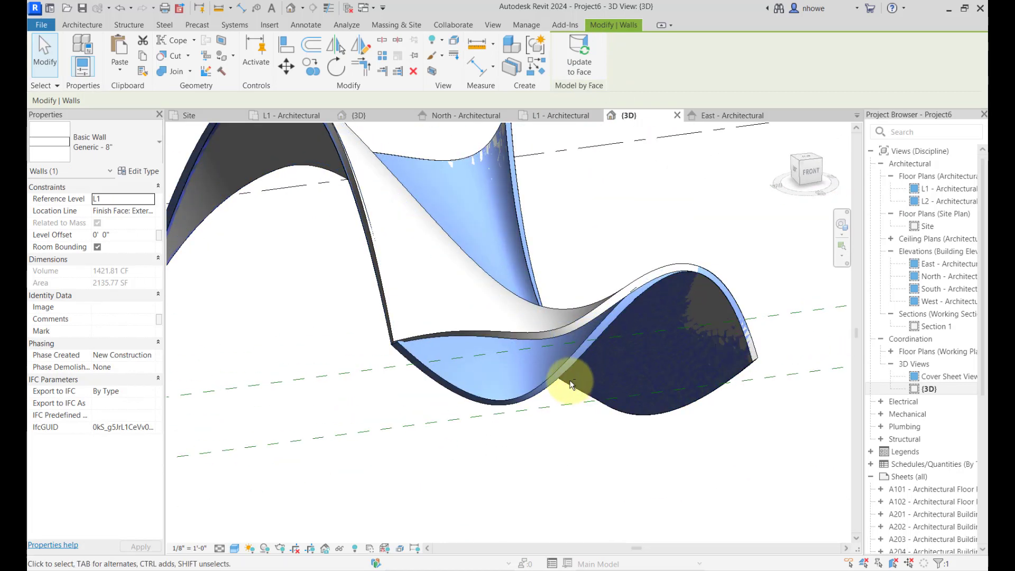
click(500, 332)
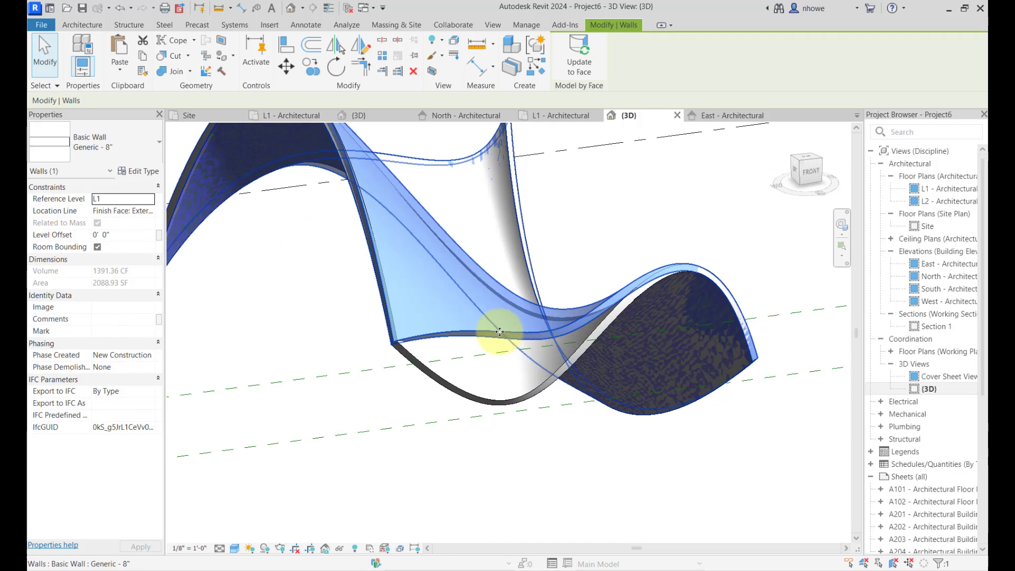
key(Escape)
scroll(671, 323, down, 3)
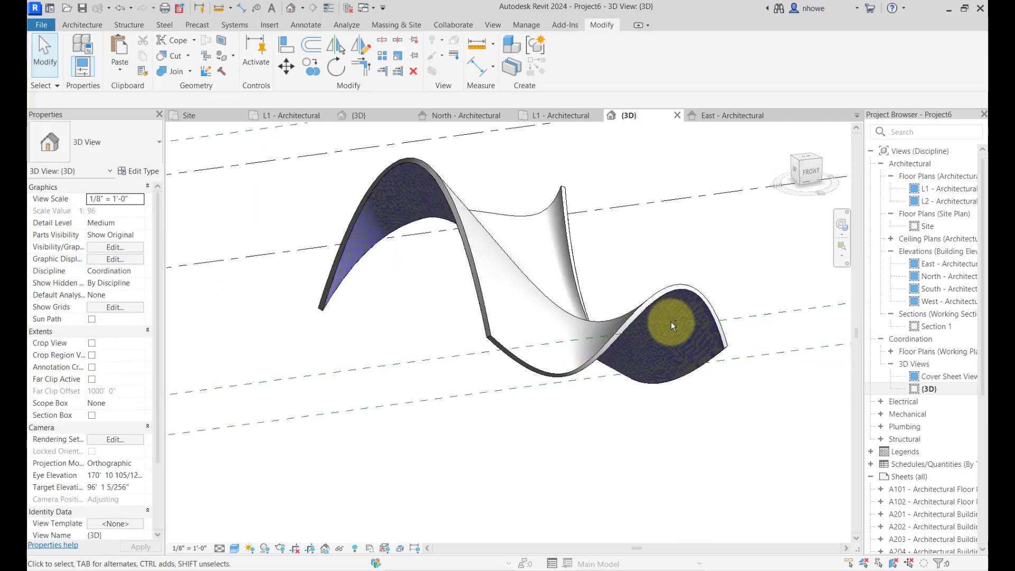
Select the remaining curved wall and examine its shape from the underside and left side
mouse_move(671, 321)
shift+middle_down()
mouse_move(642, 370)
mouse_move(609, 346)
mouse_move(782, 340)
mouse_move(761, 370)
shift+middle_up()
click(609, 346)
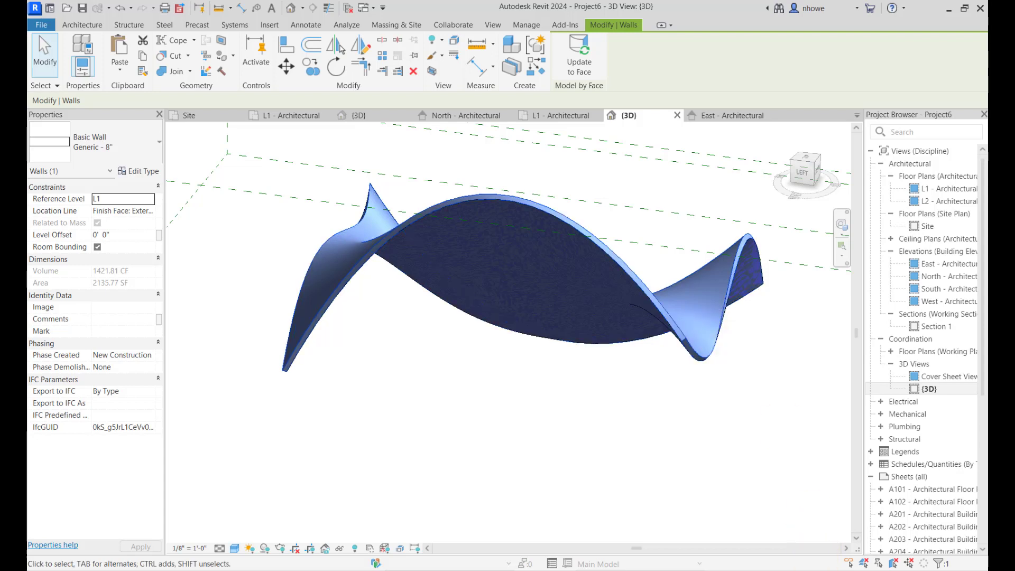
click(714, 570)
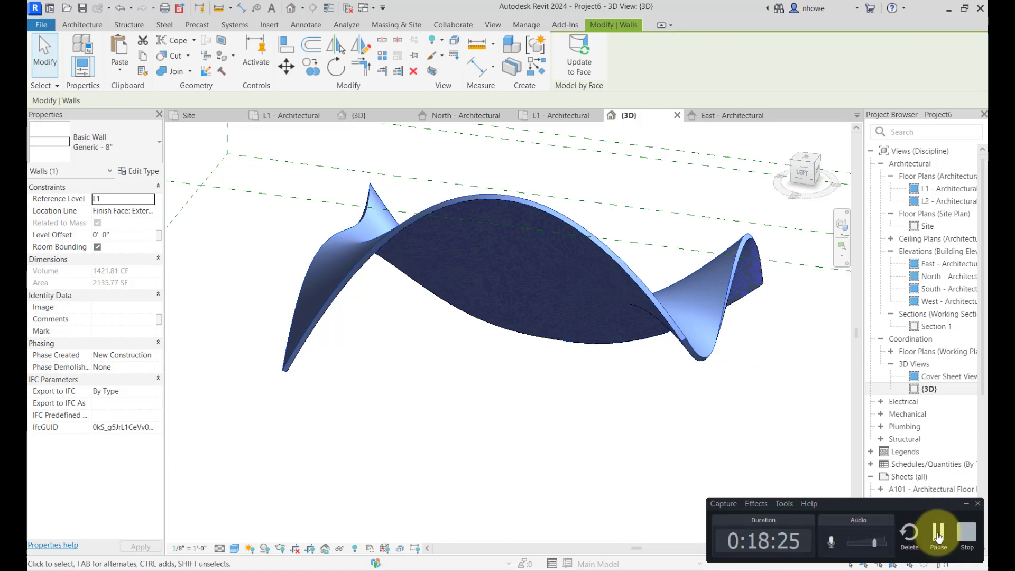